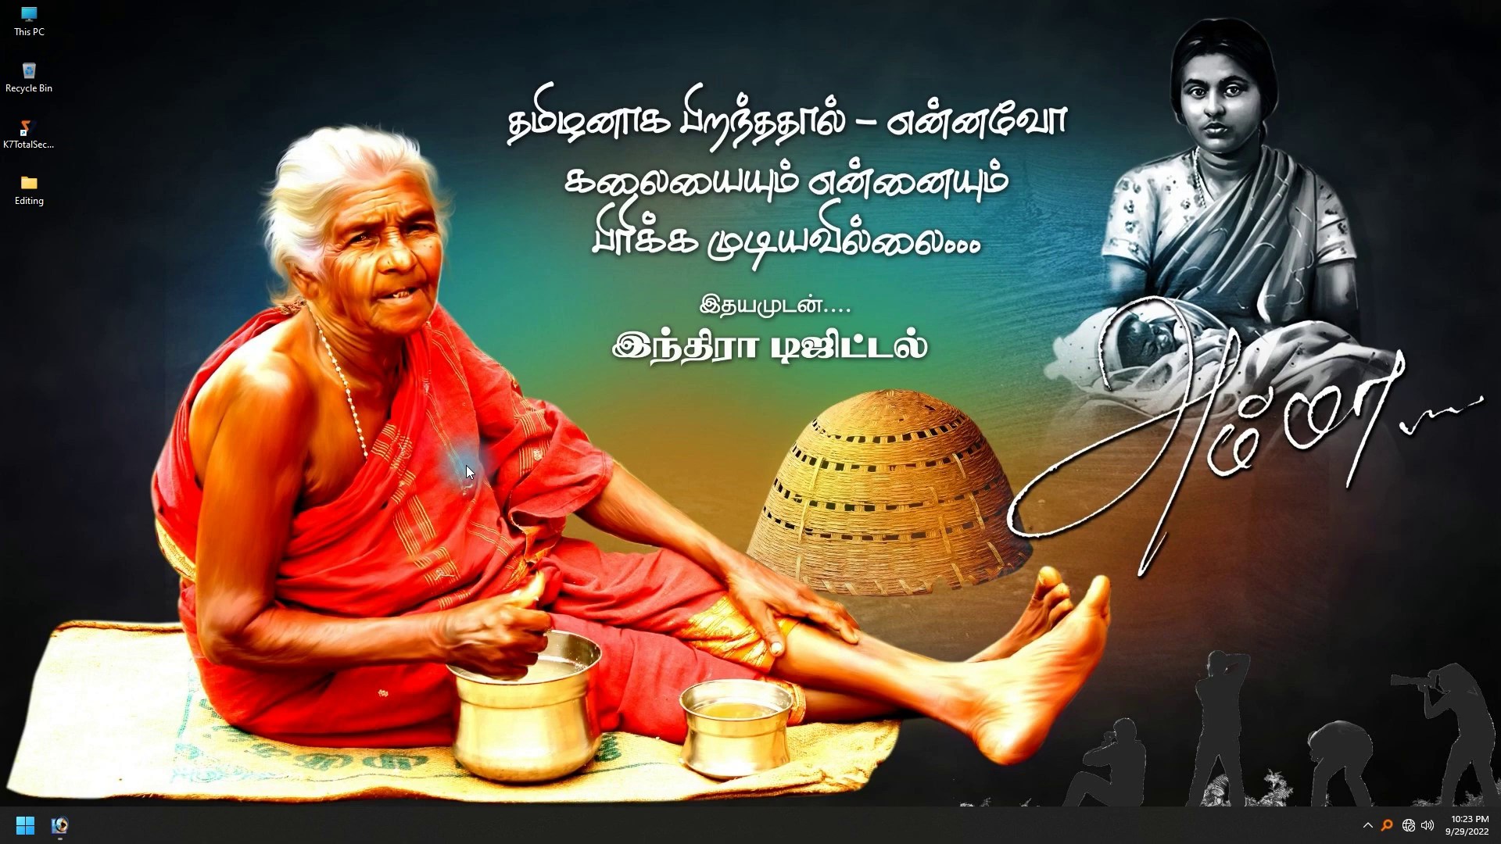
Open the Editing folder and drag the DSC_1983 photo into Photoshop.
{"action": "double_click", "coordinate": [29, 188]}
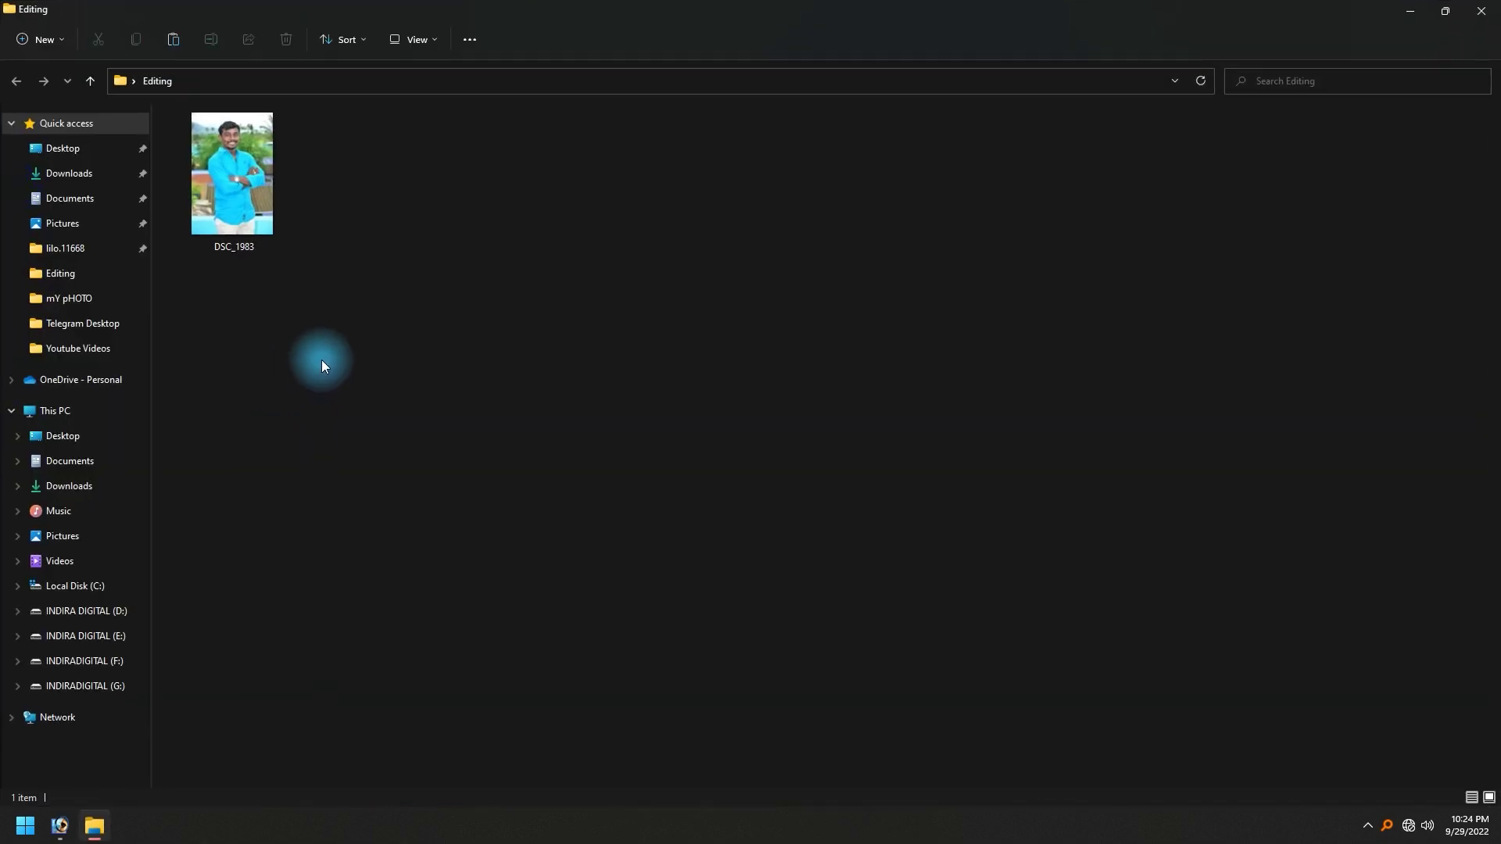
{"action": "left_click_drag", "start_coordinate": [233, 184], "coordinate": [453, 452]}
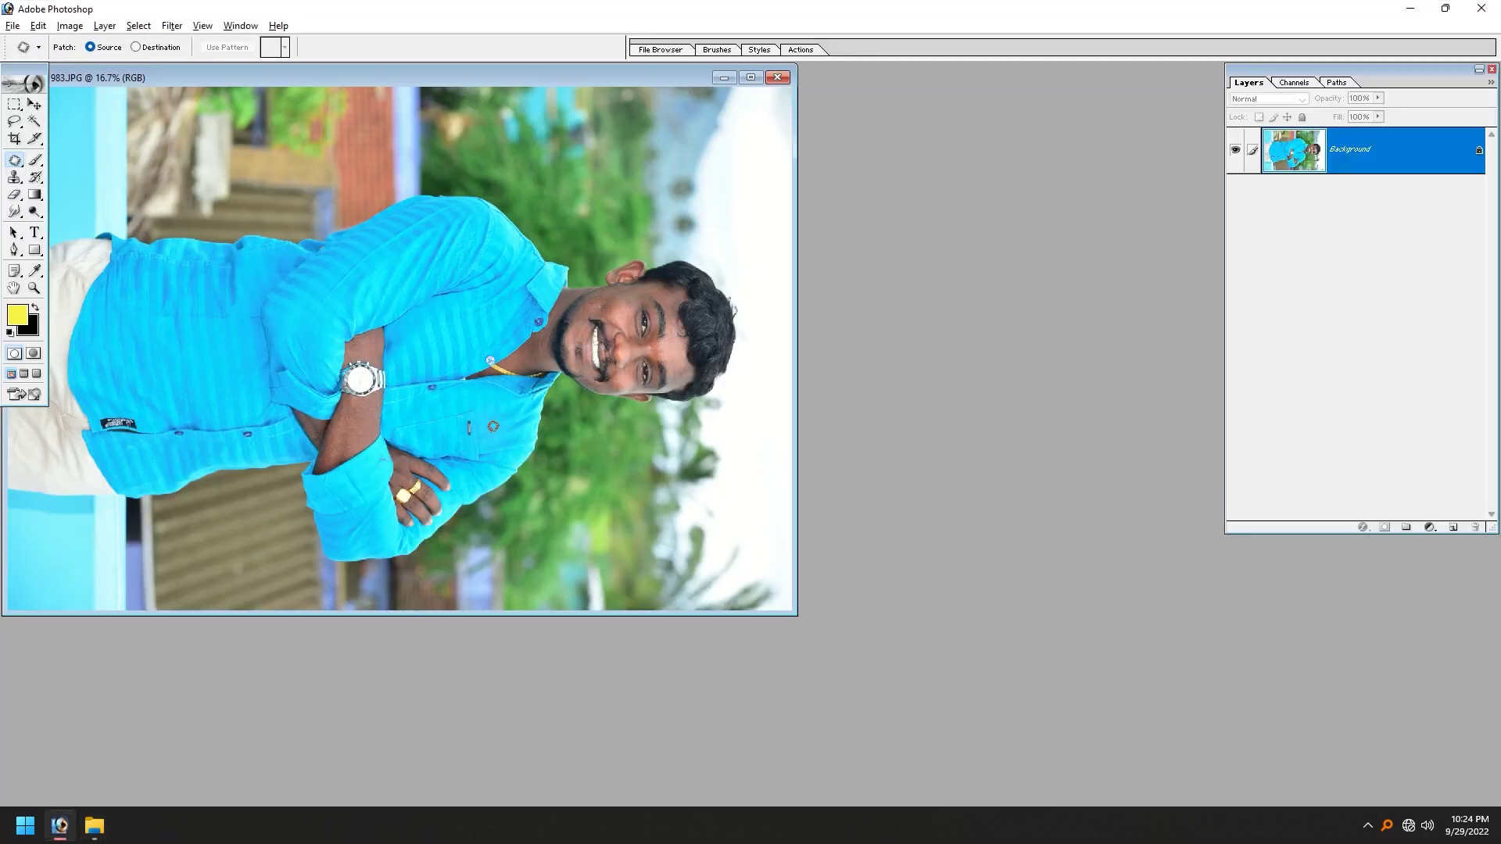
Rotate the DSC_1983 canvas 90° CCW to portrait and maximize the document window.
{"action": "left_click", "coordinate": [69, 27]}
{"action": "mouse_move", "coordinate": [118, 185]}
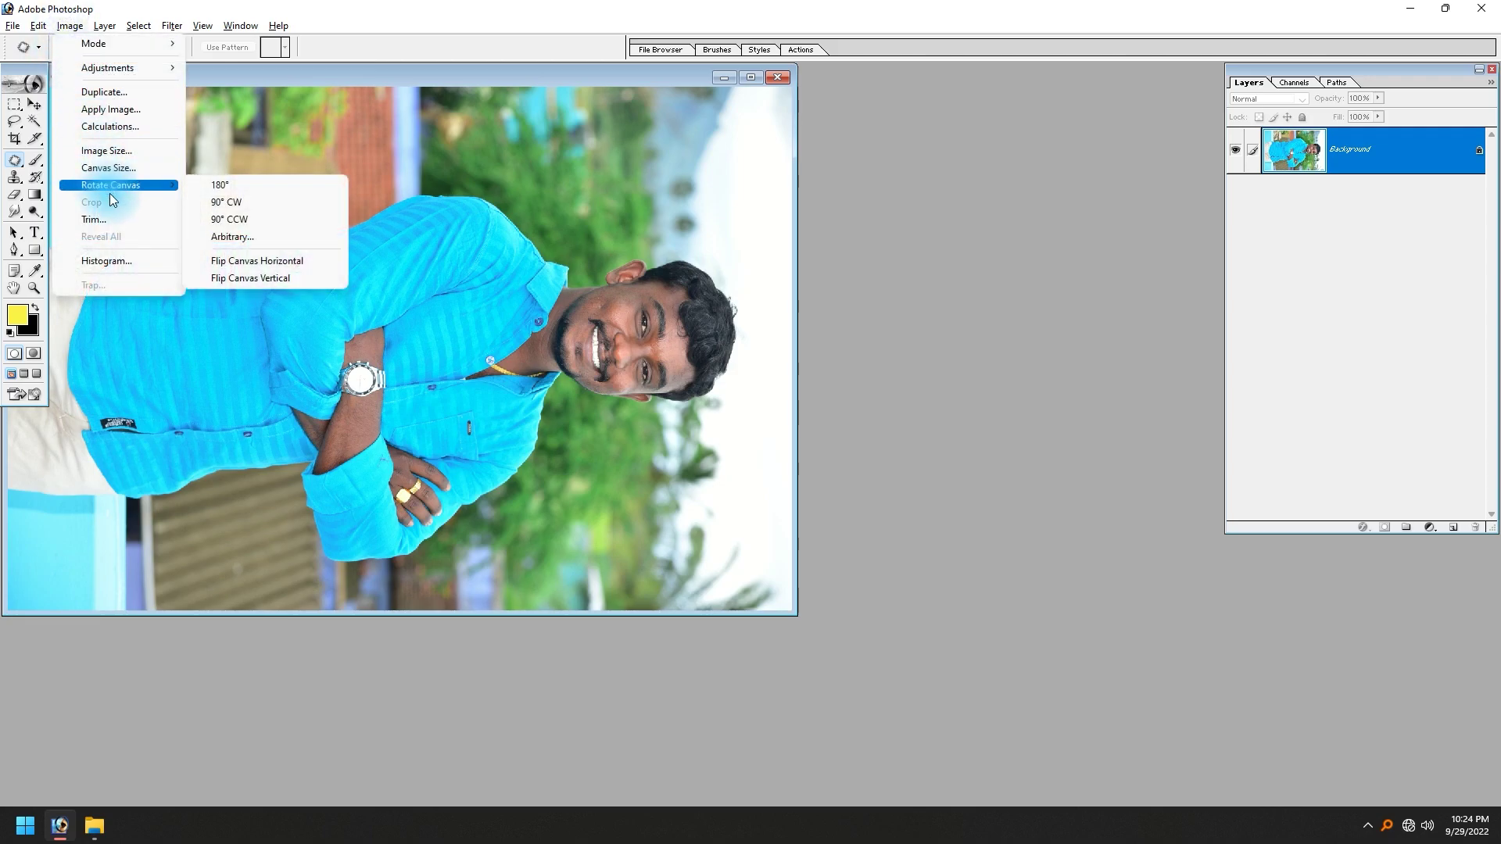
{"action": "left_click", "coordinate": [258, 219]}
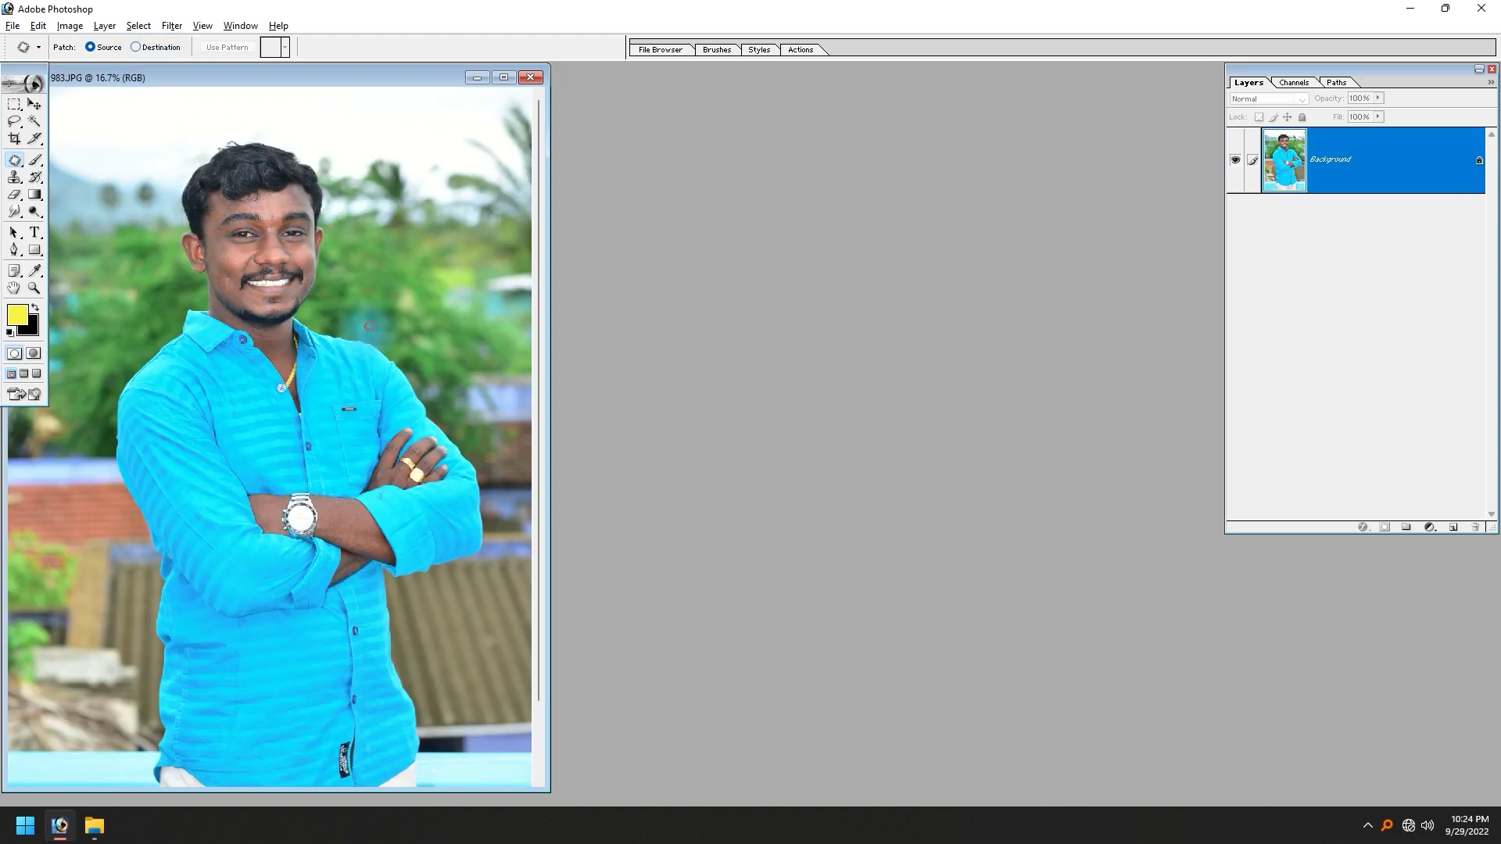
{"action": "left_click", "coordinate": [503, 76]}
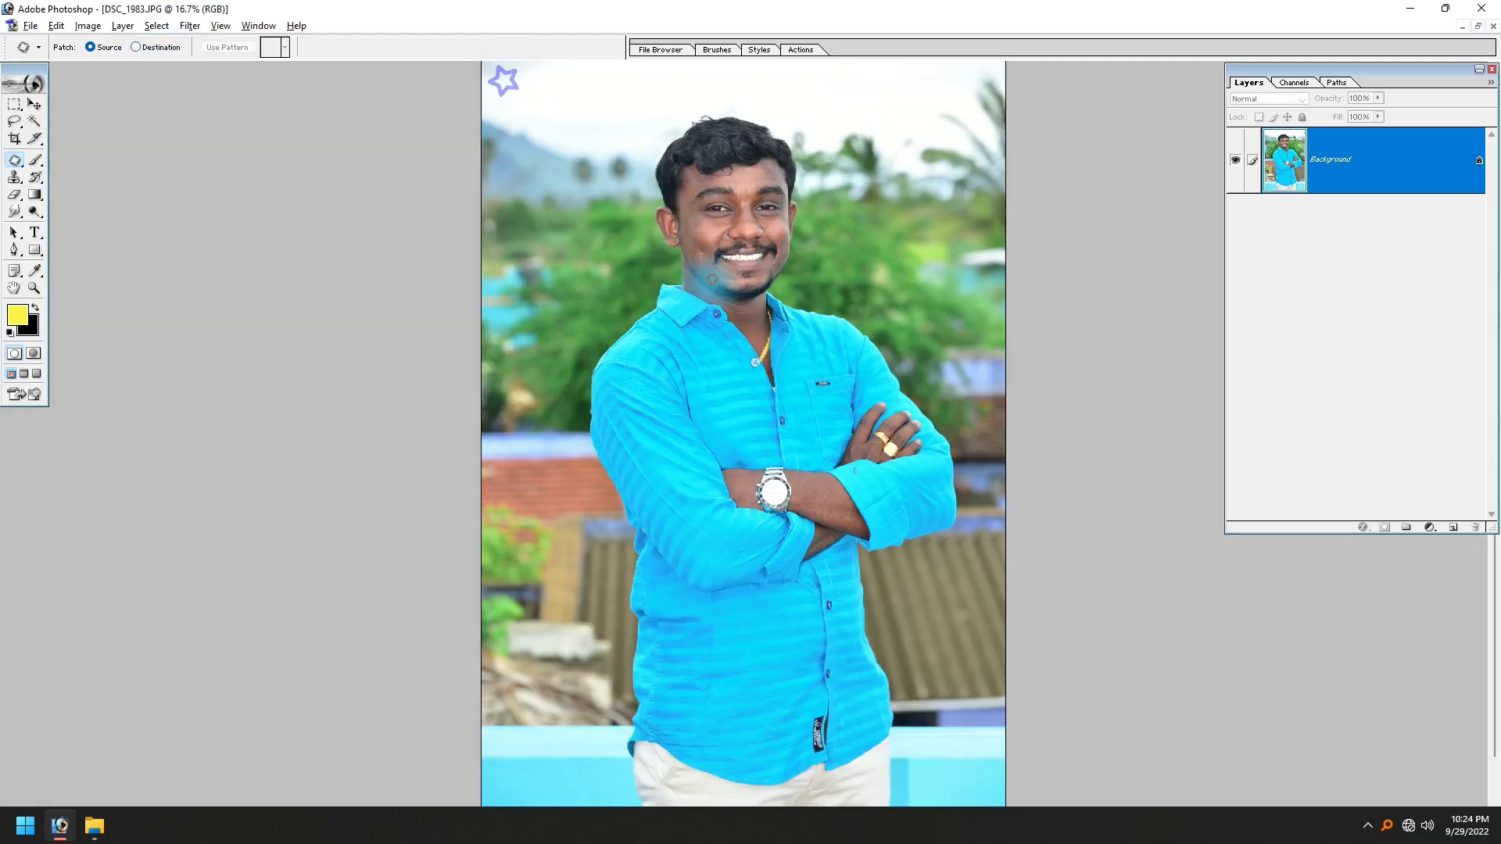
{"action": "left_click", "coordinate": [35, 104]}
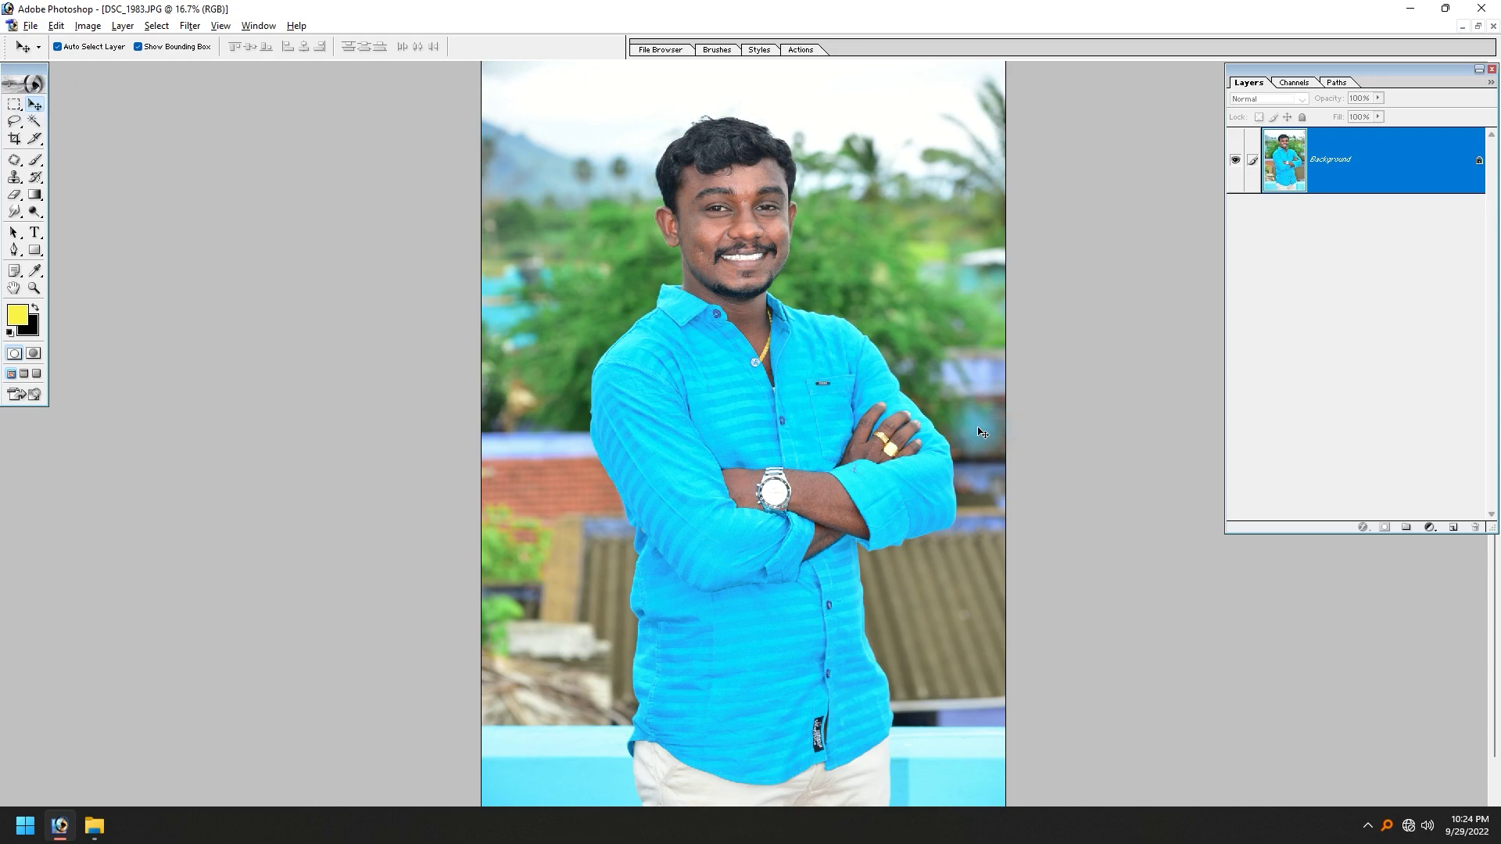
Zoom in to 62.3% on the man's face to inspect the skin.
{"action": "mouse_move", "coordinate": [821, 156]}
{"action": "left_mouse_down"}
{"action": "mouse_move", "coordinate": [700, 407]}
{"action": "mouse_move", "coordinate": [768, 489]}
{"action": "left_mouse_up"}
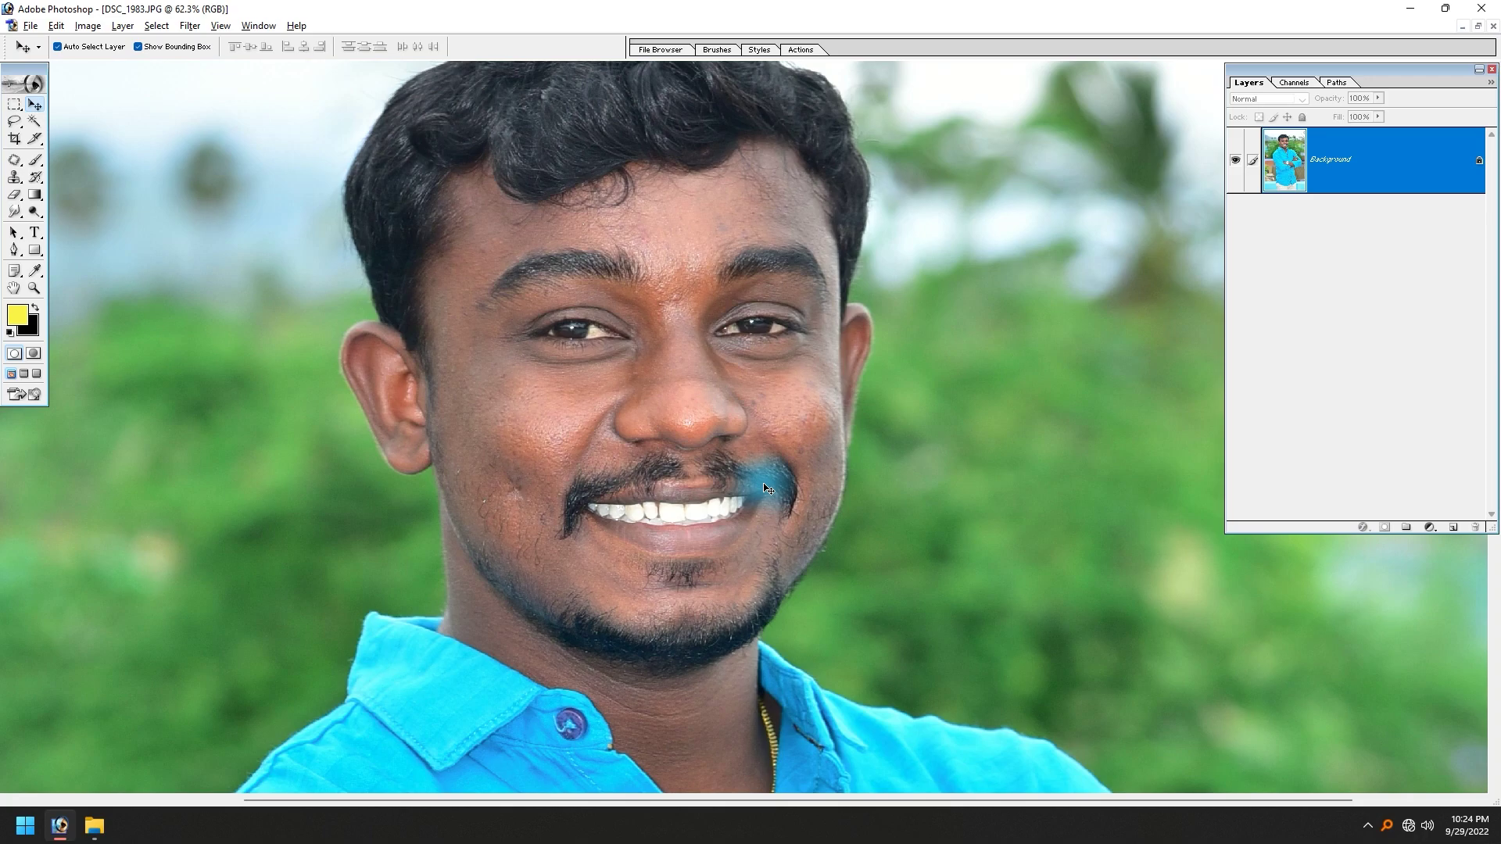
{"action": "left_click_drag", "start_coordinate": [768, 489], "coordinate": [726, 494]}
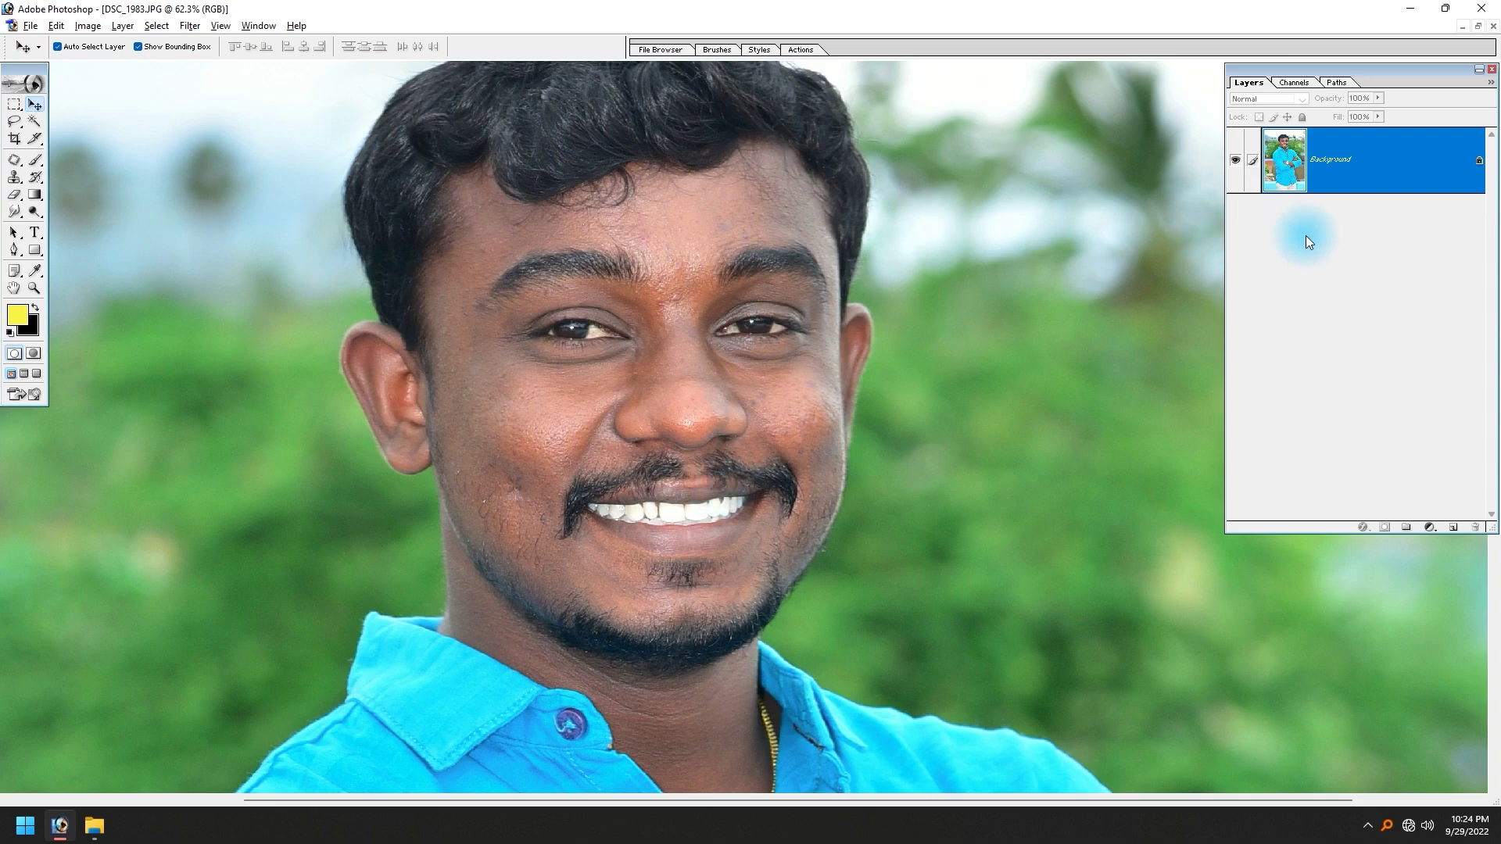
{"action": "right_click", "coordinate": [1366, 184]}
Duplicate the Background layer as 'Background copy' for retouching.
{"action": "left_click", "coordinate": [1385, 233]}
{"action": "key", "text": "Return"}
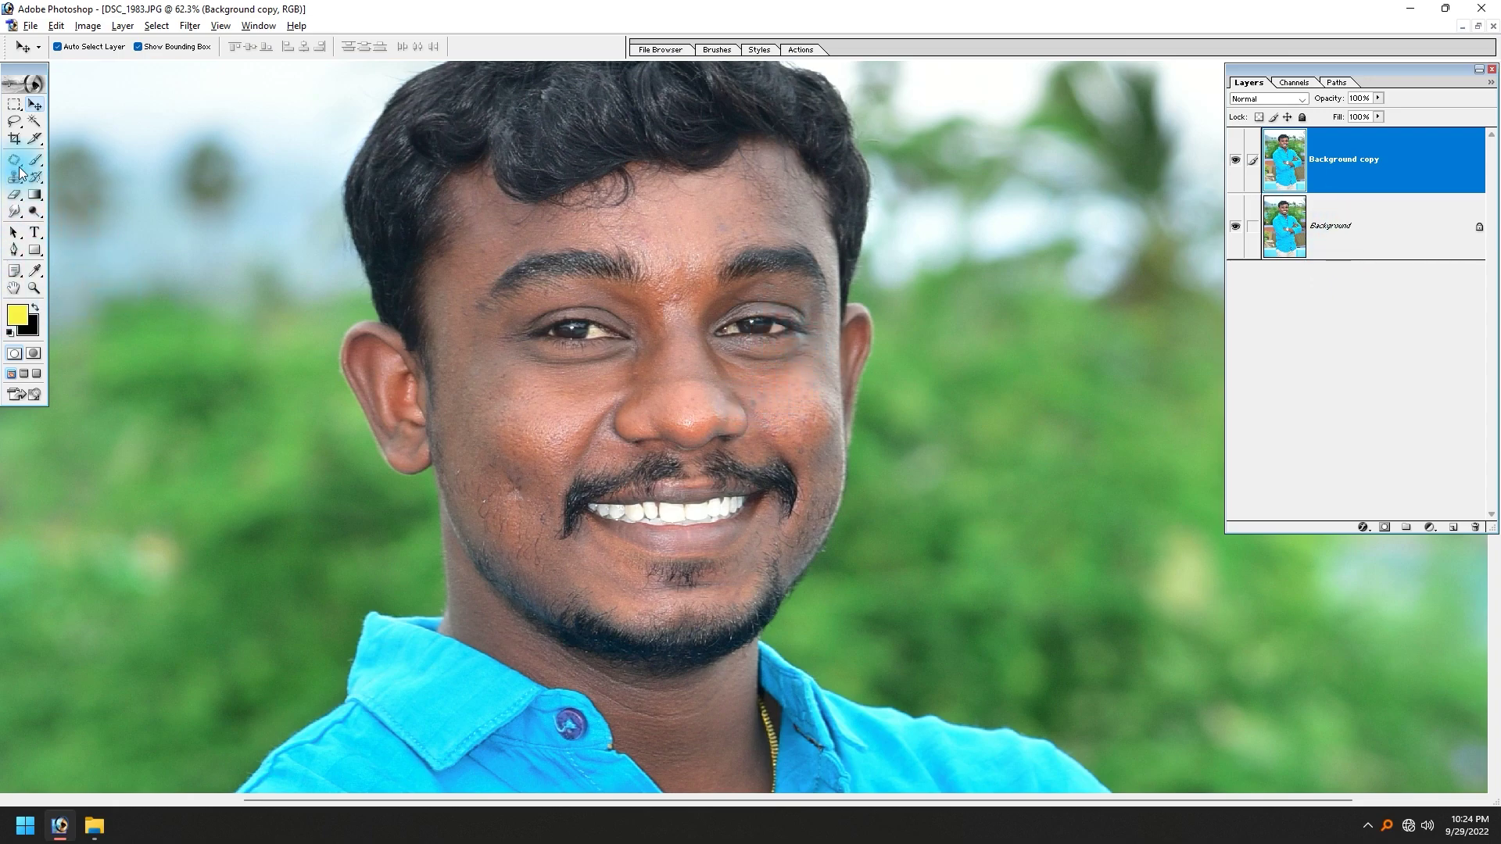
{"action": "left_click_drag", "start_coordinate": [14, 160], "coordinate": [64, 177]}
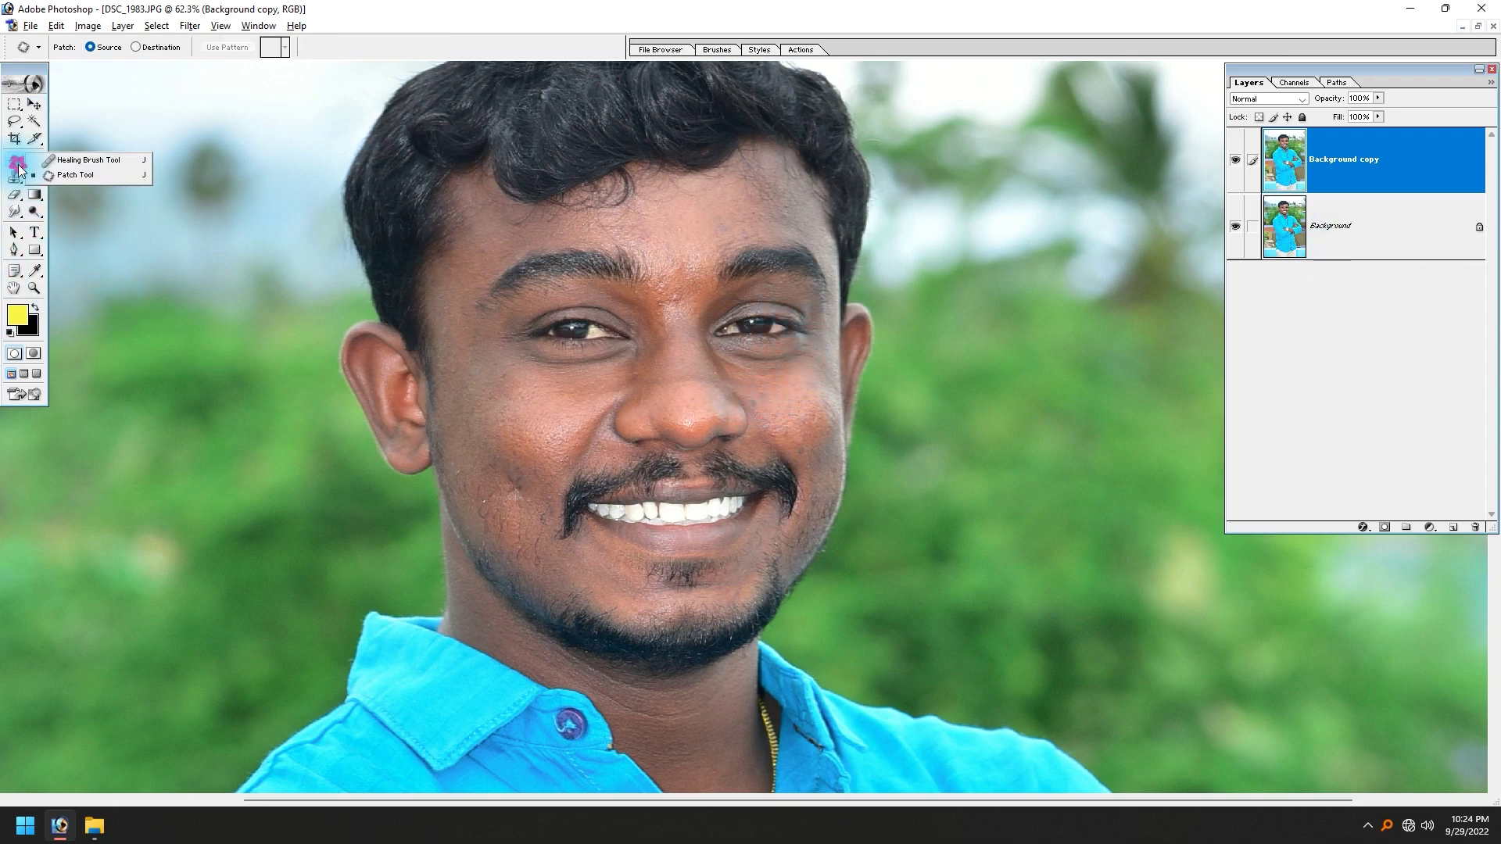
Zoom to 195% on the forehead and patch the first forehead spots.
{"action": "left_click", "coordinate": [73, 176]}
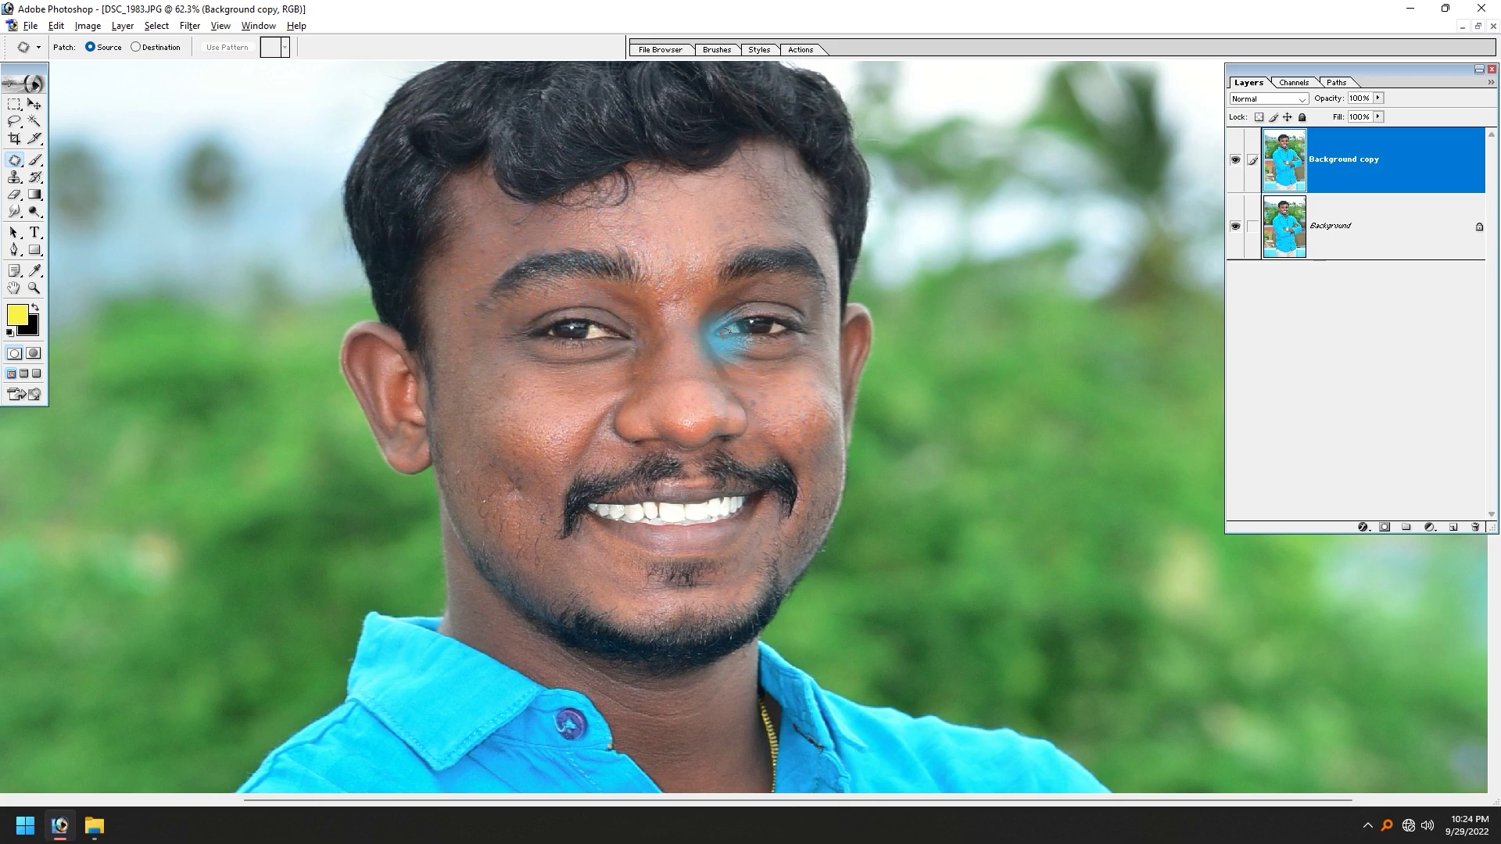
{"action": "left_click", "coordinate": [794, 391], "text": "ctrl"}
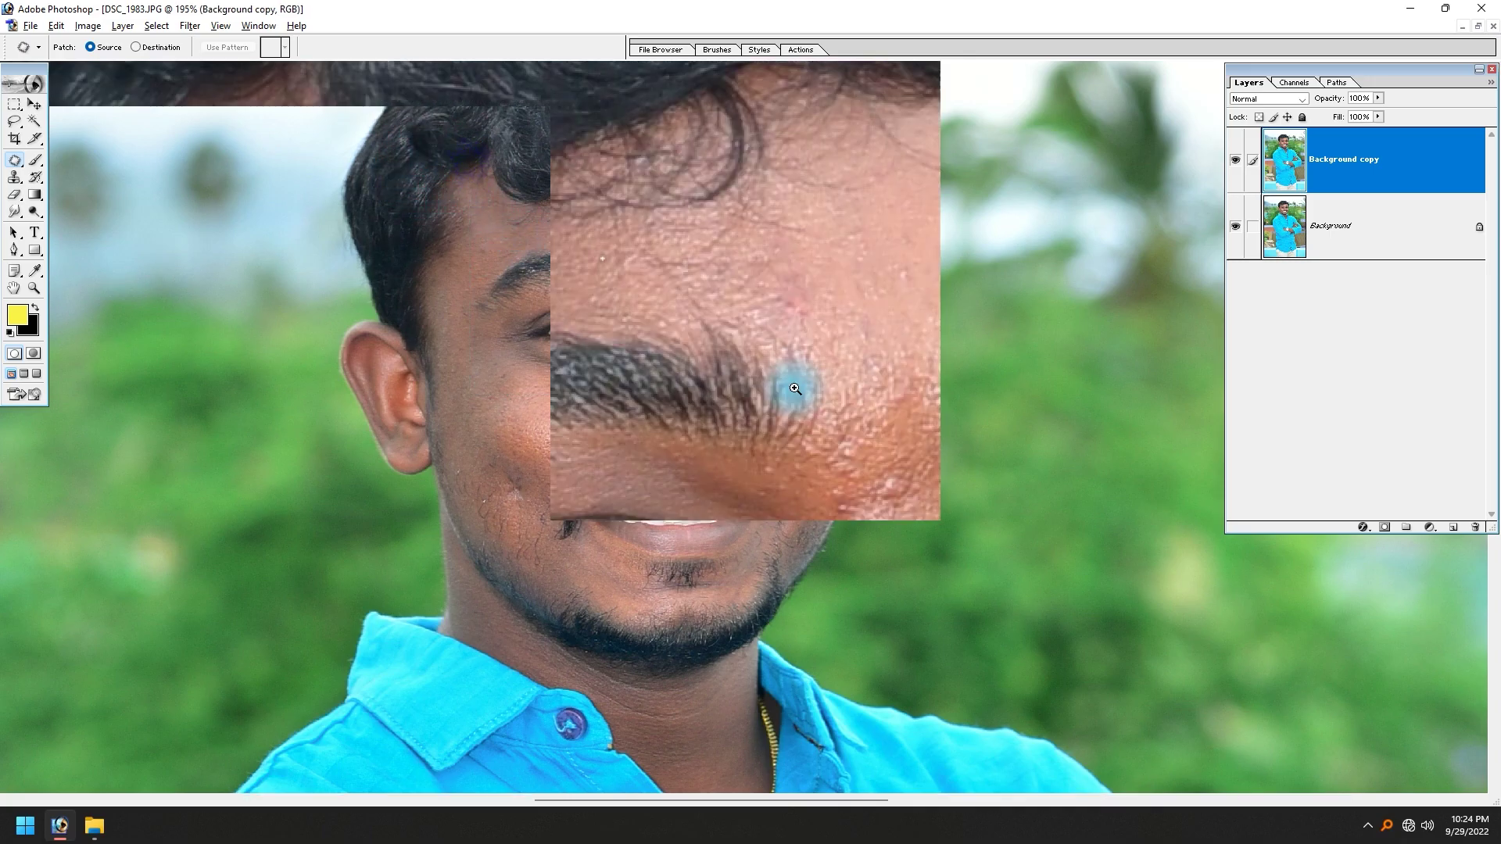
{"action": "left_click_drag", "start_coordinate": [928, 523], "coordinate": [649, 480]}
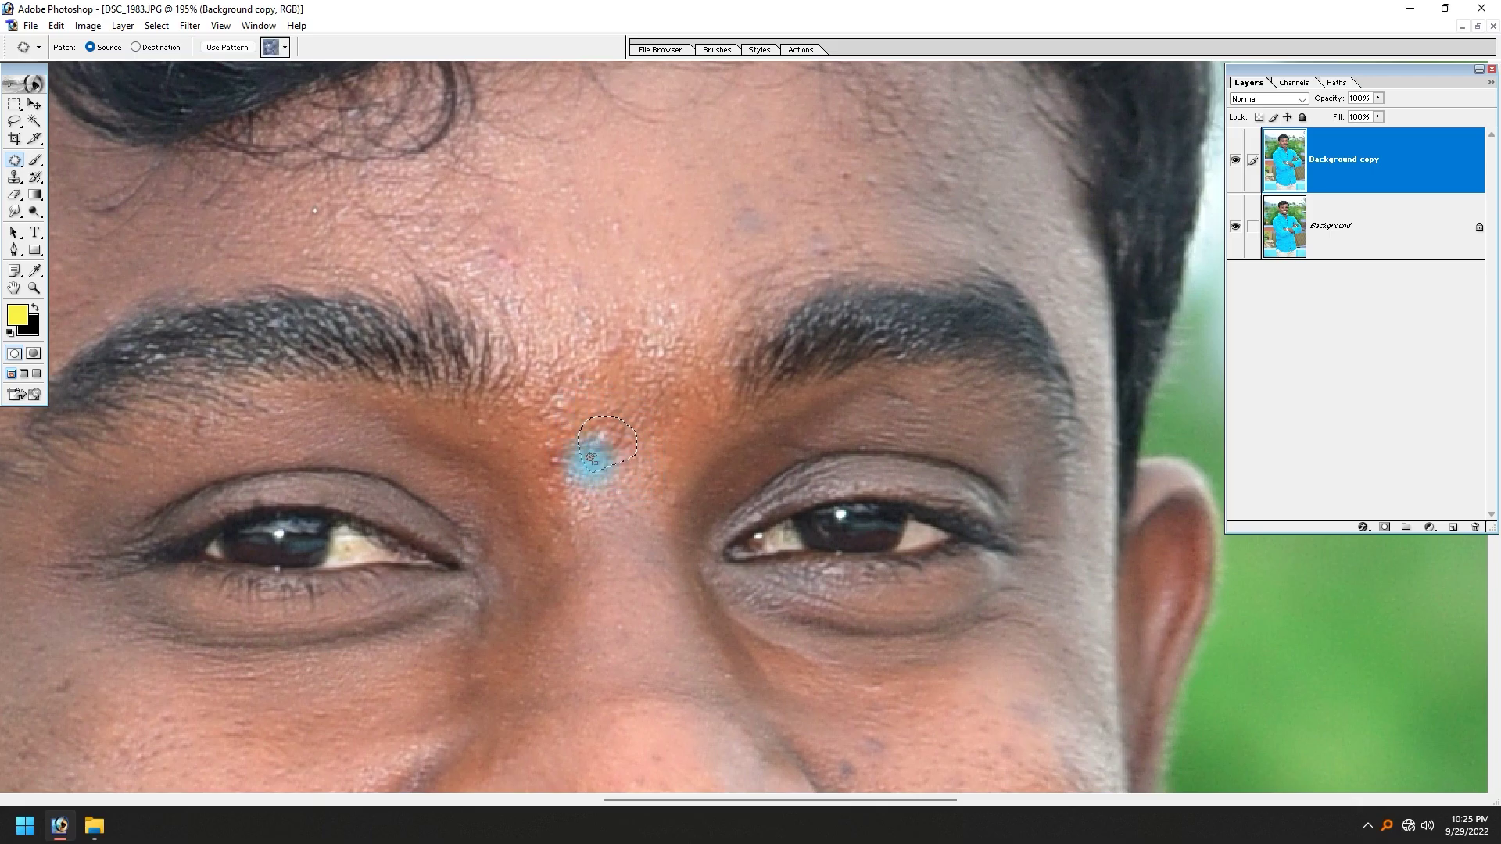
{"action": "left_click_drag", "start_coordinate": [612, 324], "coordinate": [606, 322]}
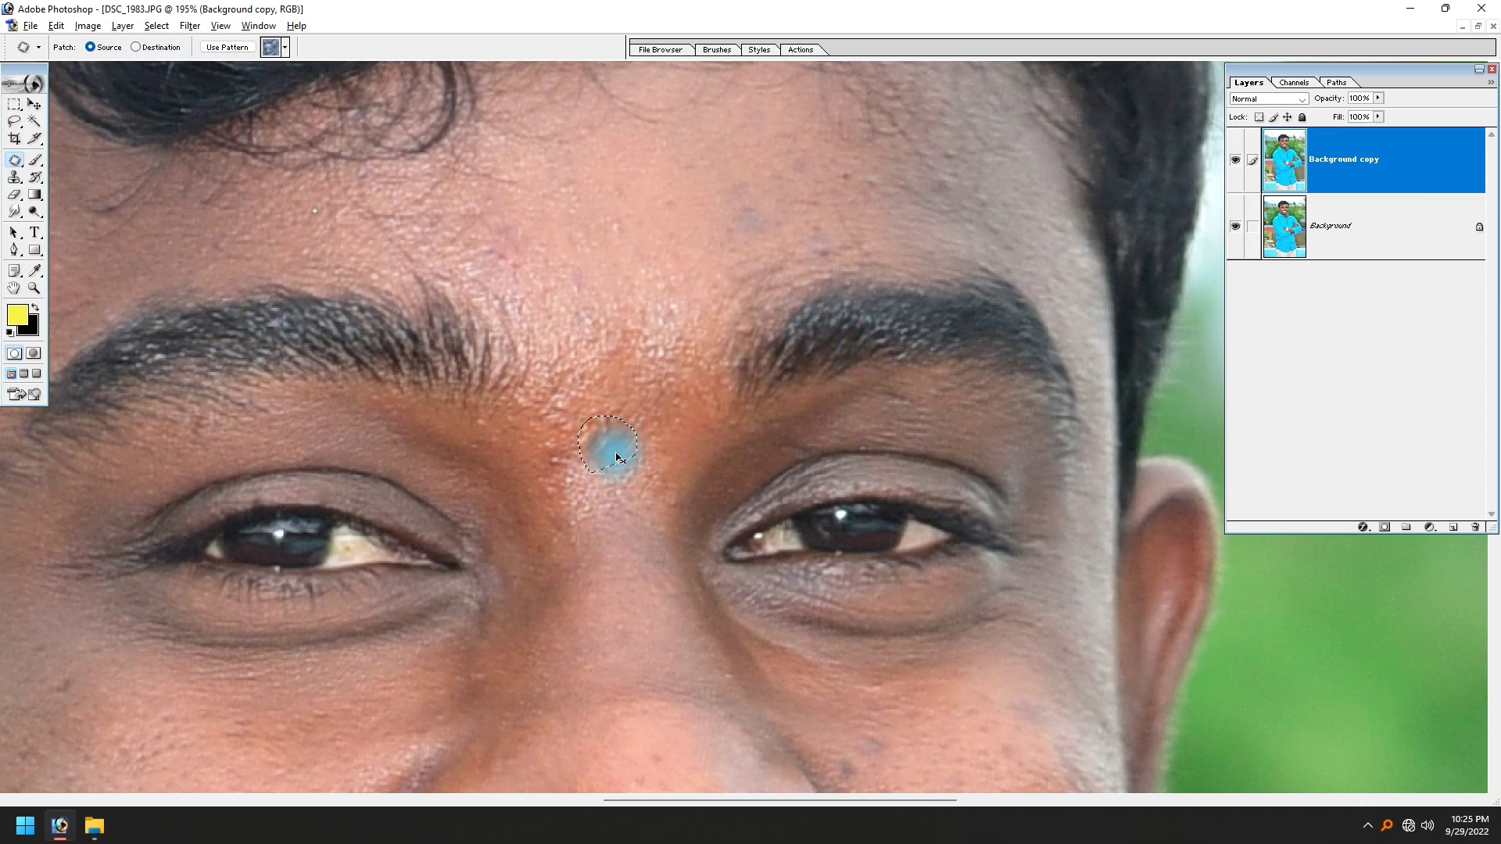
{"action": "left_click", "coordinate": [686, 432]}
{"action": "left_click_drag", "start_coordinate": [606, 416], "coordinate": [598, 471]}
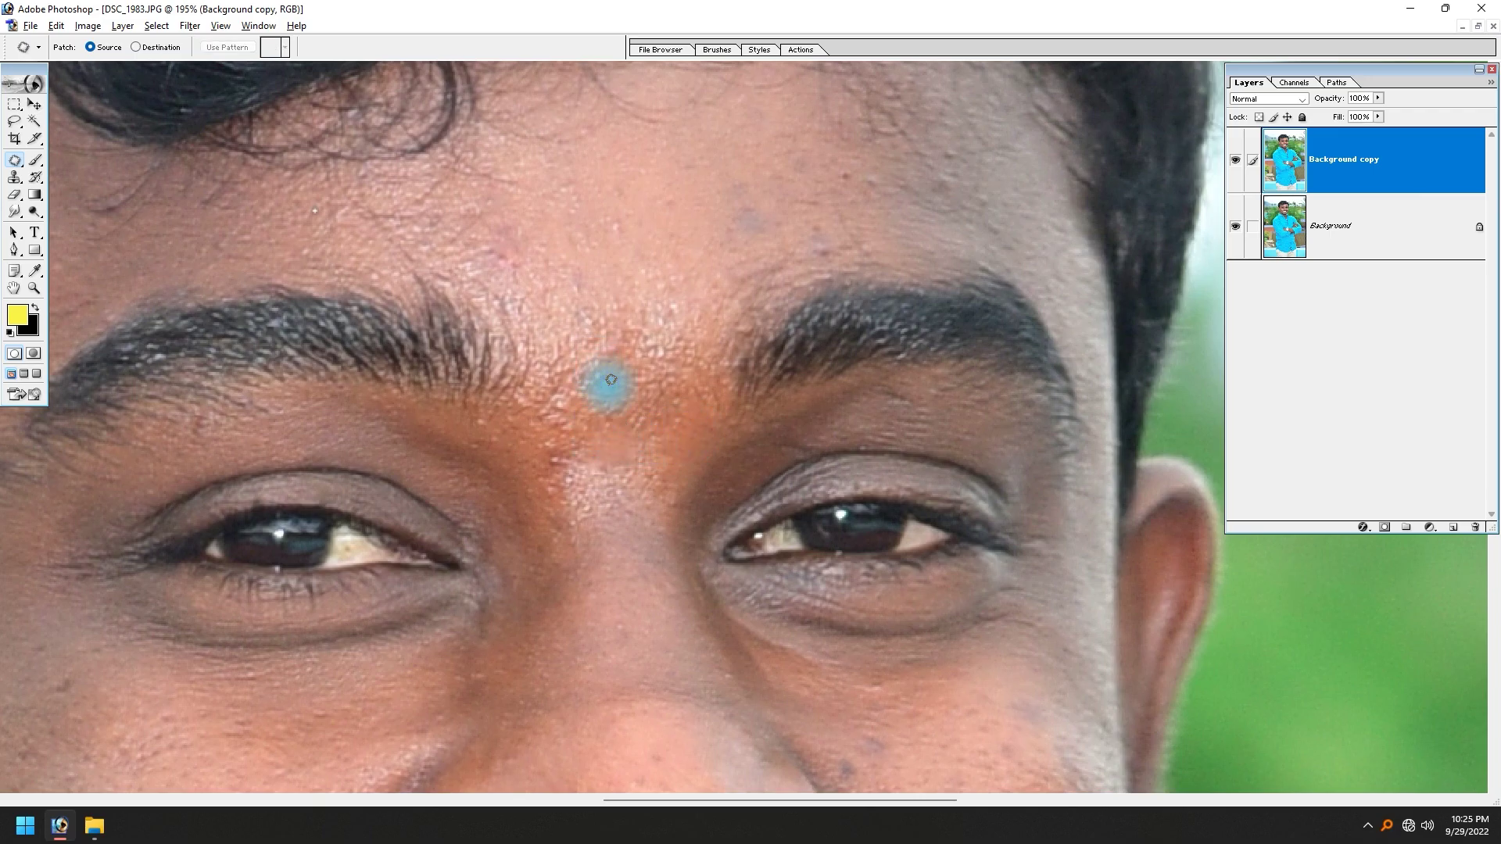
{"action": "left_click_drag", "start_coordinate": [634, 357], "coordinate": [497, 482]}
Patch the remaining blemishes on the upper and right forehead with nearby clean skin.
{"action": "left_click_drag", "start_coordinate": [696, 397], "coordinate": [702, 344]}
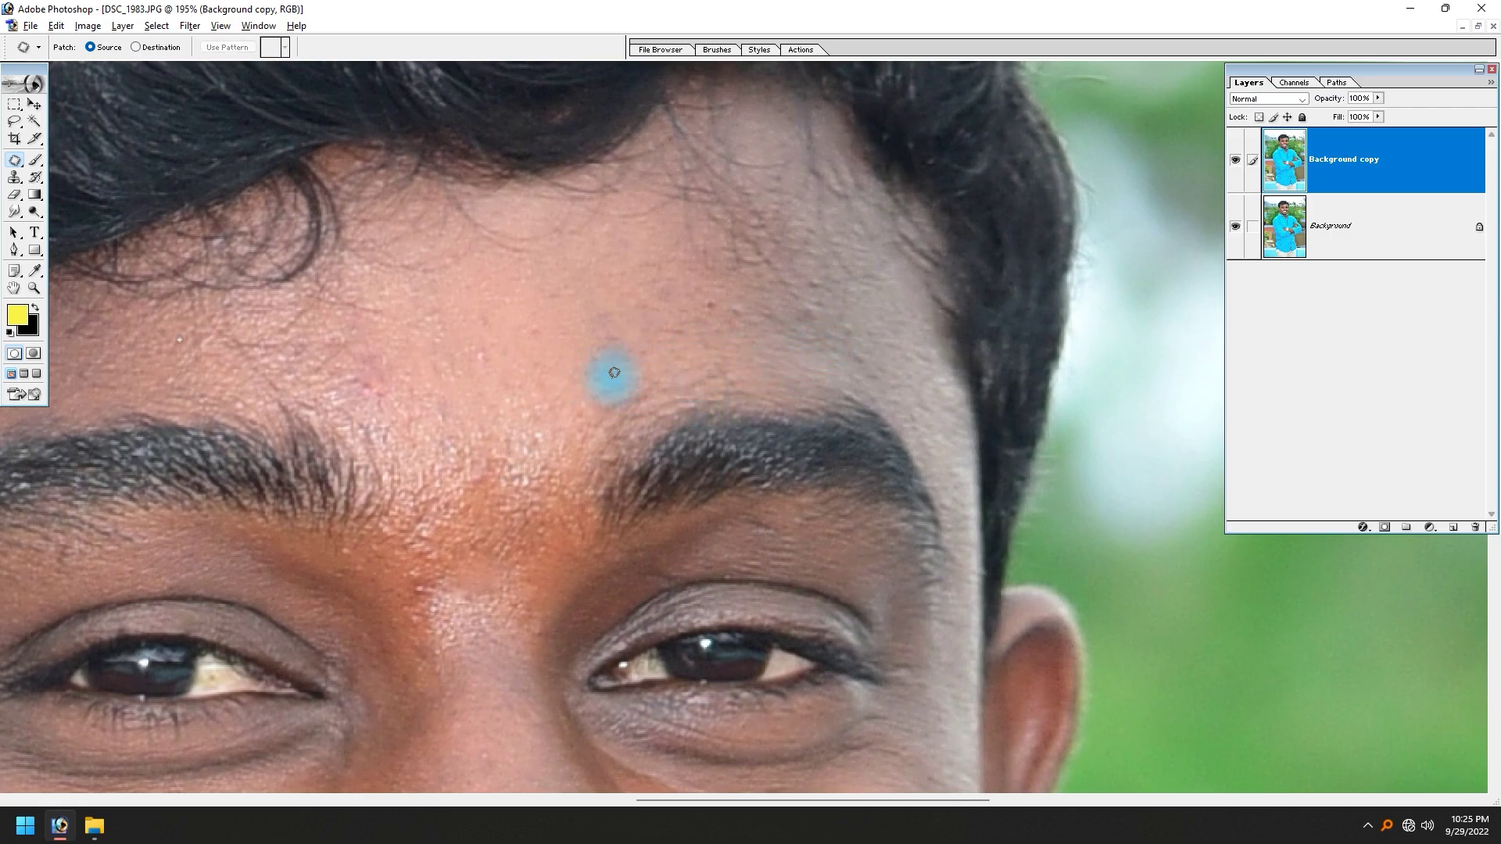
{"action": "mouse_move", "coordinate": [648, 338]}
{"action": "left_mouse_down"}
{"action": "mouse_move", "coordinate": [631, 345]}
{"action": "mouse_move", "coordinate": [571, 283]}
{"action": "left_mouse_up"}
{"action": "left_click", "coordinate": [713, 329]}
{"action": "left_click_drag", "start_coordinate": [591, 243], "coordinate": [652, 266]}
{"action": "mouse_move", "coordinate": [651, 416]}
{"action": "left_mouse_down"}
{"action": "mouse_move", "coordinate": [661, 385]}
{"action": "mouse_move", "coordinate": [704, 362]}
{"action": "left_mouse_up"}
{"action": "left_click_drag", "start_coordinate": [463, 349], "coordinate": [681, 359]}
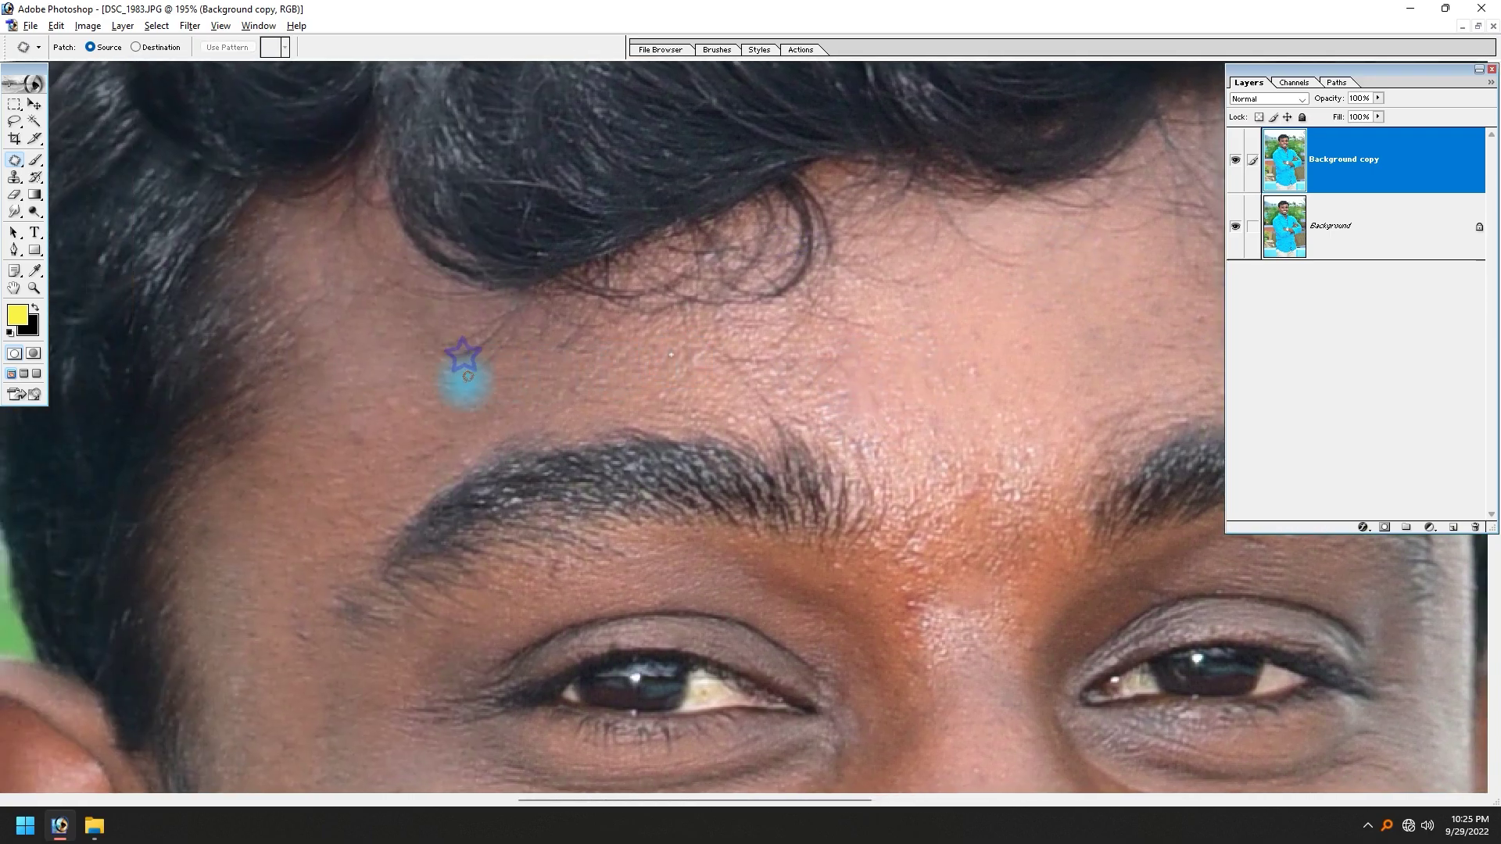
{"action": "left_click_drag", "start_coordinate": [394, 350], "coordinate": [790, 344]}
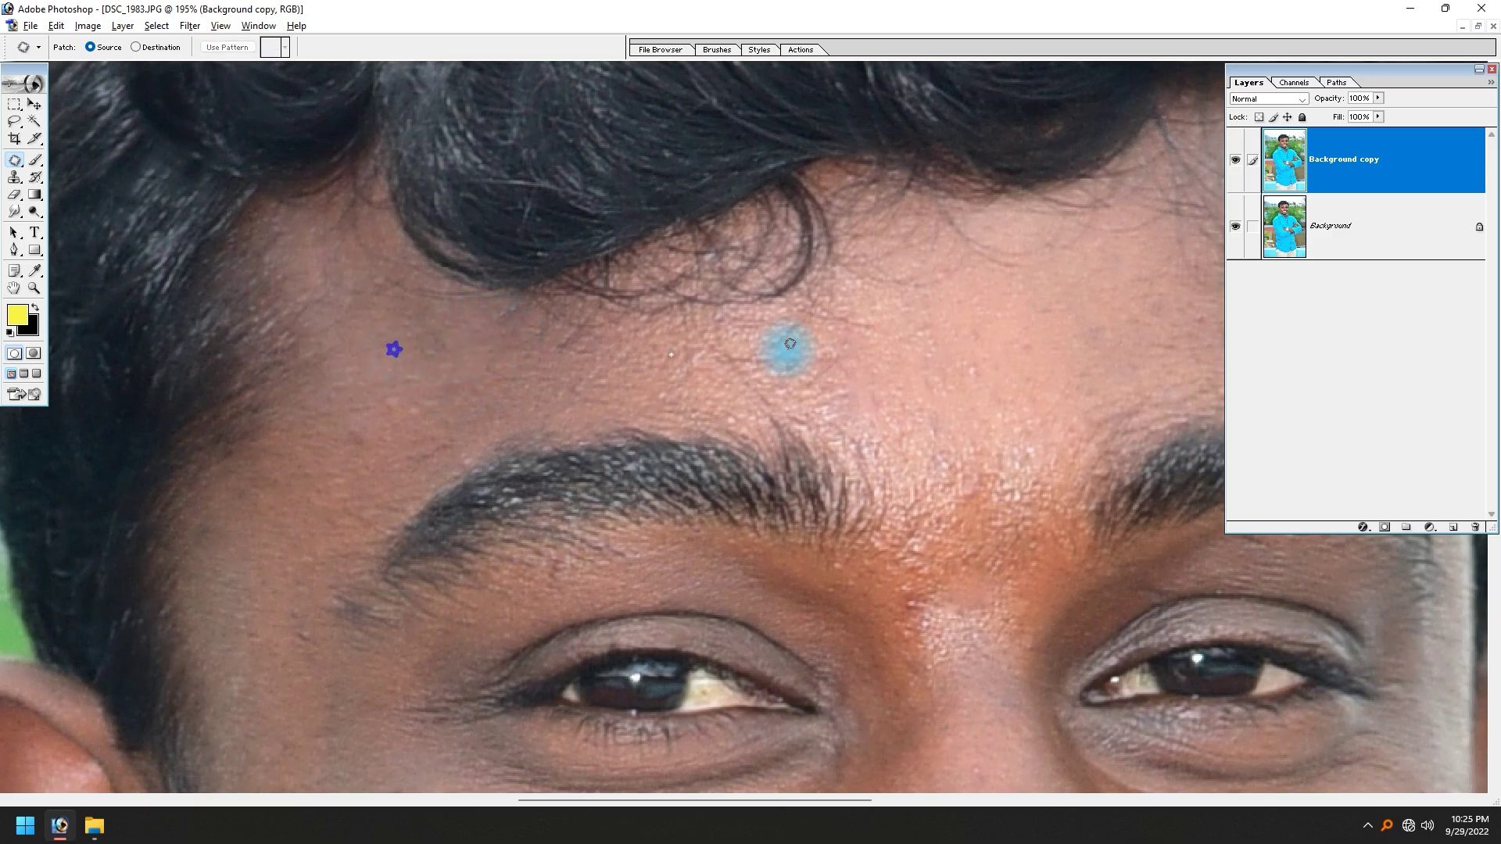
{"action": "left_click_drag", "start_coordinate": [985, 366], "coordinate": [1015, 335]}
{"action": "left_click", "coordinate": [1022, 318]}
Patch the spot between the eyebrows with clean skin.
{"action": "left_click_drag", "start_coordinate": [687, 402], "coordinate": [982, 305]}
{"action": "left_click_drag", "start_coordinate": [620, 412], "coordinate": [542, 237]}
{"action": "left_click_drag", "start_coordinate": [959, 419], "coordinate": [663, 486]}
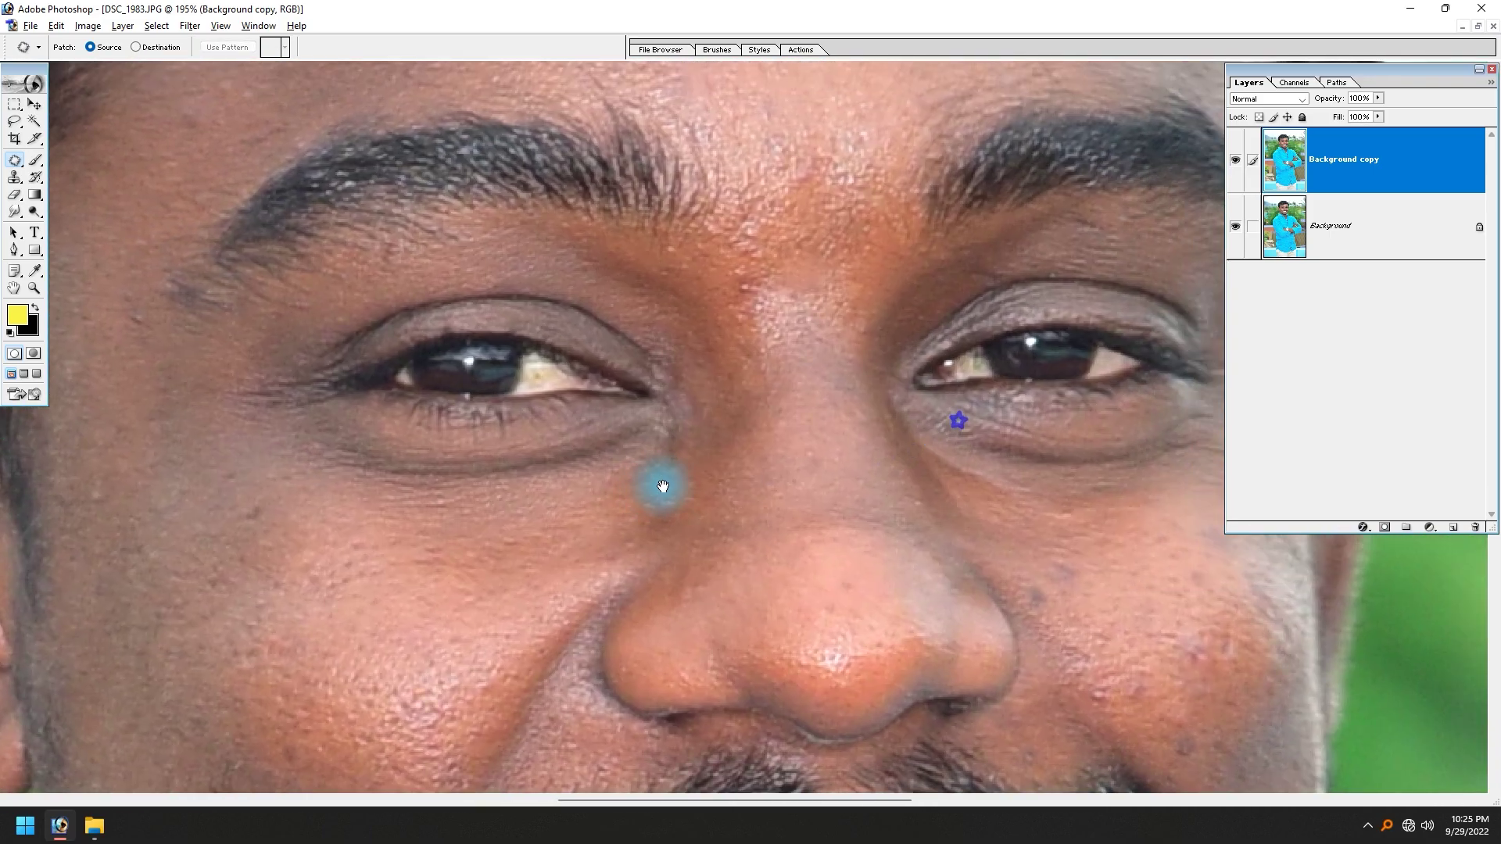
{"action": "mouse_move", "coordinate": [747, 320]}
{"action": "left_mouse_down"}
{"action": "mouse_move", "coordinate": [761, 289]}
{"action": "mouse_move", "coordinate": [765, 346]}
{"action": "left_mouse_up"}
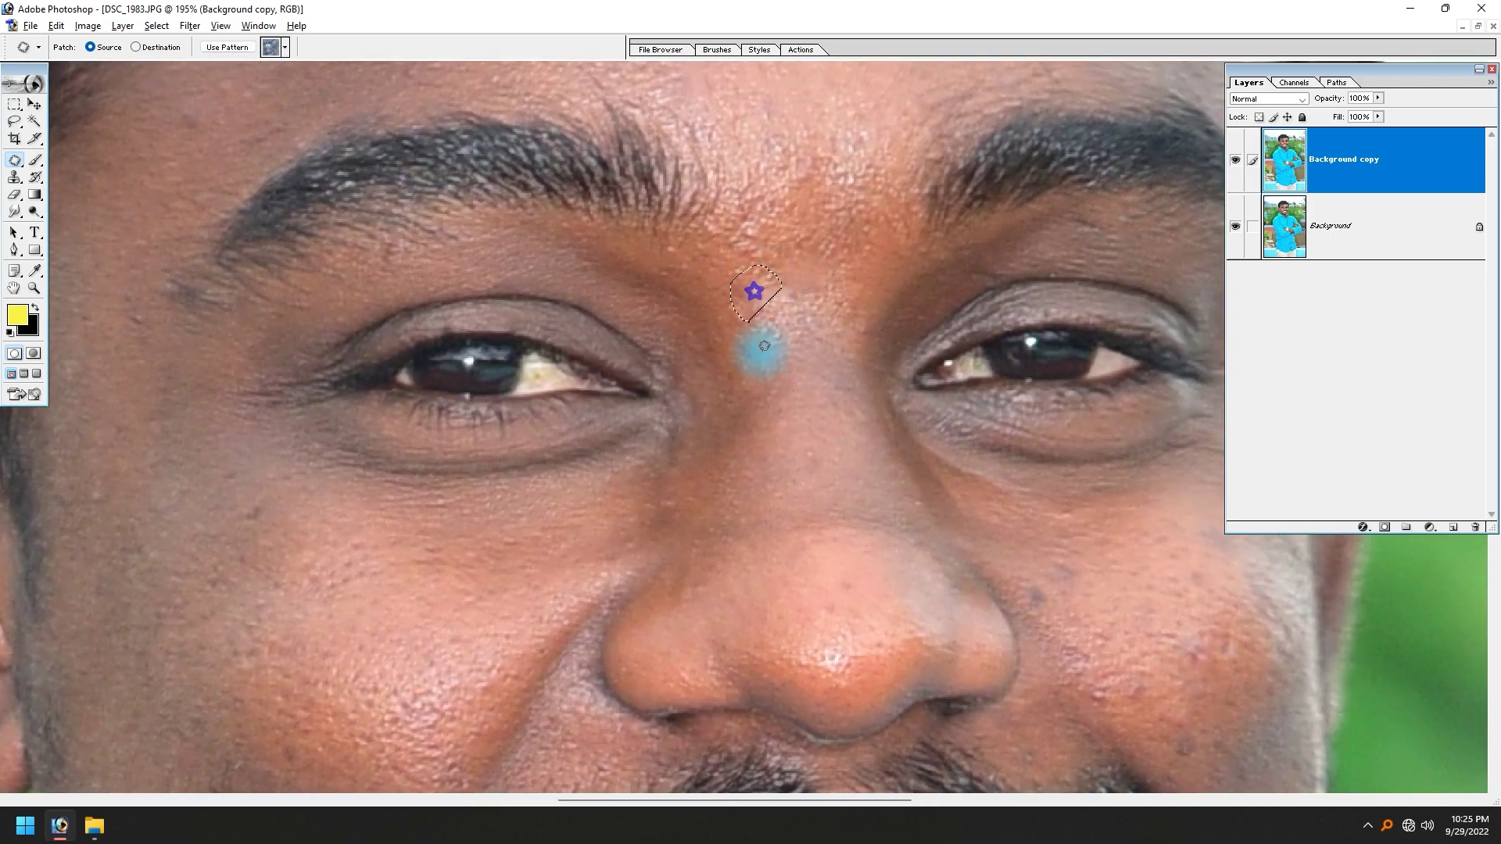
{"action": "left_click_drag", "start_coordinate": [960, 452], "coordinate": [799, 472]}
Patch the two cheek spots with clean skin from above them.
{"action": "mouse_move", "coordinate": [758, 395]}
{"action": "left_mouse_down"}
{"action": "mouse_move", "coordinate": [786, 413]}
{"action": "mouse_move", "coordinate": [760, 359]}
{"action": "left_mouse_up"}
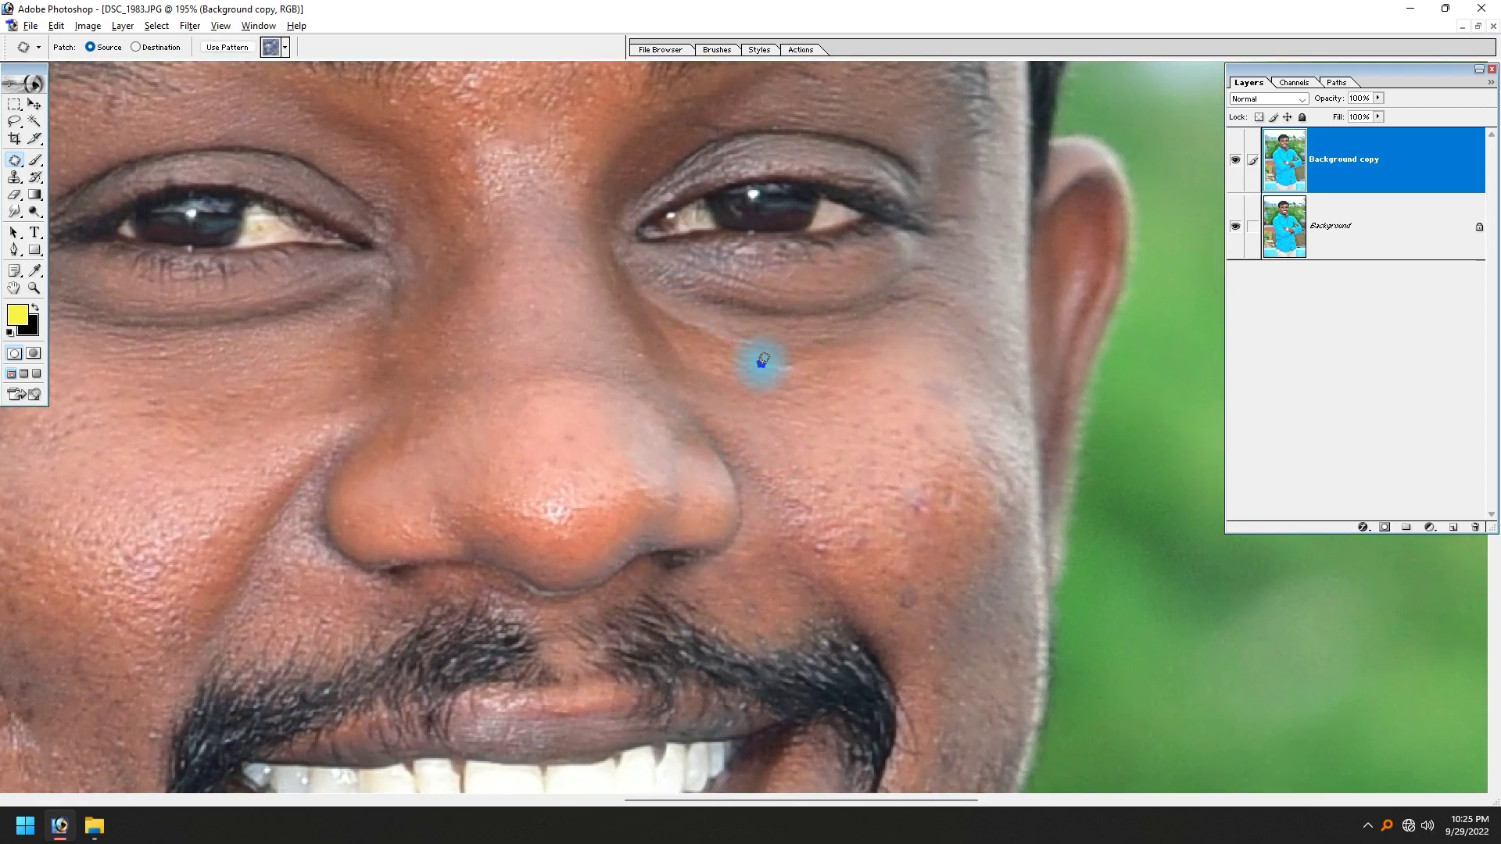
{"action": "left_click_drag", "start_coordinate": [922, 531], "coordinate": [944, 506]}
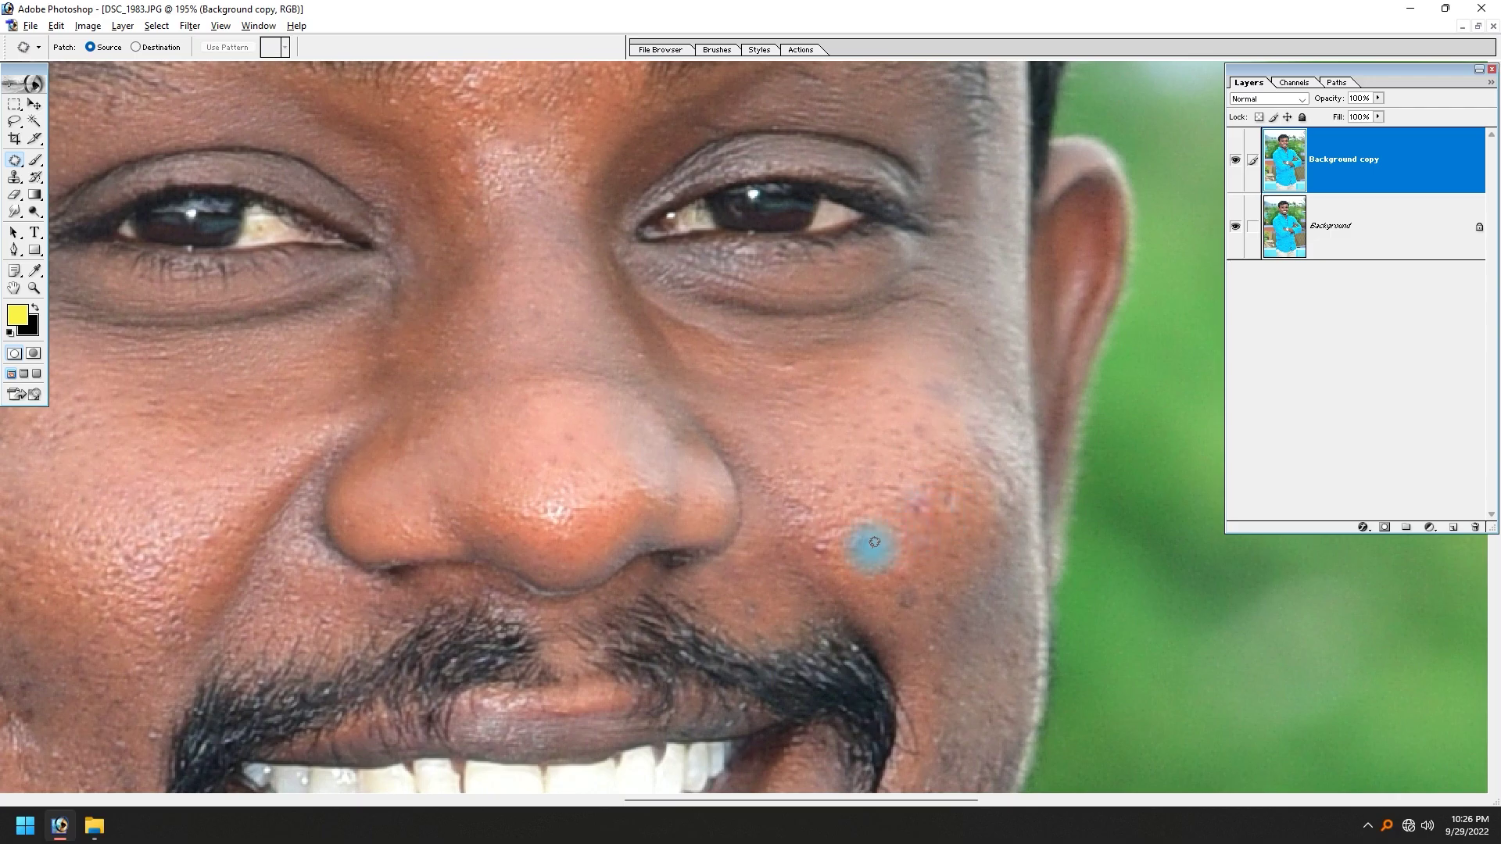
{"action": "mouse_move", "coordinate": [842, 570]}
{"action": "left_mouse_down"}
{"action": "mouse_move", "coordinate": [835, 538]}
{"action": "mouse_move", "coordinate": [899, 562]}
{"action": "left_mouse_up"}
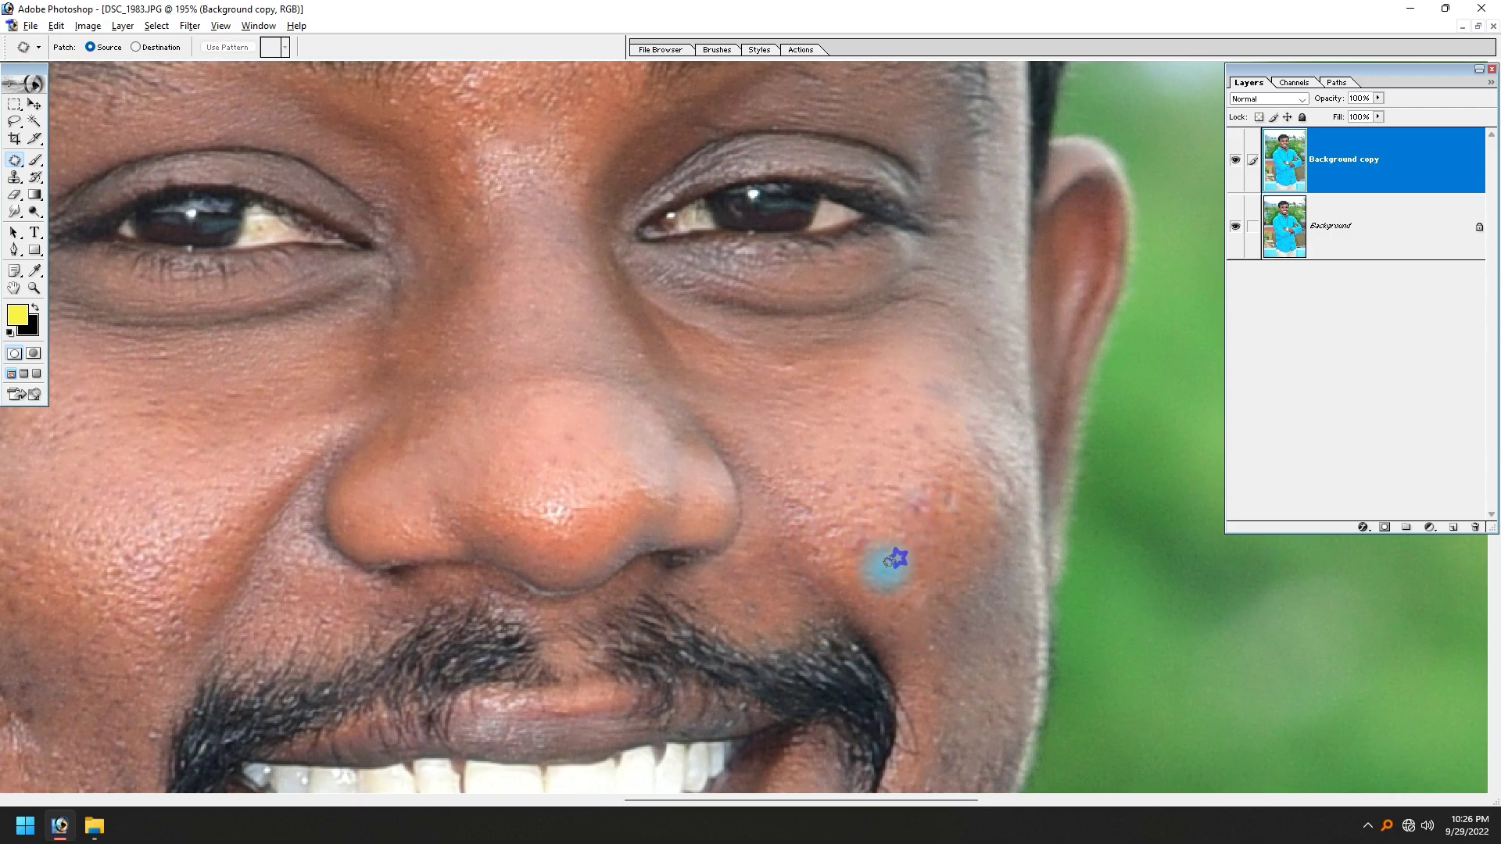
{"action": "left_click_drag", "start_coordinate": [894, 560], "coordinate": [888, 509]}
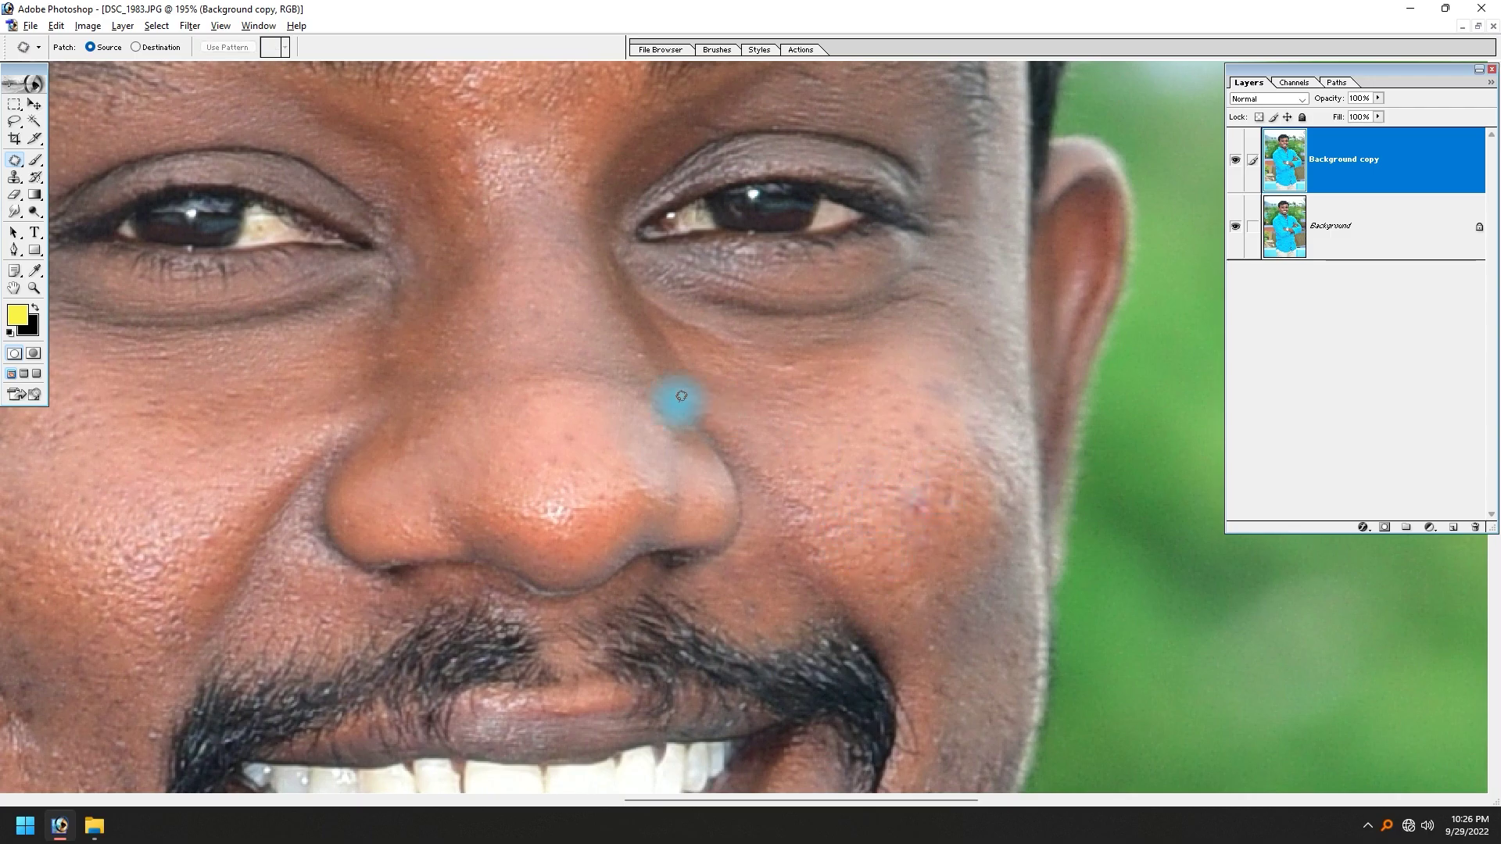
{"action": "left_click", "coordinate": [557, 409]}
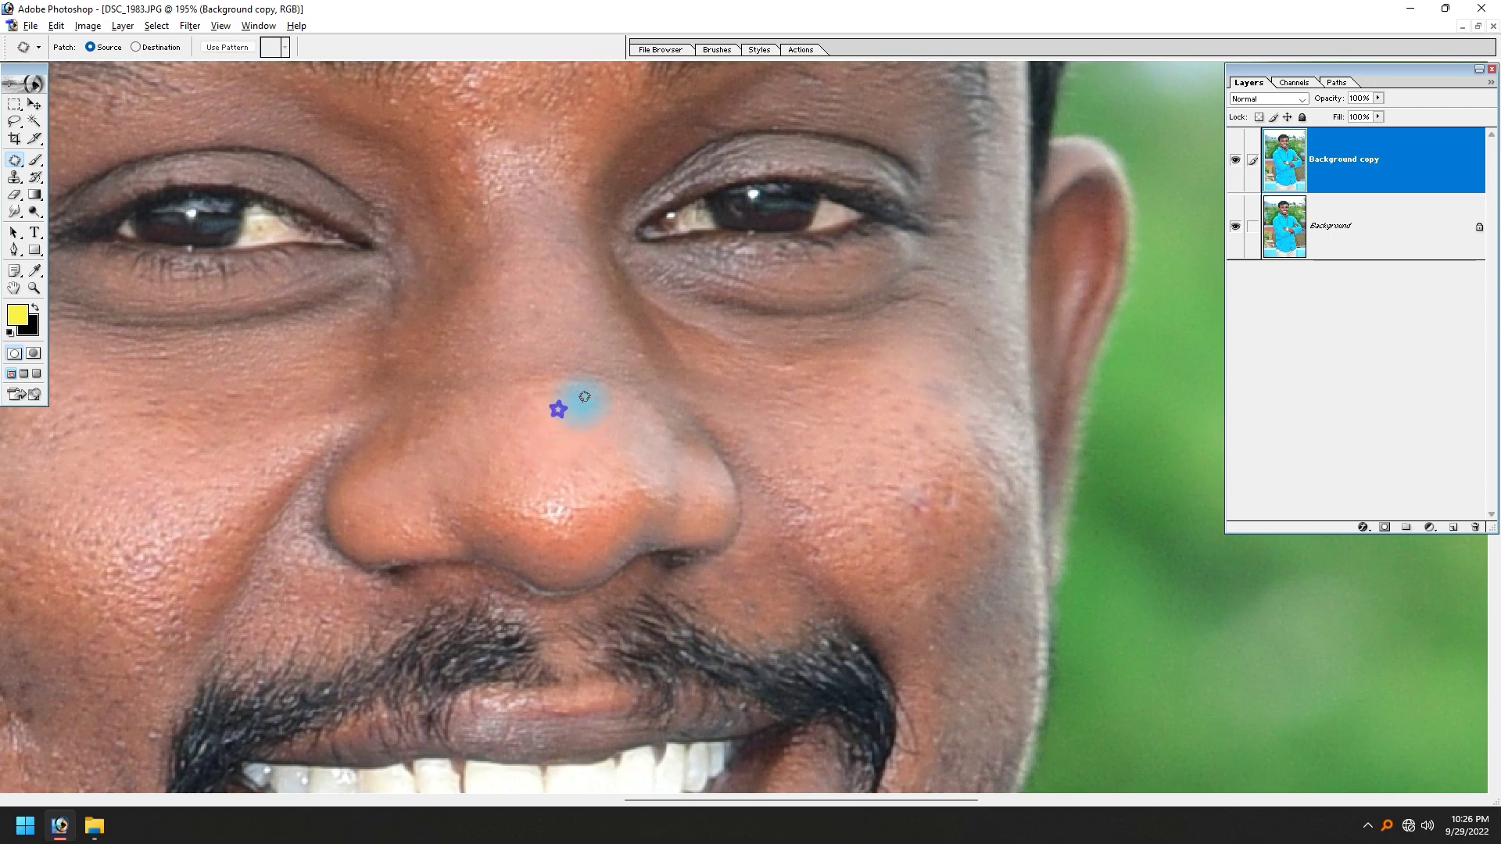
{"action": "left_click", "coordinate": [913, 532]}
{"action": "left_click", "coordinate": [936, 429]}
Zoom out to 66.7% and toggle Background copy visibility to compare with the original.
{"action": "left_click_drag", "start_coordinate": [975, 579], "coordinate": [792, 512]}
{"action": "left_click_drag", "start_coordinate": [362, 509], "coordinate": [798, 493]}
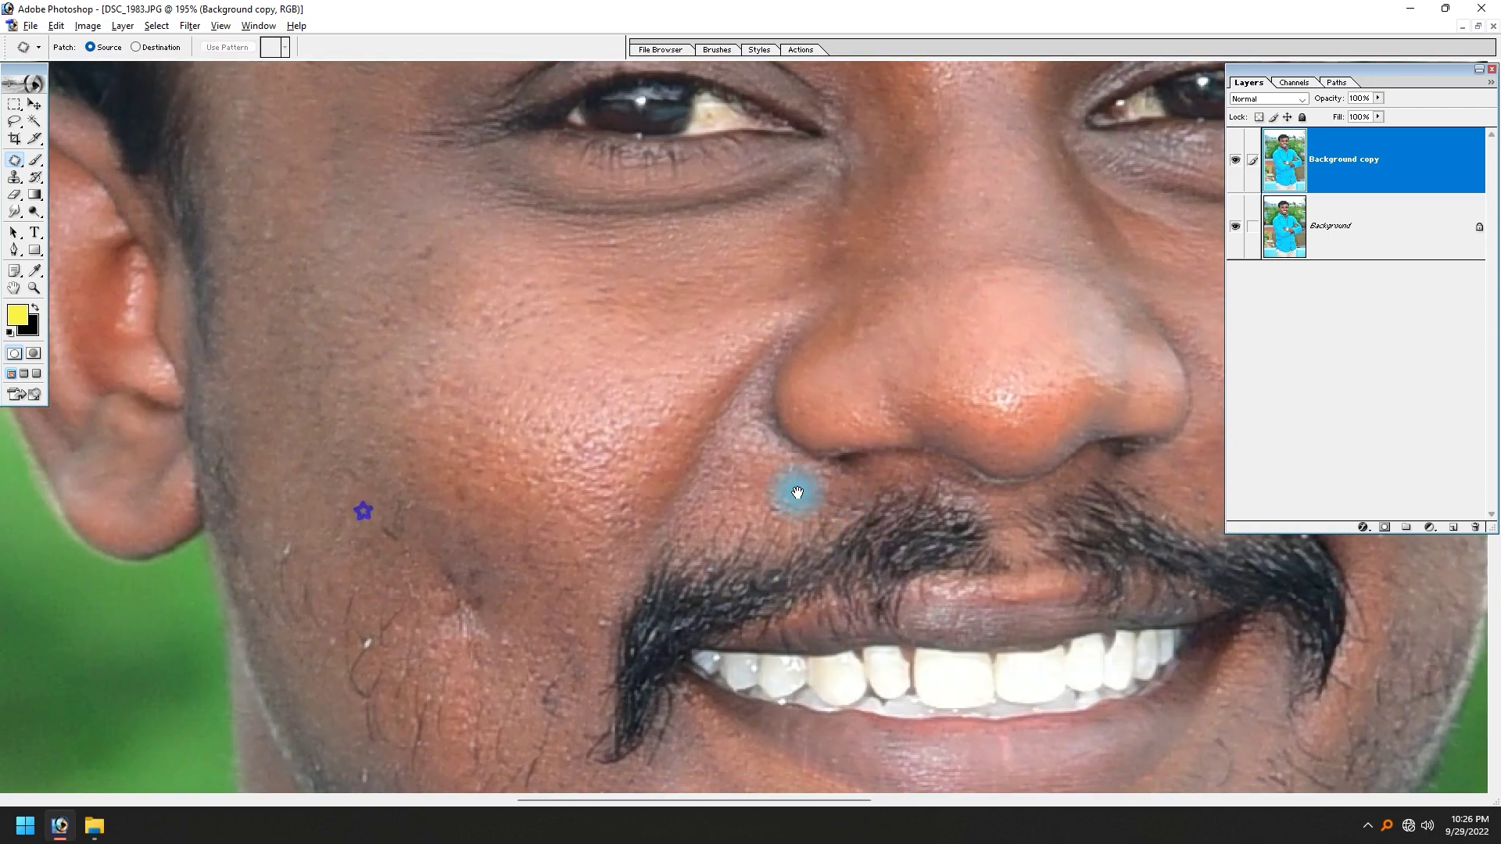
{"action": "left_click_drag", "start_coordinate": [519, 466], "coordinate": [636, 526]}
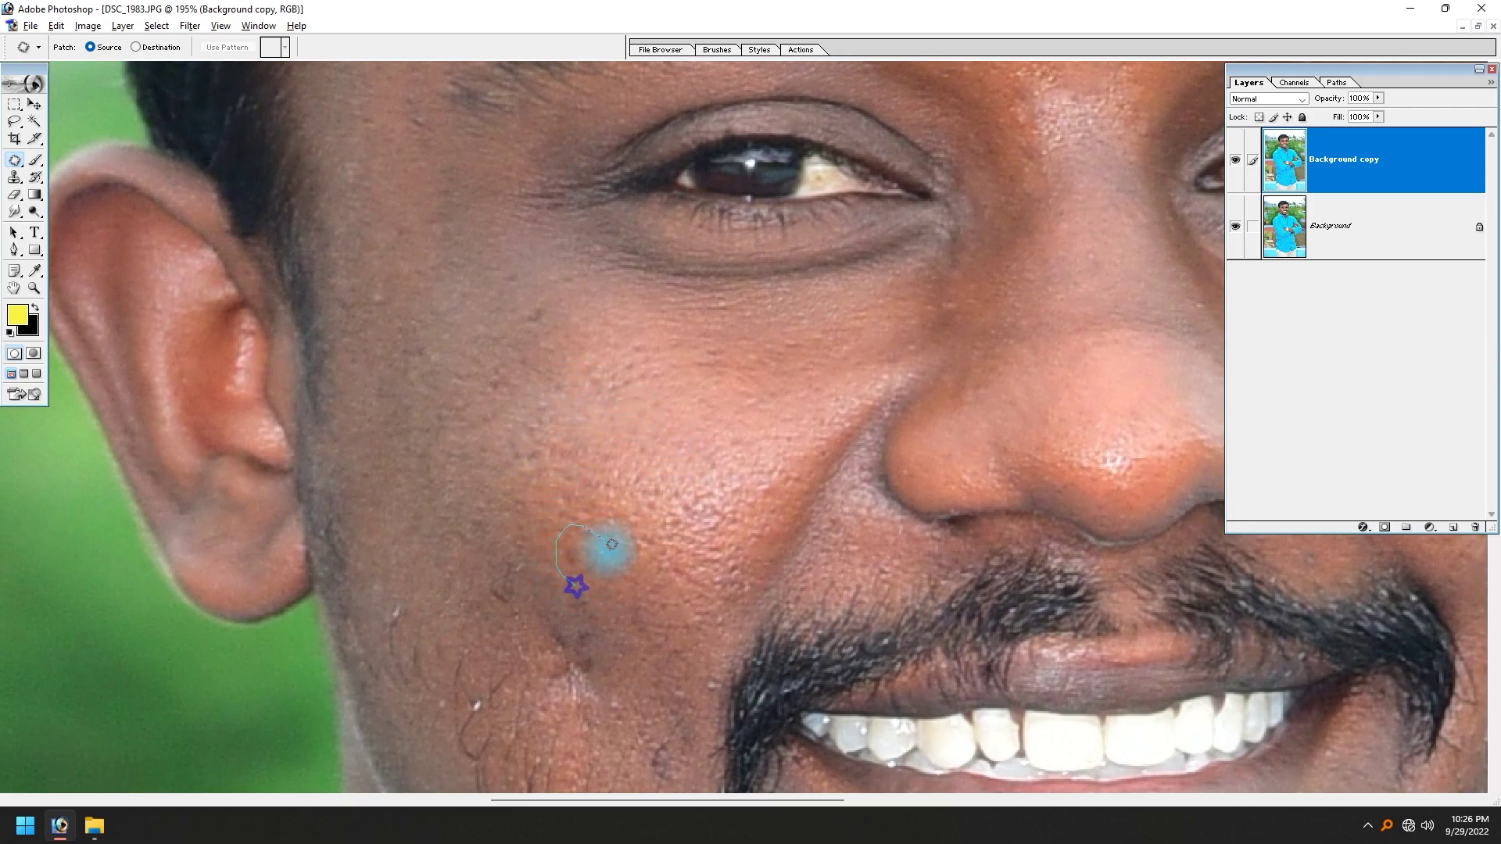
{"action": "left_click_drag", "start_coordinate": [549, 383], "coordinate": [596, 500]}
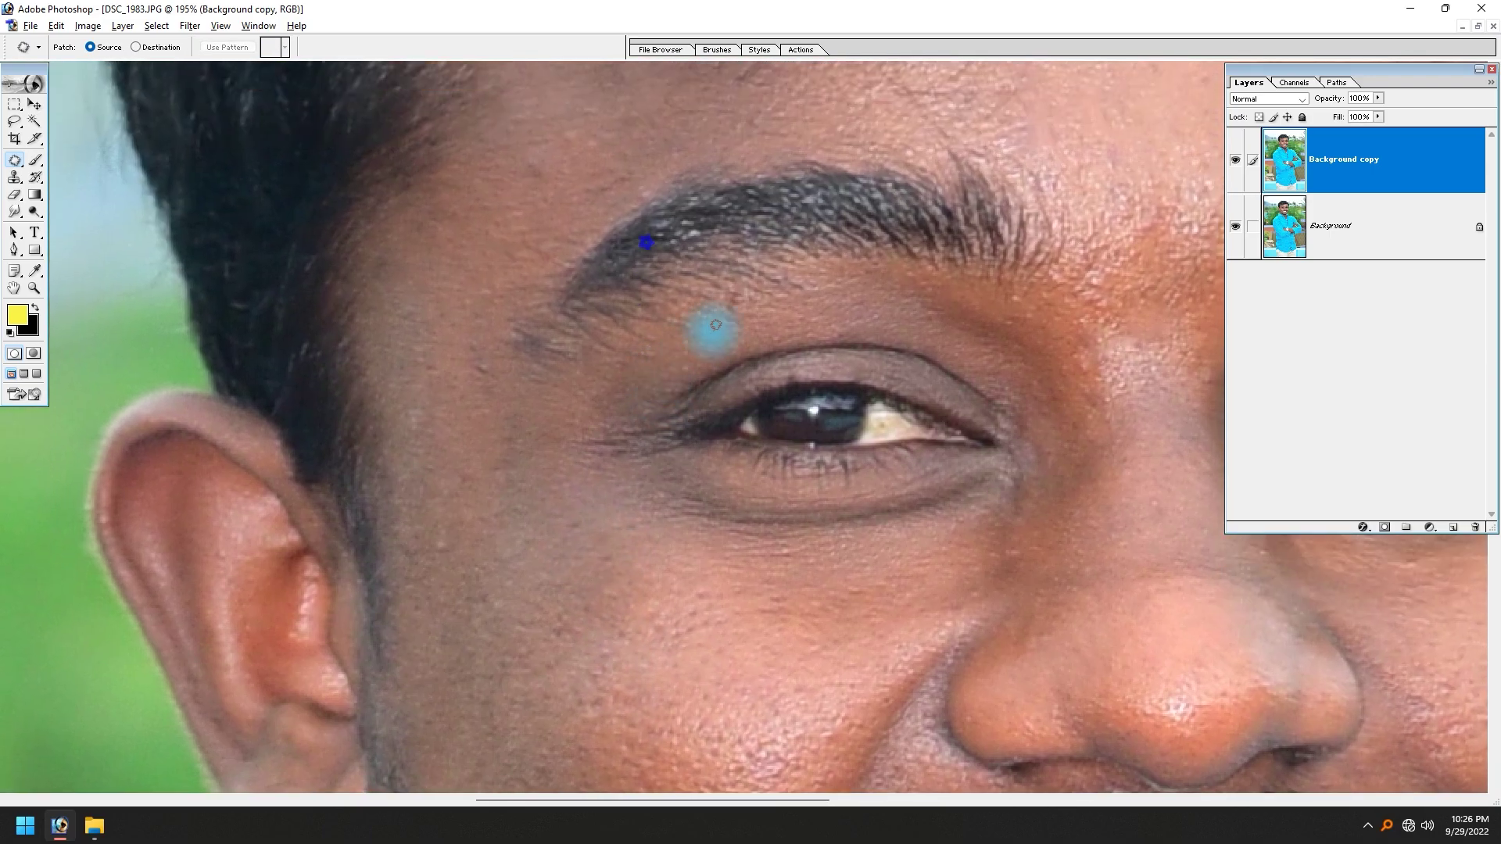
{"action": "left_click_drag", "start_coordinate": [649, 242], "coordinate": [664, 374]}
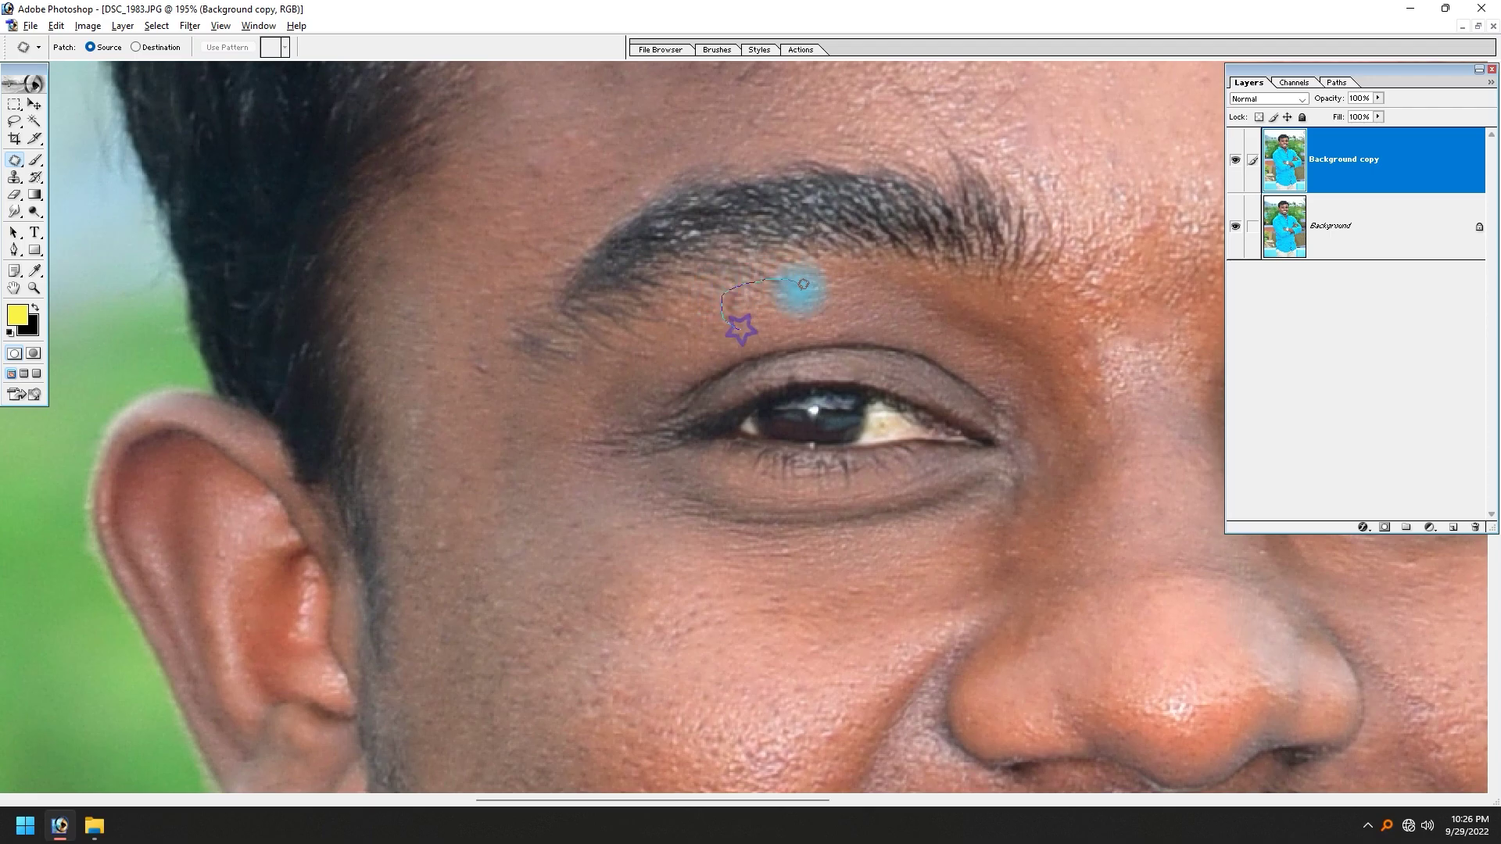
{"action": "left_click_drag", "start_coordinate": [755, 460], "coordinate": [436, 408]}
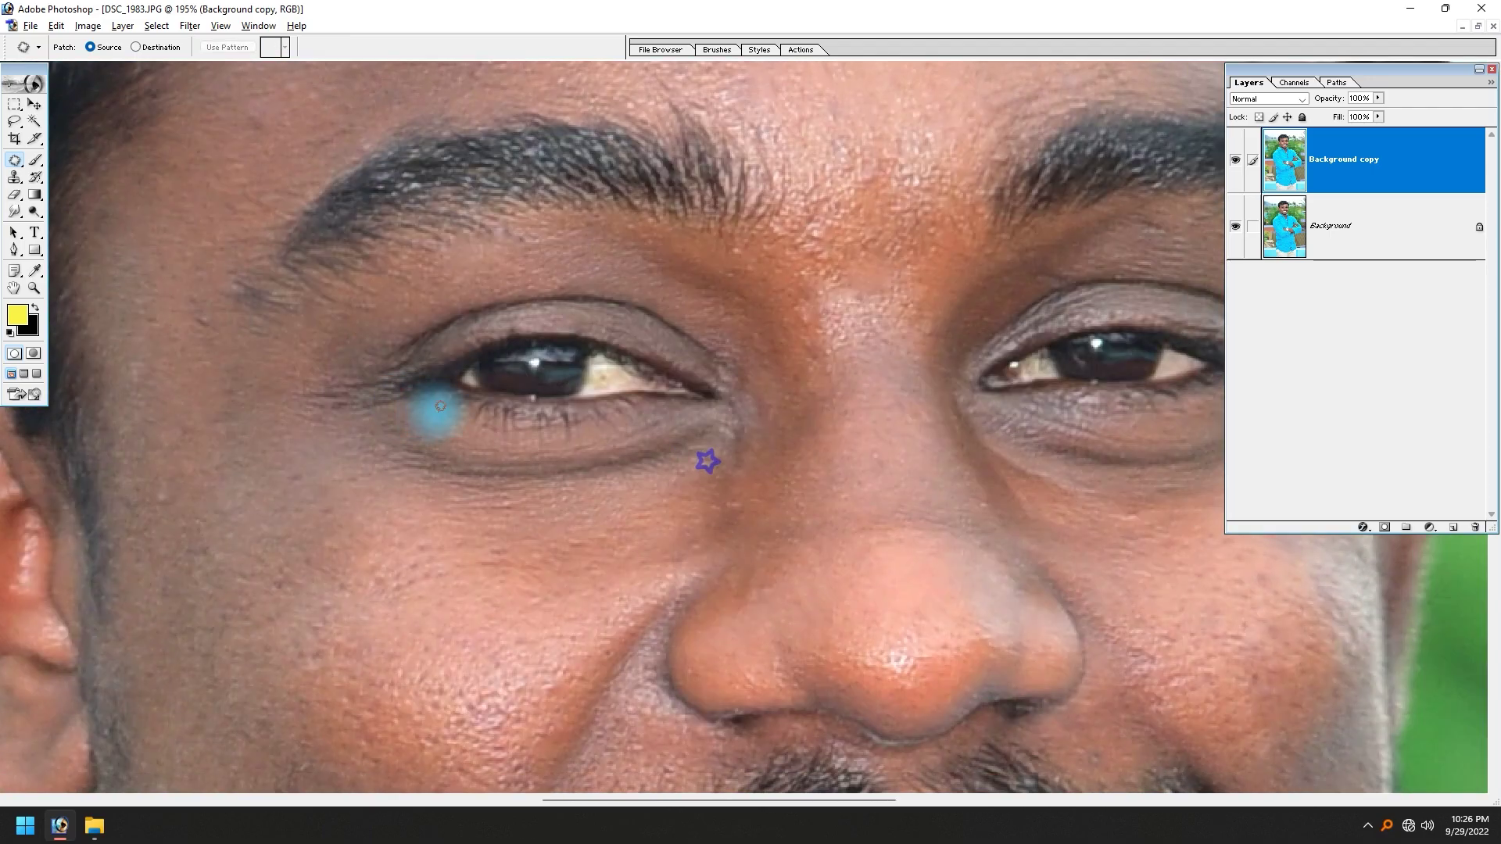
{"action": "key", "text": "ctrl+minus"}
{"action": "key", "text": "ctrl+minus"}
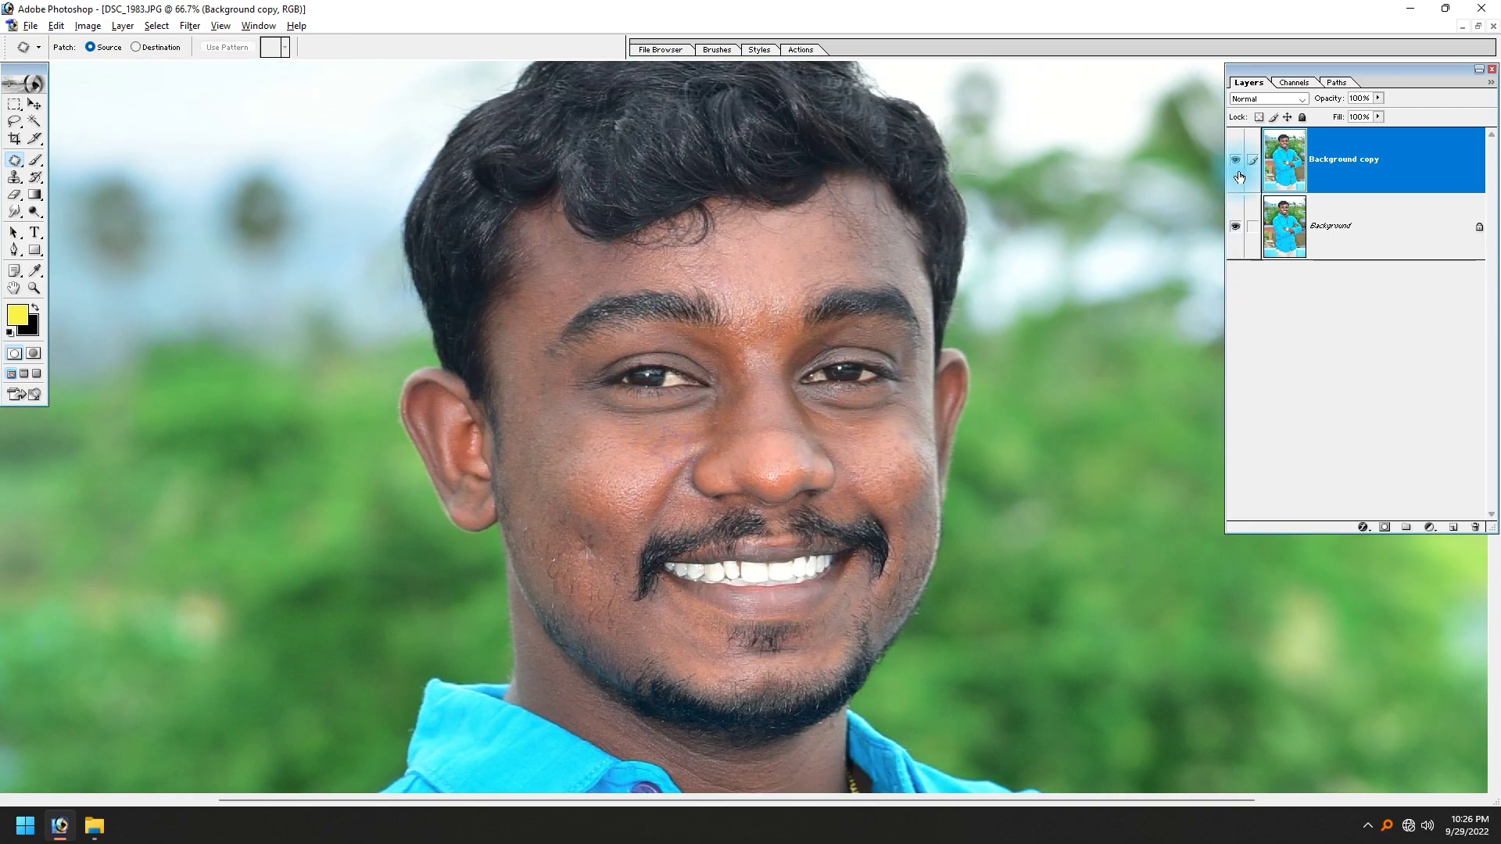
{"action": "left_click", "coordinate": [1236, 161]}
{"action": "left_click", "coordinate": [1241, 162]}
Show the retouched copy again and patch several blemishes on the lower cheek.
{"action": "left_click", "coordinate": [1236, 161]}
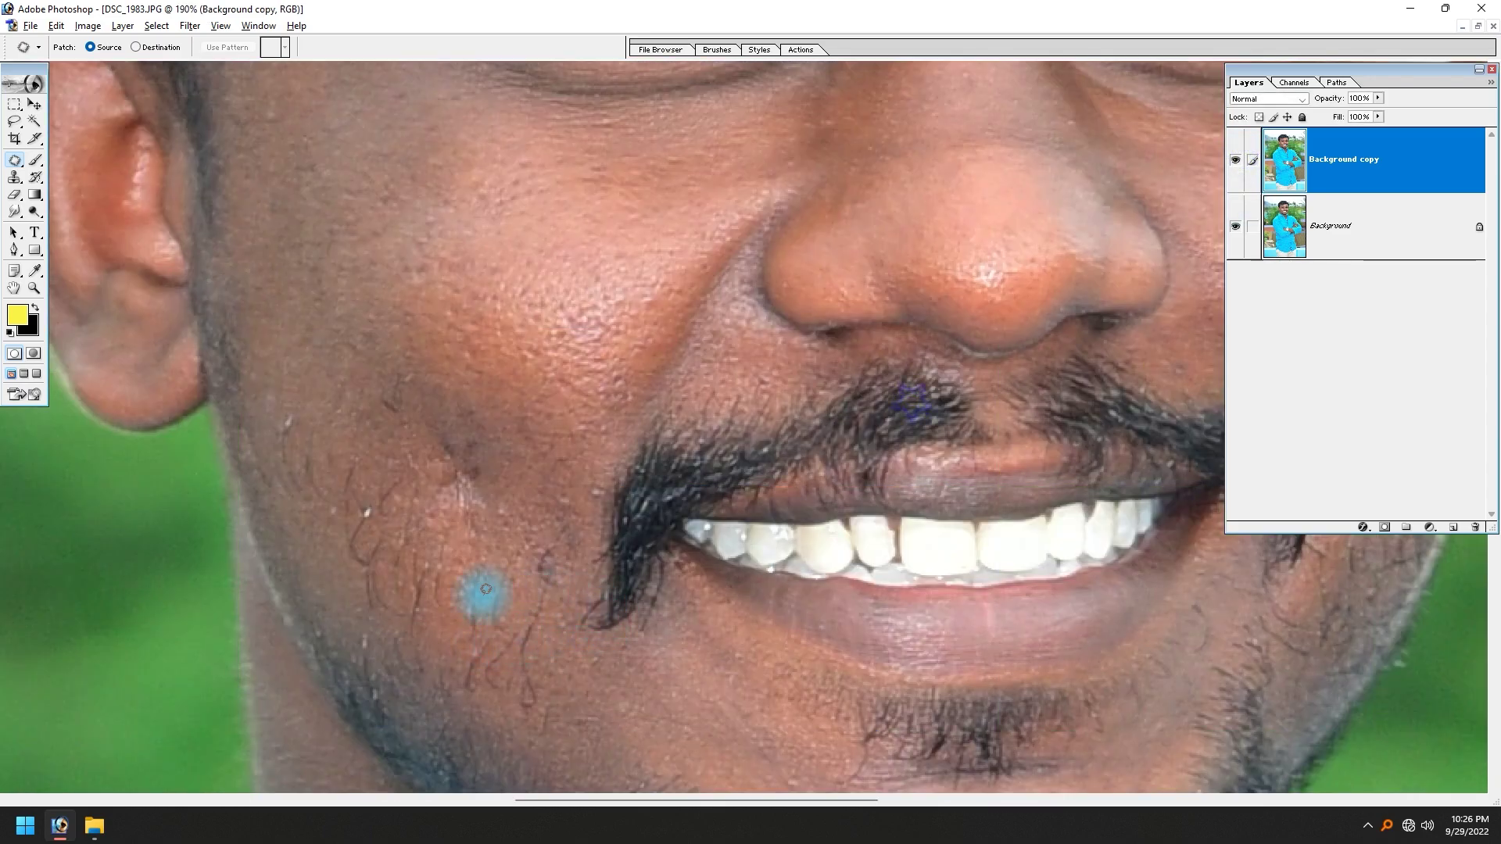
{"action": "left_click_drag", "start_coordinate": [356, 518], "coordinate": [525, 498]}
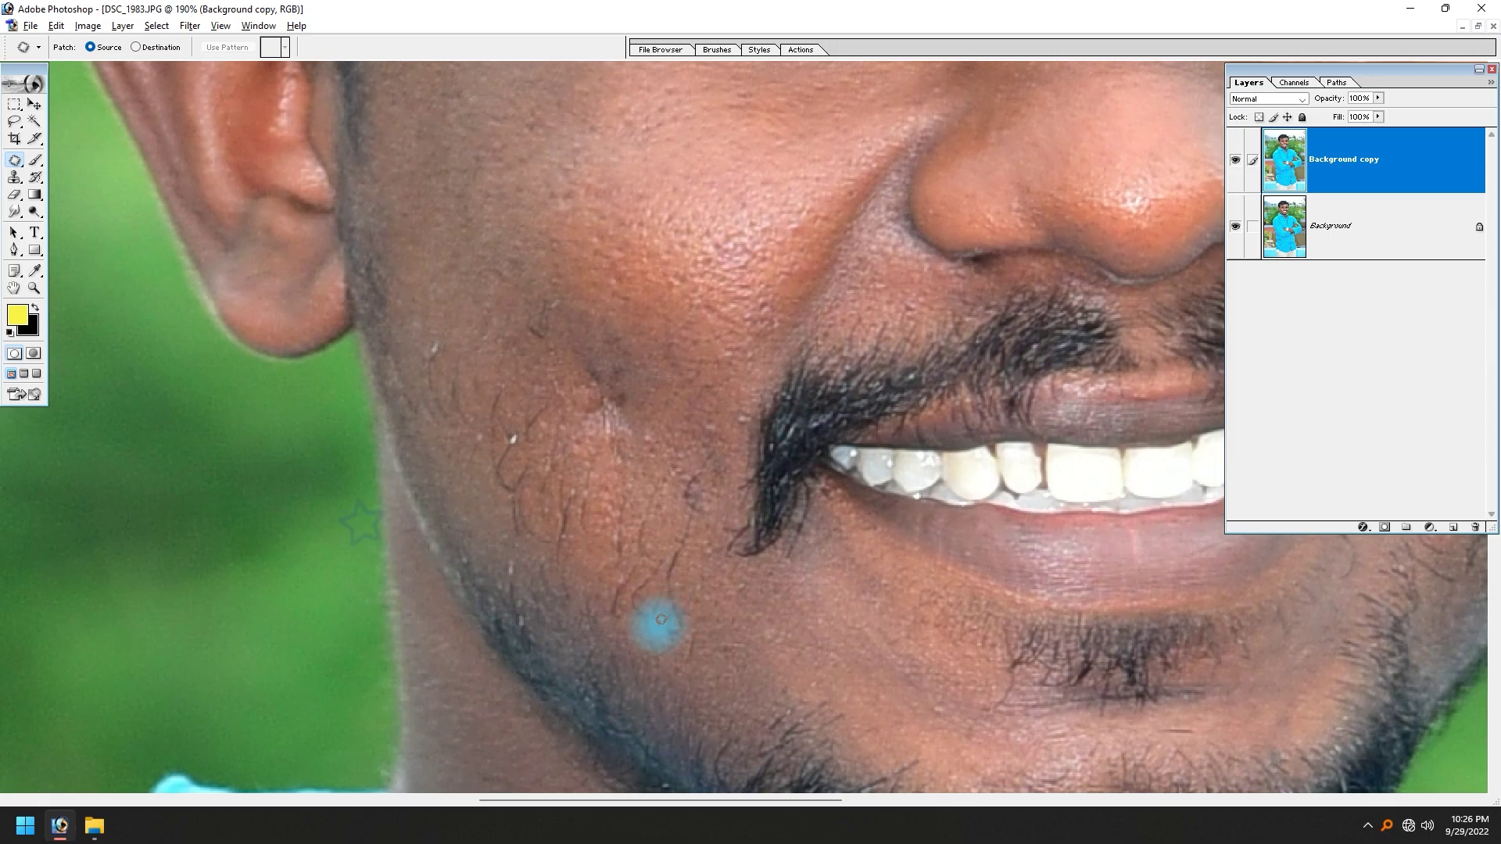
{"action": "left_click_drag", "start_coordinate": [666, 646], "coordinate": [696, 573]}
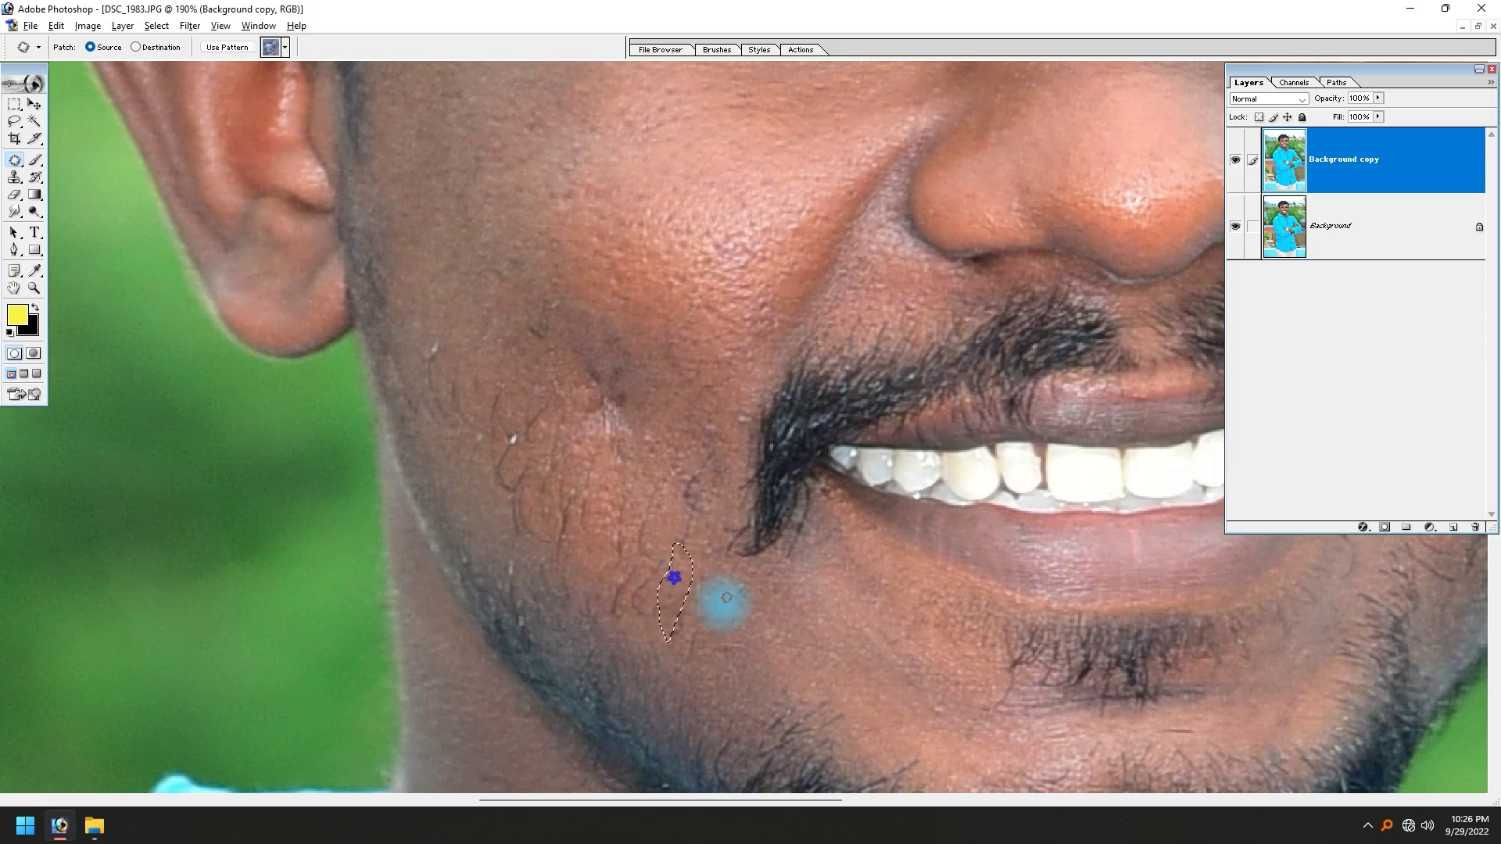
{"action": "mouse_move", "coordinate": [696, 573]}
{"action": "left_mouse_down"}
{"action": "mouse_move", "coordinate": [717, 617]}
{"action": "mouse_move", "coordinate": [625, 611]}
{"action": "mouse_move", "coordinate": [671, 598]}
{"action": "mouse_move", "coordinate": [687, 459]}
{"action": "mouse_move", "coordinate": [629, 561]}
{"action": "left_mouse_up"}
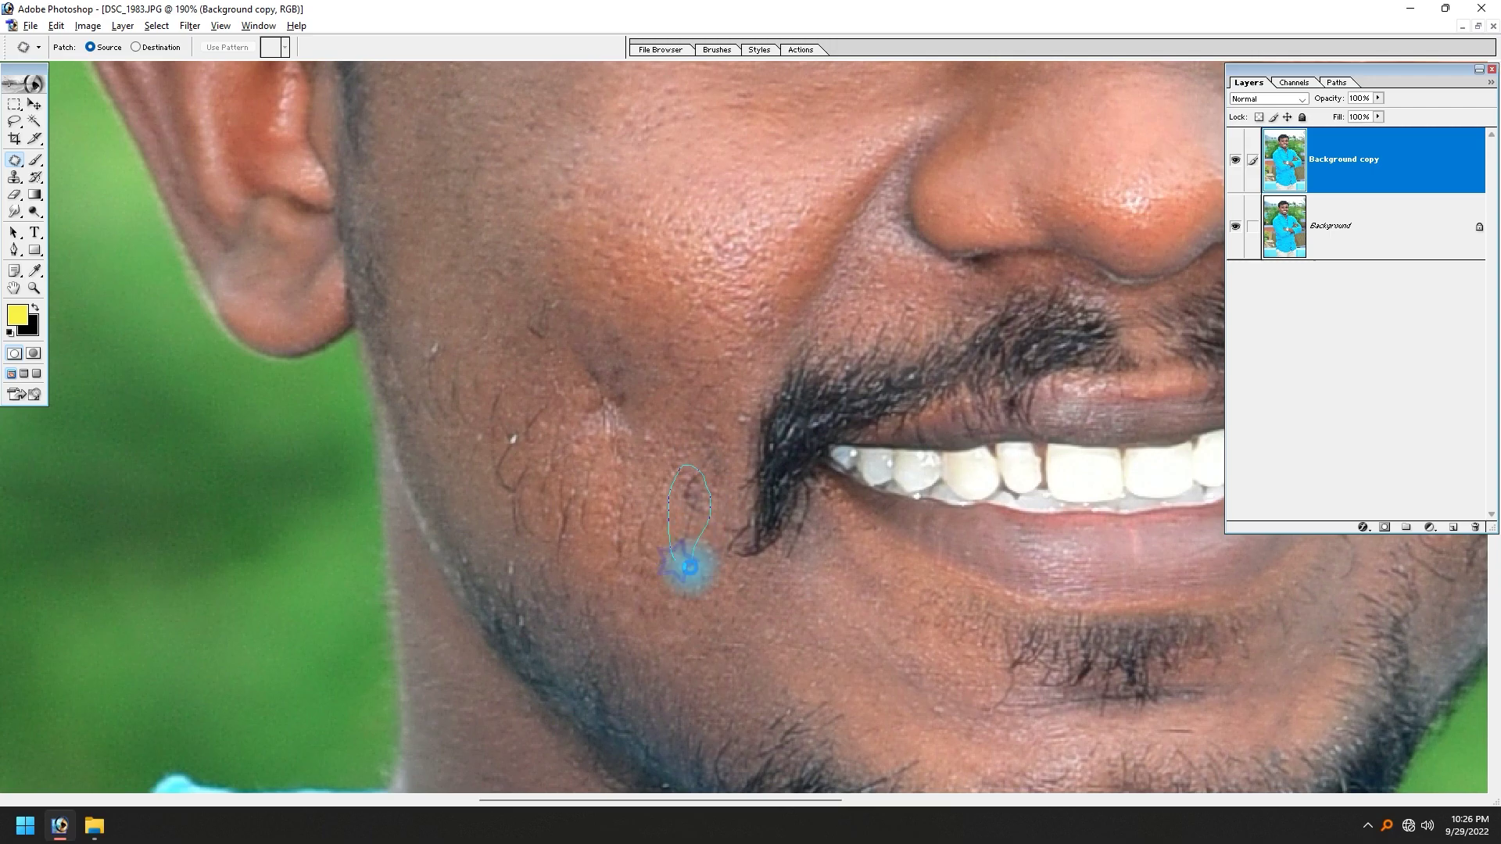
{"action": "mouse_move", "coordinate": [630, 562]}
{"action": "left_mouse_down"}
{"action": "mouse_move", "coordinate": [682, 523]}
{"action": "mouse_move", "coordinate": [655, 522]}
{"action": "left_mouse_up"}
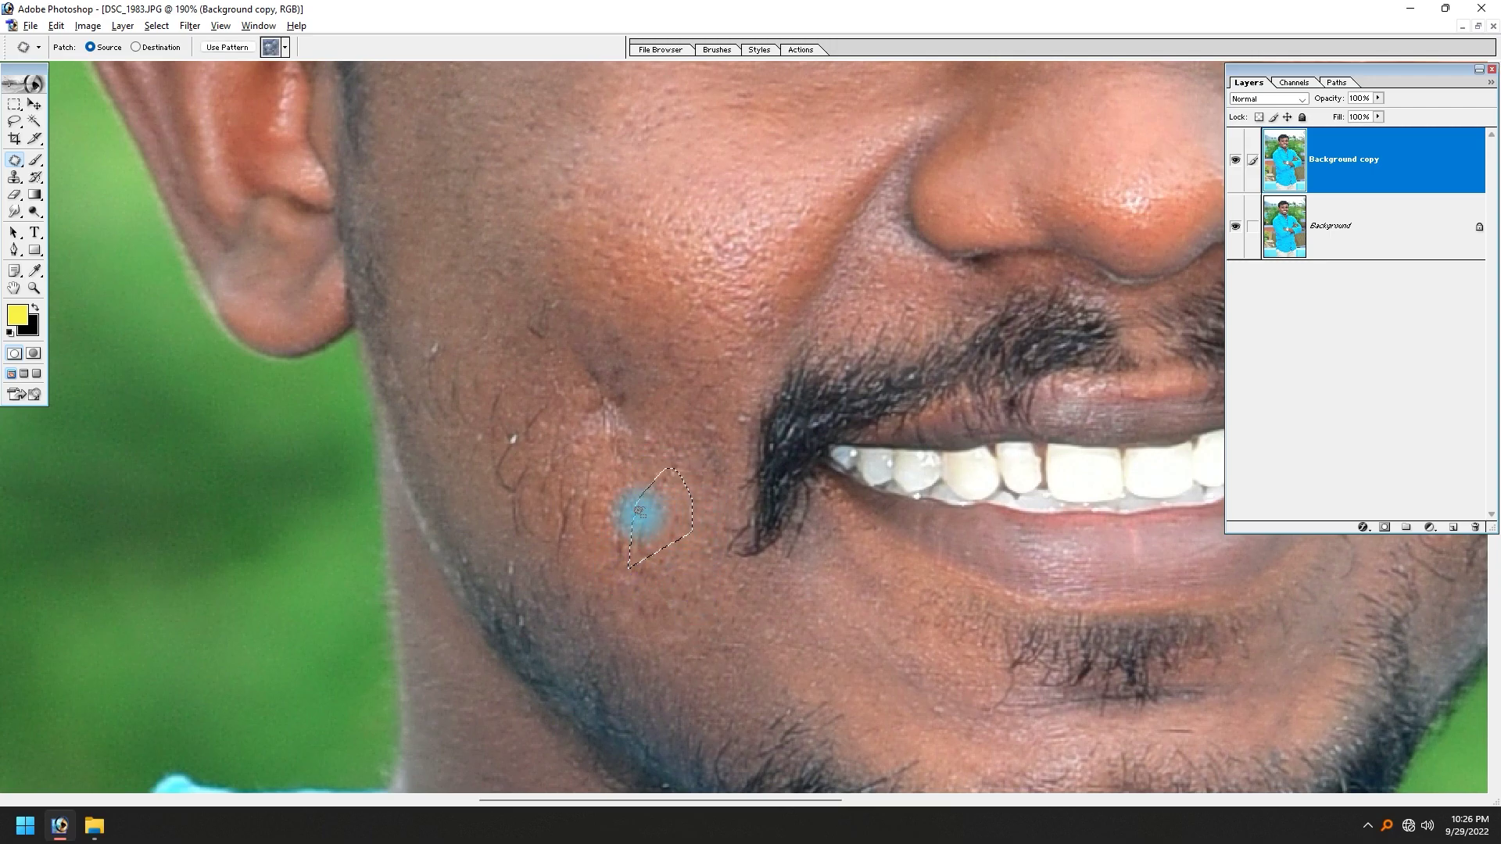
{"action": "left_click", "coordinate": [668, 588]}
{"action": "mouse_move", "coordinate": [610, 580]}
{"action": "left_mouse_down"}
{"action": "mouse_move", "coordinate": [635, 525]}
{"action": "mouse_move", "coordinate": [674, 537]}
{"action": "left_mouse_up"}
{"action": "left_click", "coordinate": [674, 537]}
{"action": "mouse_move", "coordinate": [563, 563]}
{"action": "left_mouse_down"}
{"action": "mouse_move", "coordinate": [620, 508]}
{"action": "mouse_move", "coordinate": [590, 507]}
{"action": "left_mouse_up"}
{"action": "left_click", "coordinate": [637, 534]}
Patch the remaining lower-cheek blemishes and the dark spot near the mouth.
{"action": "mouse_move", "coordinate": [526, 550]}
{"action": "left_mouse_down"}
{"action": "mouse_move", "coordinate": [498, 485]}
{"action": "mouse_move", "coordinate": [567, 492]}
{"action": "mouse_move", "coordinate": [583, 520]}
{"action": "mouse_move", "coordinate": [503, 493]}
{"action": "mouse_move", "coordinate": [487, 460]}
{"action": "mouse_move", "coordinate": [540, 395]}
{"action": "mouse_move", "coordinate": [506, 349]}
{"action": "left_mouse_up"}
{"action": "mouse_move", "coordinate": [495, 238]}
{"action": "left_mouse_down"}
{"action": "mouse_move", "coordinate": [777, 563]}
{"action": "mouse_move", "coordinate": [689, 493]}
{"action": "left_mouse_up"}
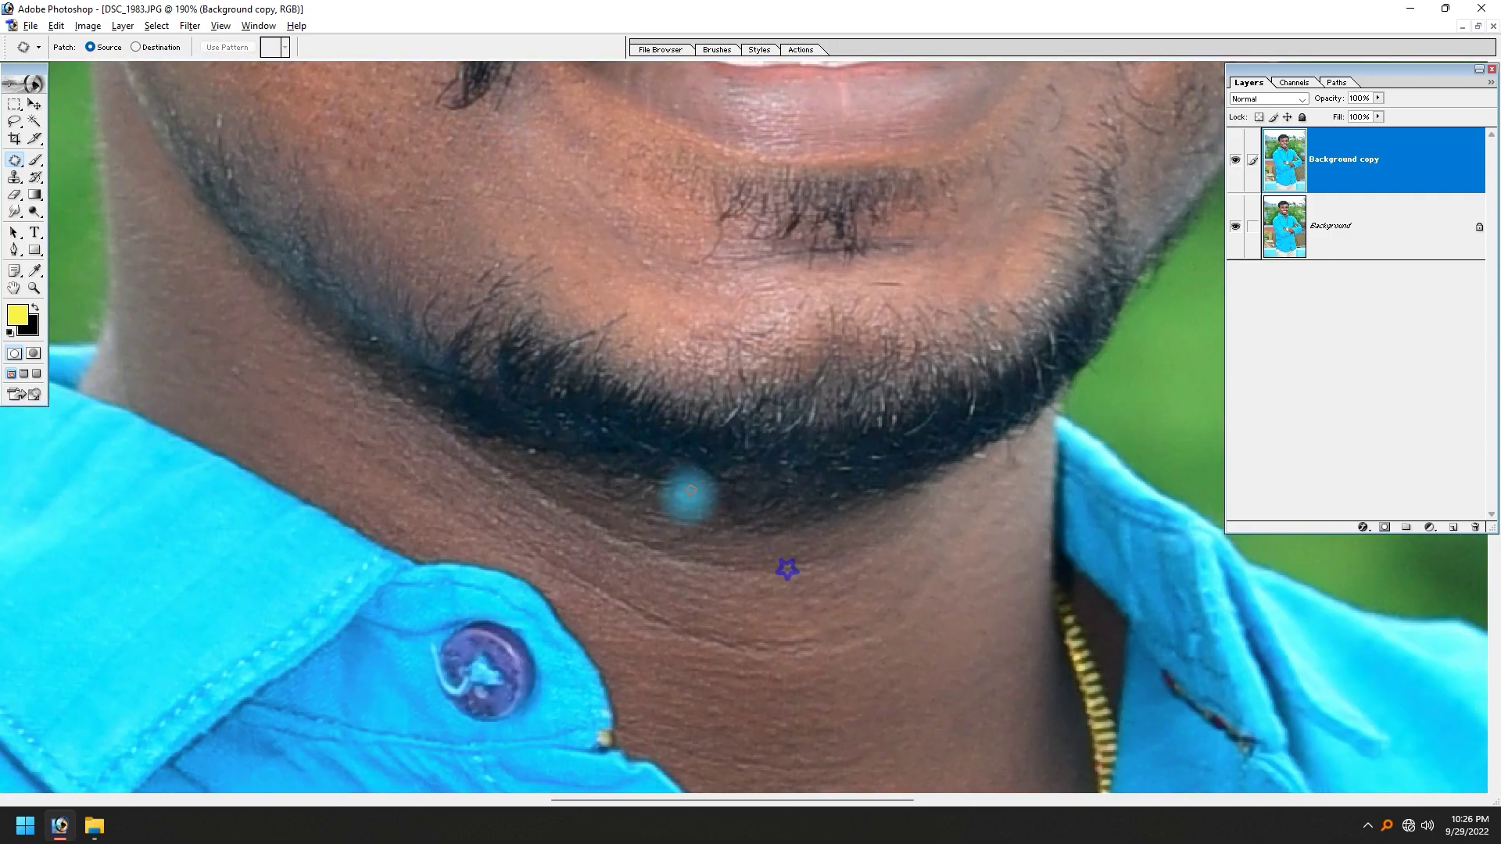
{"action": "left_click_drag", "start_coordinate": [493, 271], "coordinate": [687, 576]}
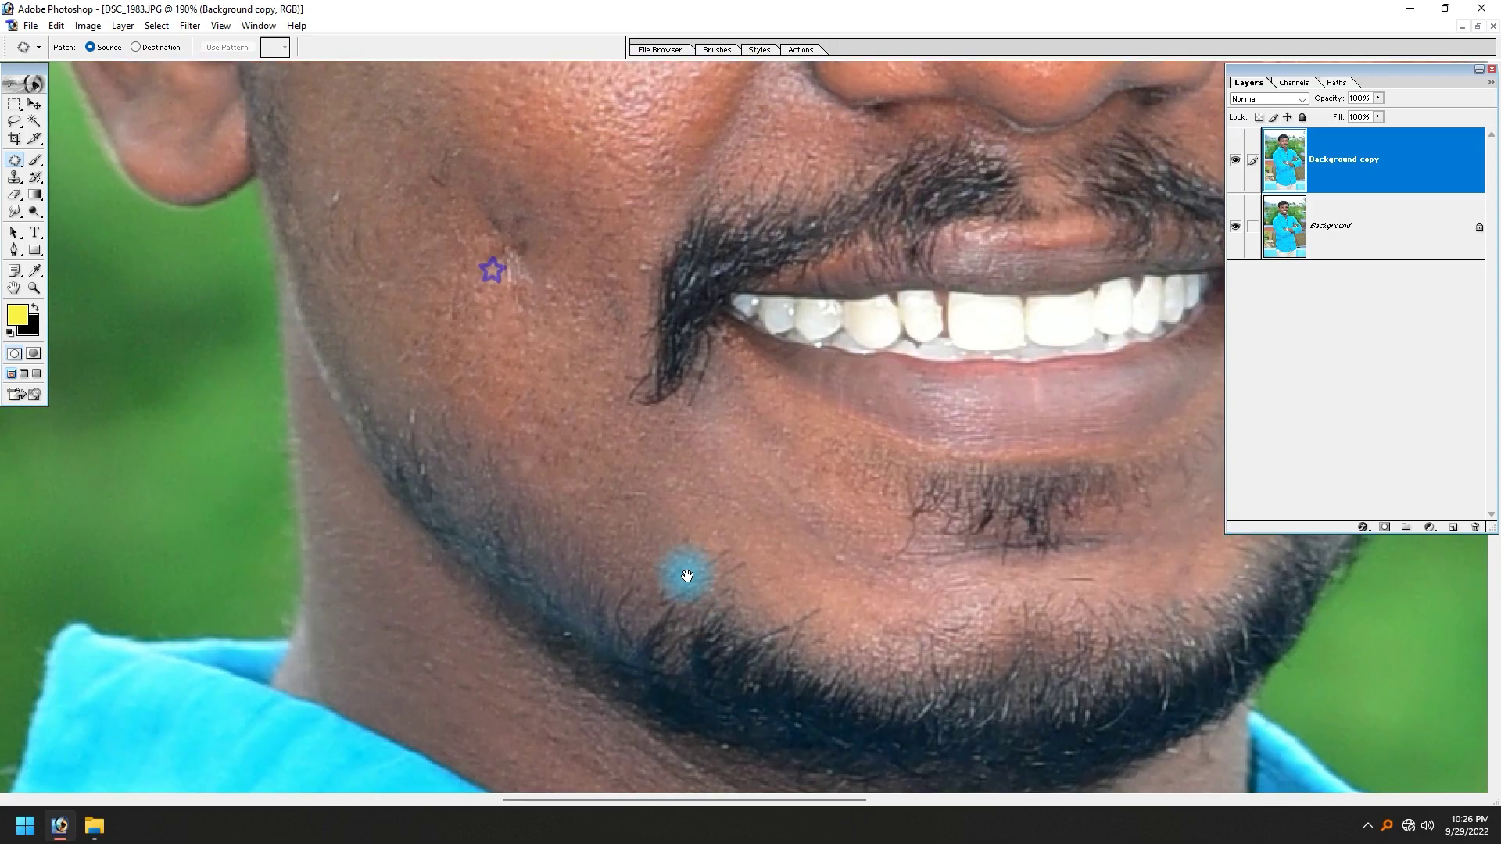
{"action": "left_click_drag", "start_coordinate": [579, 433], "coordinate": [637, 543]}
{"action": "mouse_move", "coordinate": [456, 451]}
{"action": "left_mouse_down"}
{"action": "mouse_move", "coordinate": [448, 311]}
{"action": "mouse_move", "coordinate": [469, 368]}
{"action": "left_mouse_up"}
{"action": "mouse_move", "coordinate": [456, 297]}
{"action": "left_mouse_down"}
{"action": "mouse_move", "coordinate": [541, 356]}
{"action": "mouse_move", "coordinate": [564, 320]}
{"action": "mouse_move", "coordinate": [526, 258]}
{"action": "left_mouse_up"}
{"action": "left_click_drag", "start_coordinate": [456, 460], "coordinate": [502, 476]}
{"action": "left_click", "coordinate": [497, 479]}
{"action": "mouse_move", "coordinate": [602, 469]}
{"action": "left_mouse_down"}
{"action": "mouse_move", "coordinate": [635, 458]}
{"action": "mouse_move", "coordinate": [570, 513]}
{"action": "mouse_move", "coordinate": [476, 494]}
{"action": "left_mouse_up"}
{"action": "key", "text": "ctrl+d"}
{"action": "mouse_move", "coordinate": [442, 432]}
{"action": "left_mouse_down"}
{"action": "mouse_move", "coordinate": [530, 479]}
{"action": "mouse_move", "coordinate": [419, 460]}
{"action": "mouse_move", "coordinate": [503, 544]}
{"action": "left_mouse_up"}
Zoom in on the right mouth corner and patch right-cheek and jawline spots.
{"action": "key", "text": "ctrl+minus"}
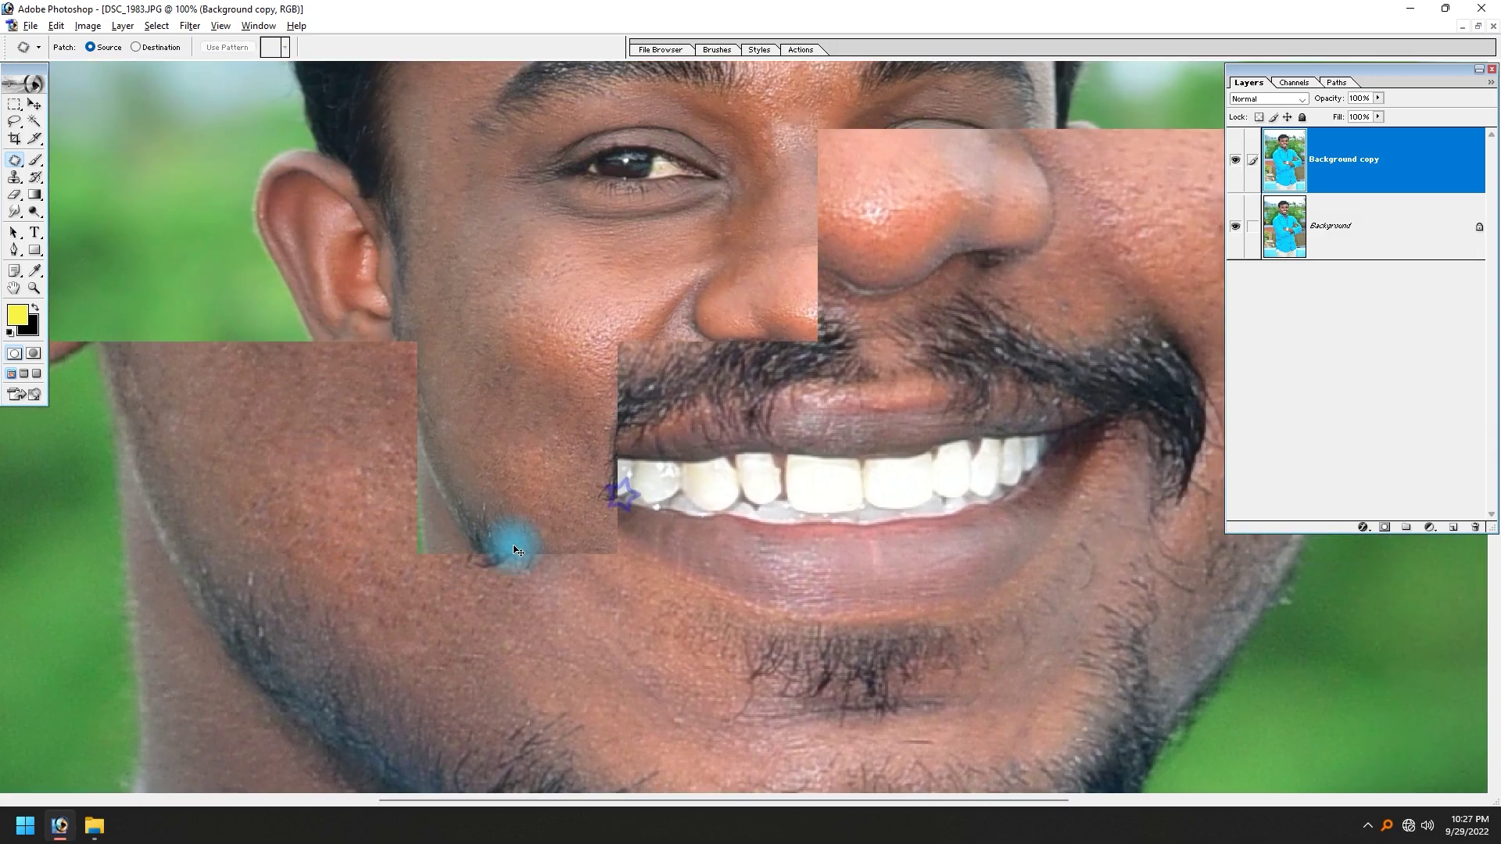
{"action": "key", "text": "ctrl+minus"}
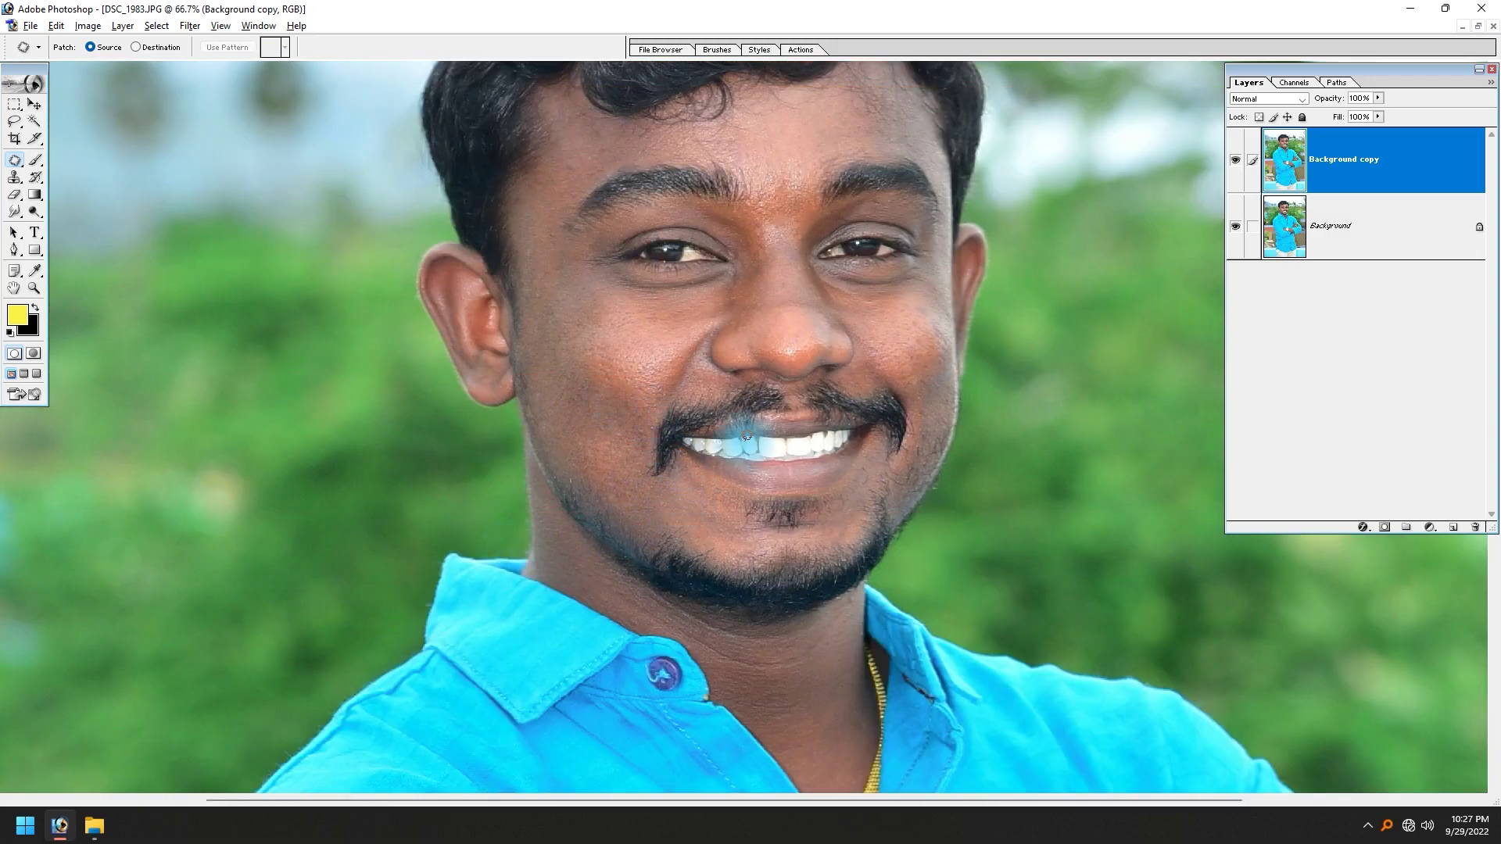
{"action": "mouse_move", "coordinate": [718, 315]}
{"action": "left_mouse_down"}
{"action": "mouse_move", "coordinate": [988, 496]}
{"action": "mouse_move", "coordinate": [720, 345]}
{"action": "left_mouse_up"}
{"action": "left_click_drag", "start_coordinate": [518, 473], "coordinate": [521, 400]}
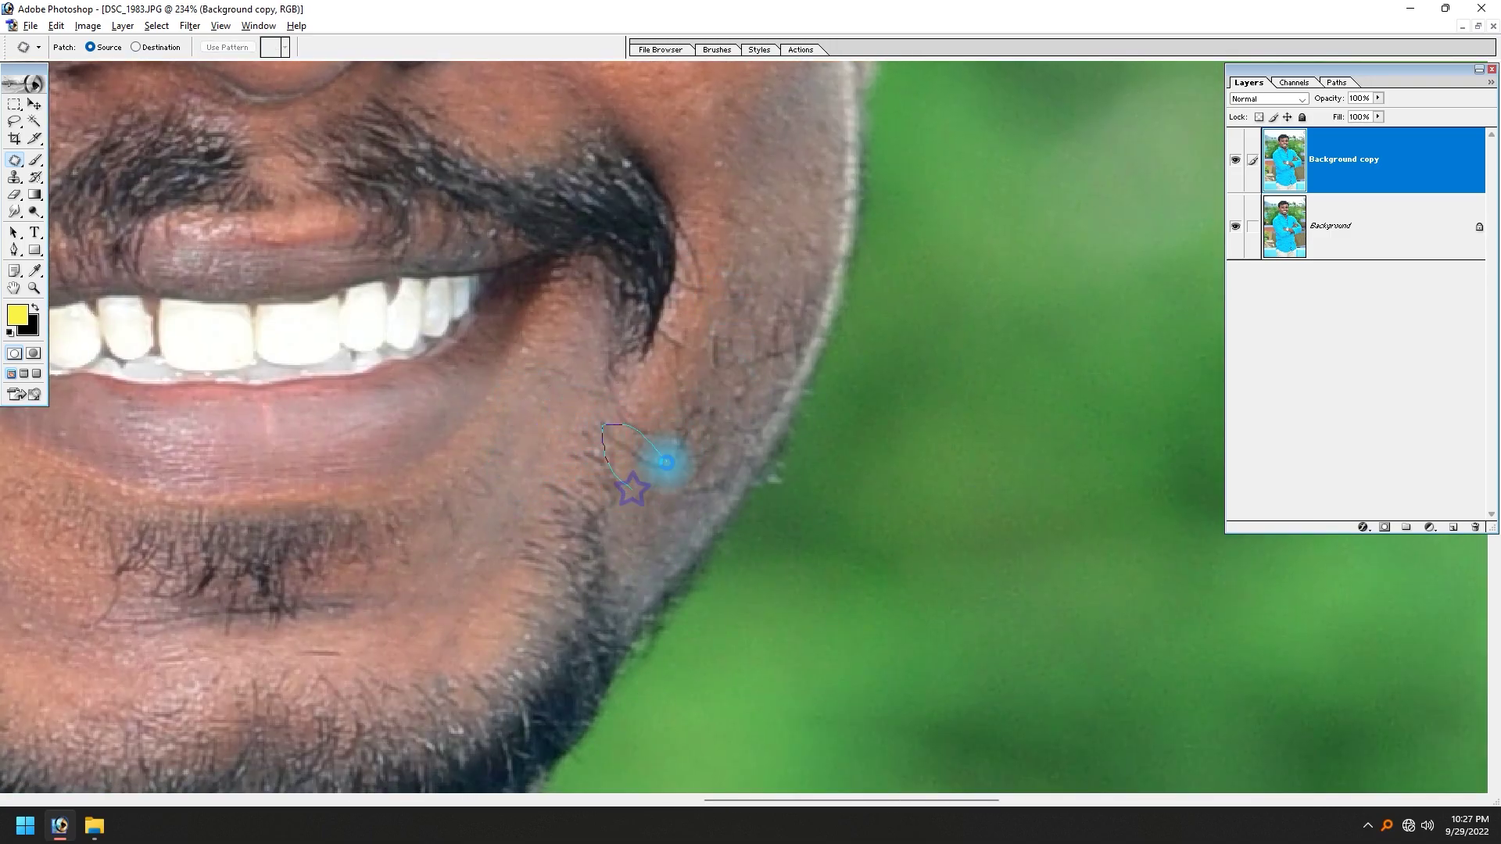
{"action": "left_click_drag", "start_coordinate": [680, 439], "coordinate": [636, 433]}
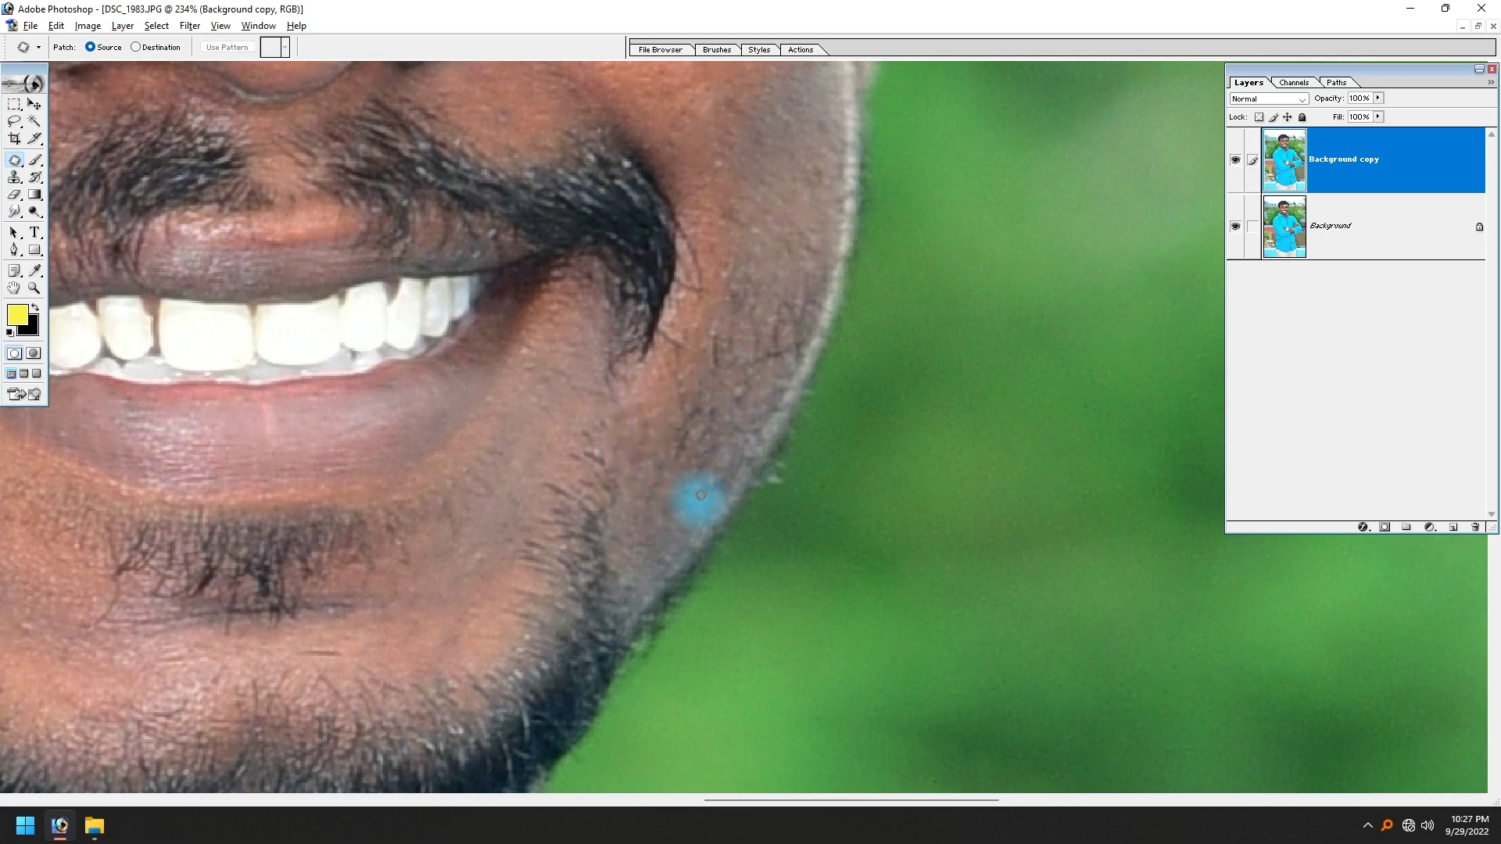
{"action": "left_click_drag", "start_coordinate": [680, 477], "coordinate": [682, 476]}
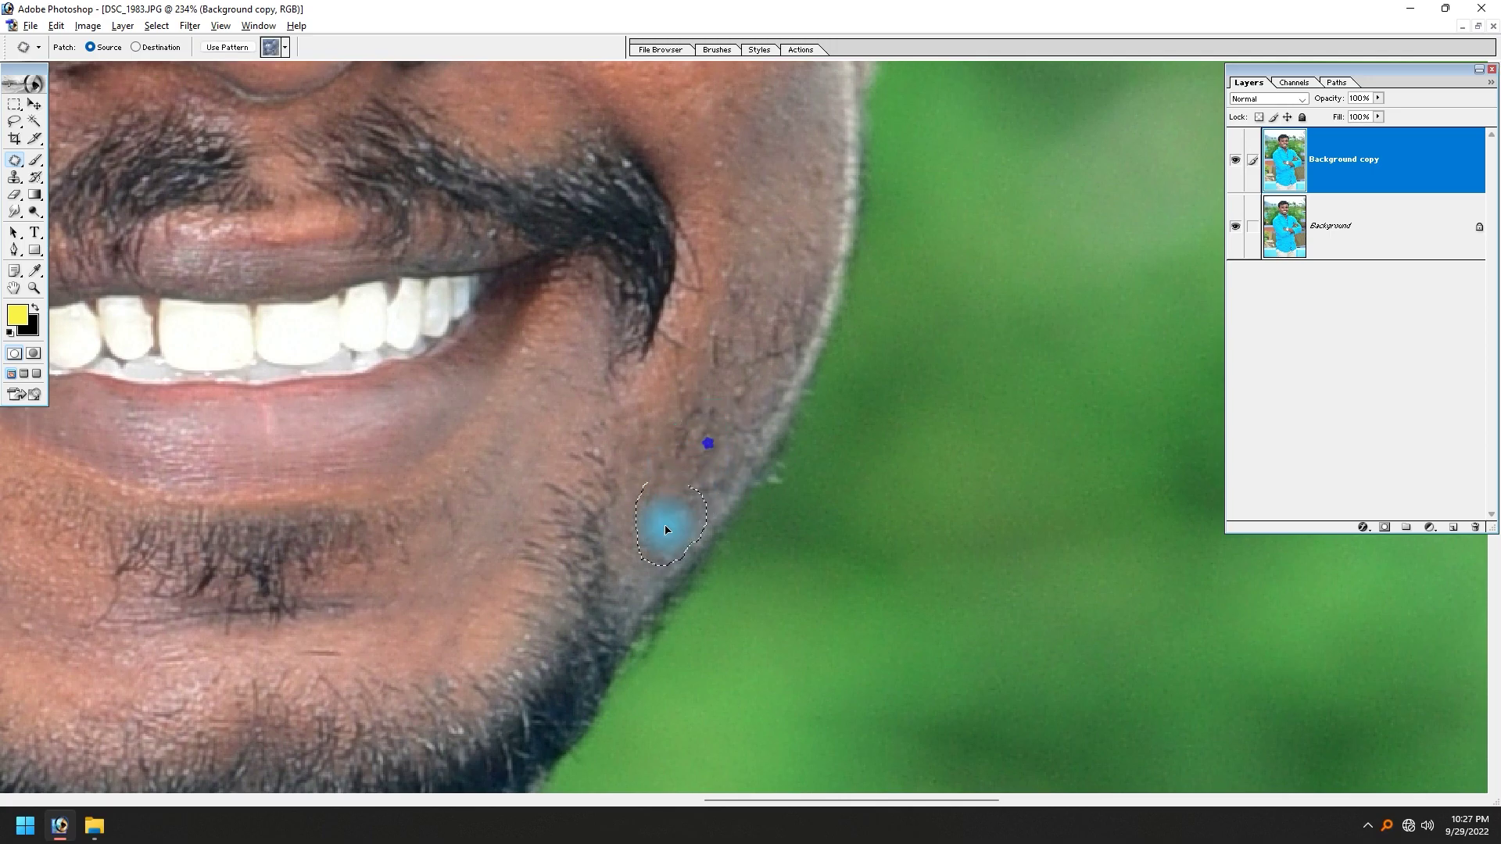
{"action": "mouse_move", "coordinate": [671, 429]}
{"action": "left_mouse_down"}
{"action": "mouse_move", "coordinate": [708, 395]}
{"action": "mouse_move", "coordinate": [649, 484]}
{"action": "mouse_move", "coordinate": [761, 461]}
{"action": "mouse_move", "coordinate": [748, 422]}
{"action": "left_mouse_up"}
Patch the last right-cheek spot and zoom out to the whole face.
{"action": "scroll", "coordinate": [646, 489], "scroll_direction": "up", "scroll_amount": 2}
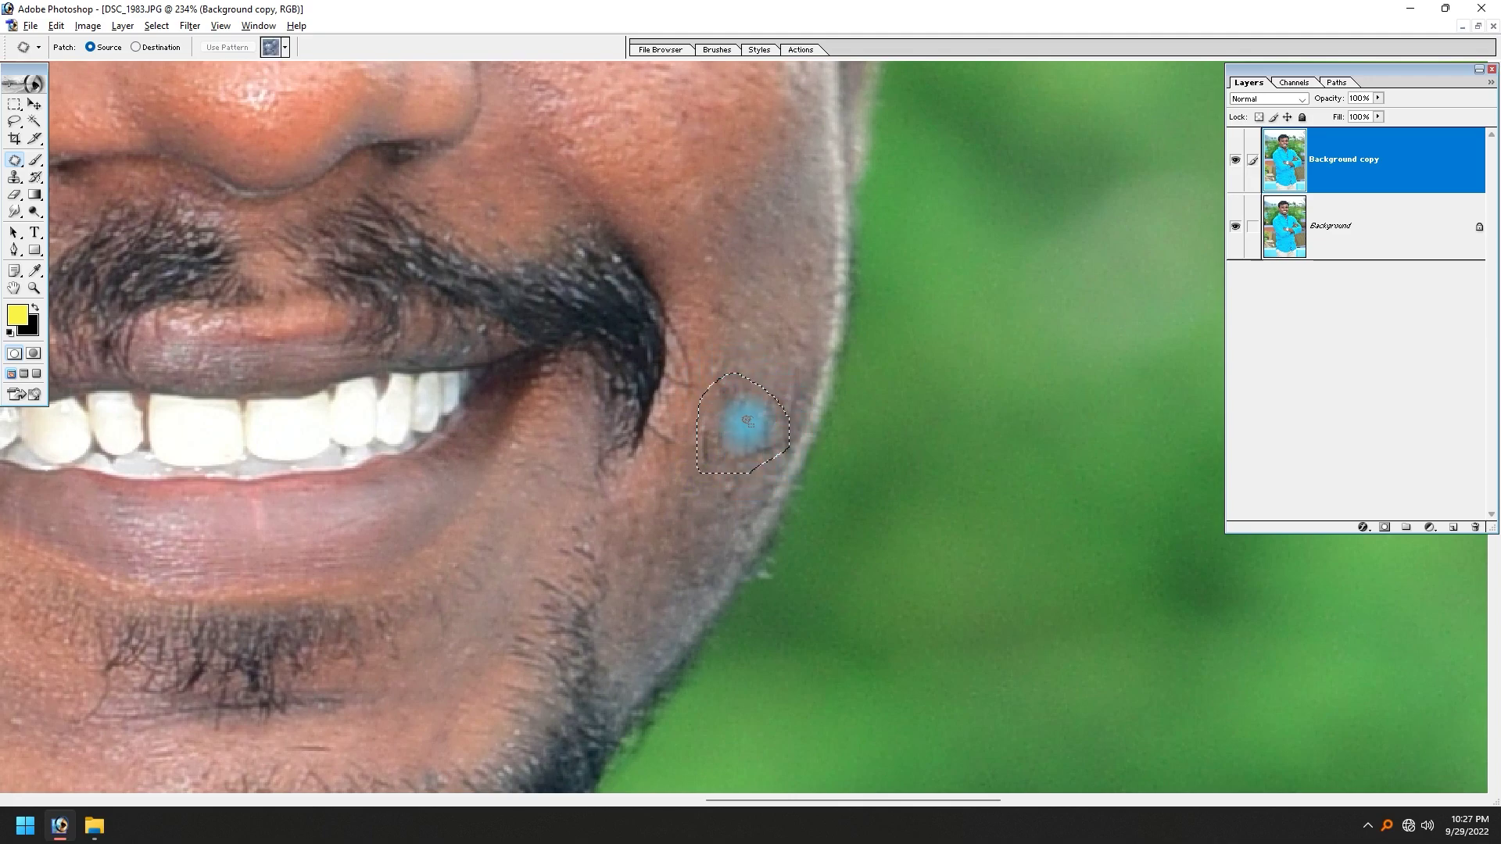
{"action": "mouse_move", "coordinate": [775, 281]}
{"action": "left_mouse_down"}
{"action": "mouse_move", "coordinate": [775, 470]}
{"action": "mouse_move", "coordinate": [787, 352]}
{"action": "mouse_move", "coordinate": [829, 275]}
{"action": "mouse_move", "coordinate": [782, 281]}
{"action": "mouse_move", "coordinate": [768, 307]}
{"action": "mouse_move", "coordinate": [740, 496]}
{"action": "left_mouse_up"}
{"action": "left_click_drag", "start_coordinate": [749, 402], "coordinate": [789, 412]}
{"action": "key", "text": "ctrl+minus"}
{"action": "key", "text": "ctrl+minus"}
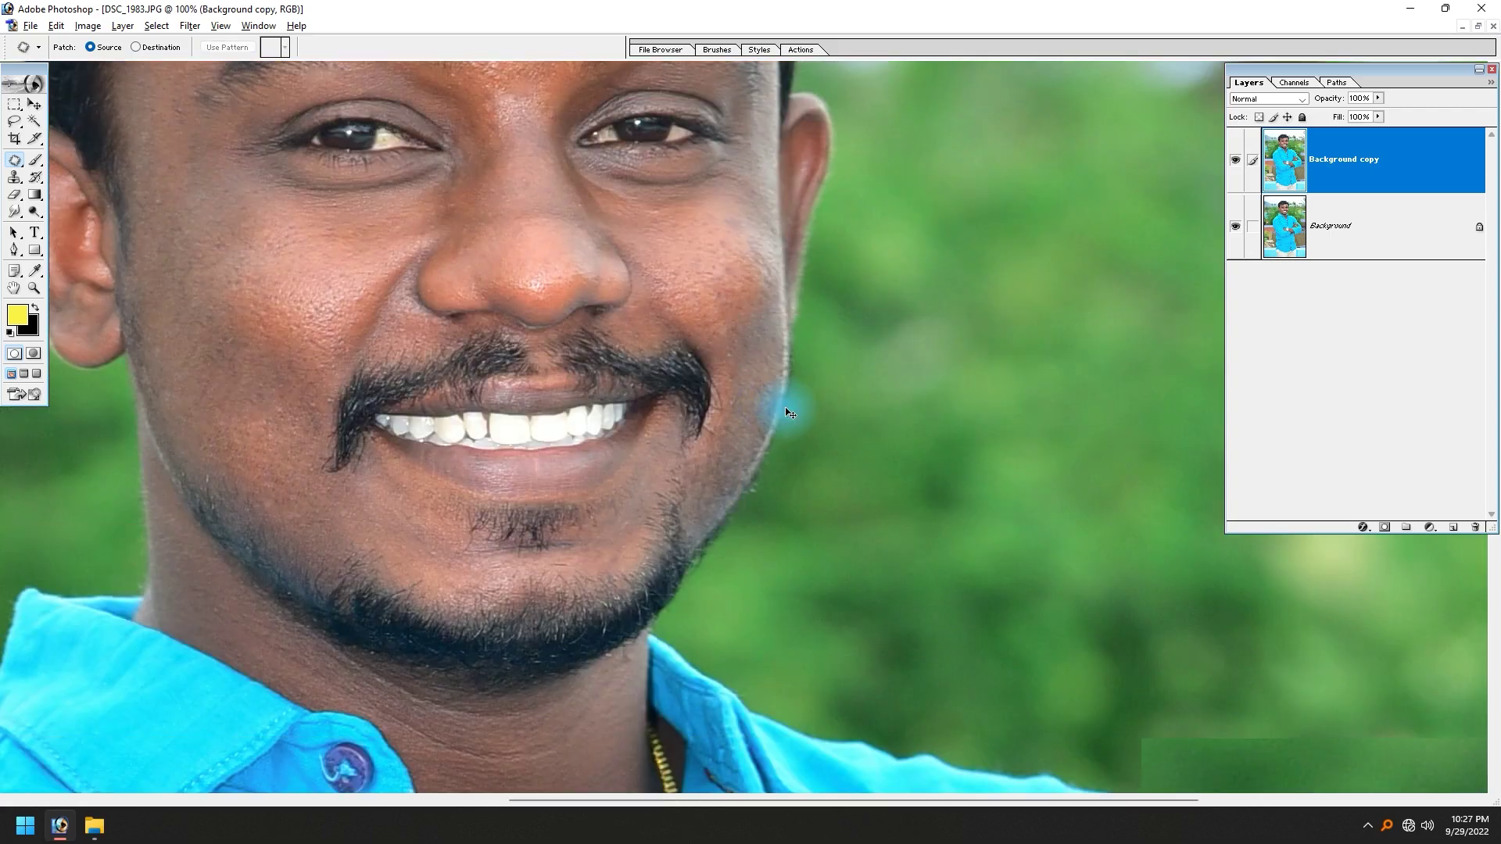
{"action": "key", "text": "ctrl+minus"}
{"action": "left_click_drag", "start_coordinate": [642, 312], "coordinate": [681, 351]}
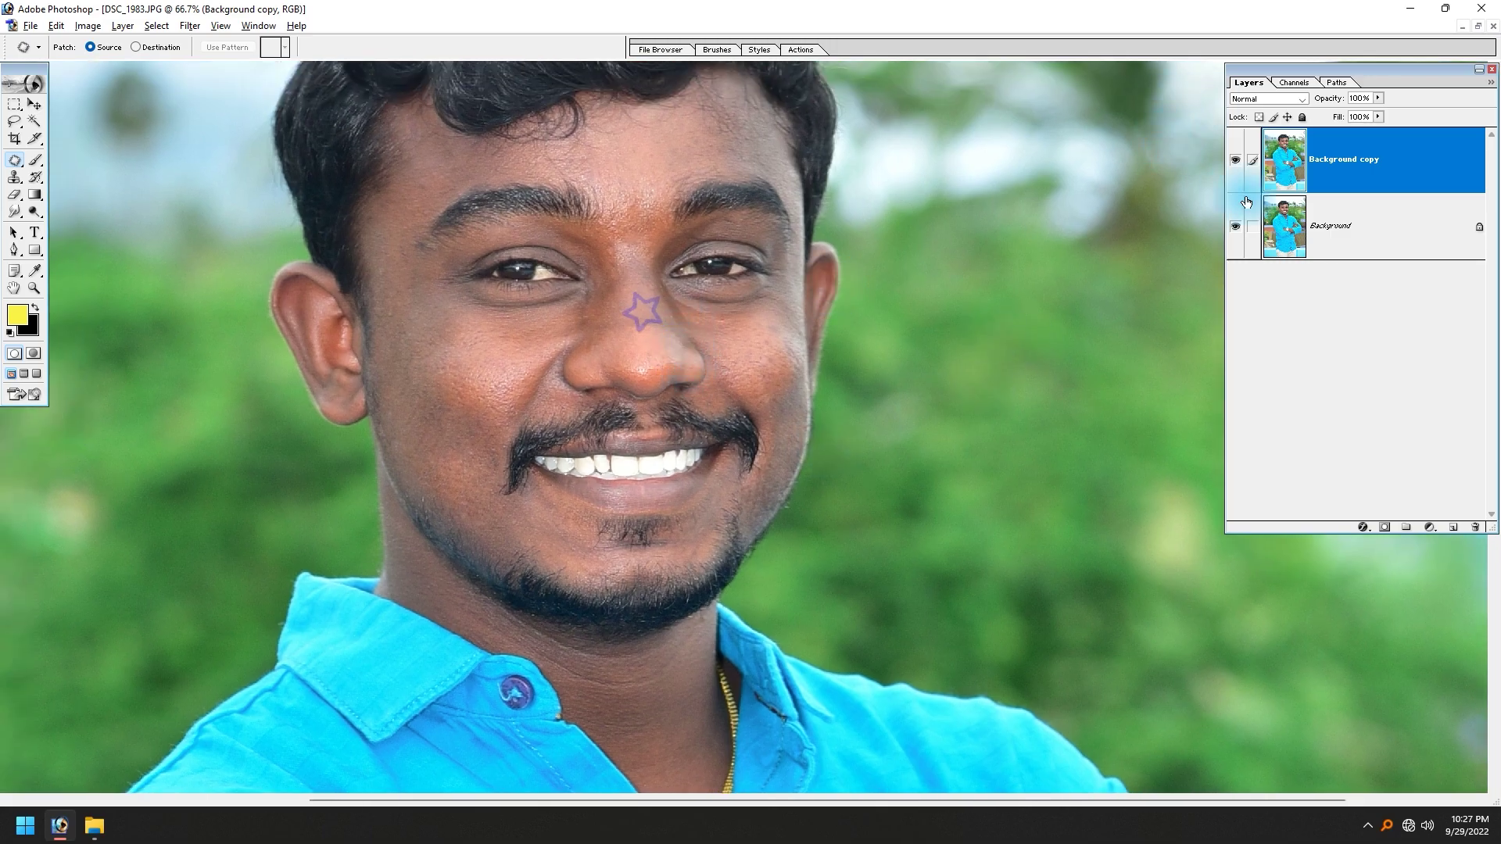
Toggle the Background copy off and on to compare, then show the Actions palette.
{"action": "left_click", "coordinate": [1235, 161]}
{"action": "left_click", "coordinate": [1240, 164]}
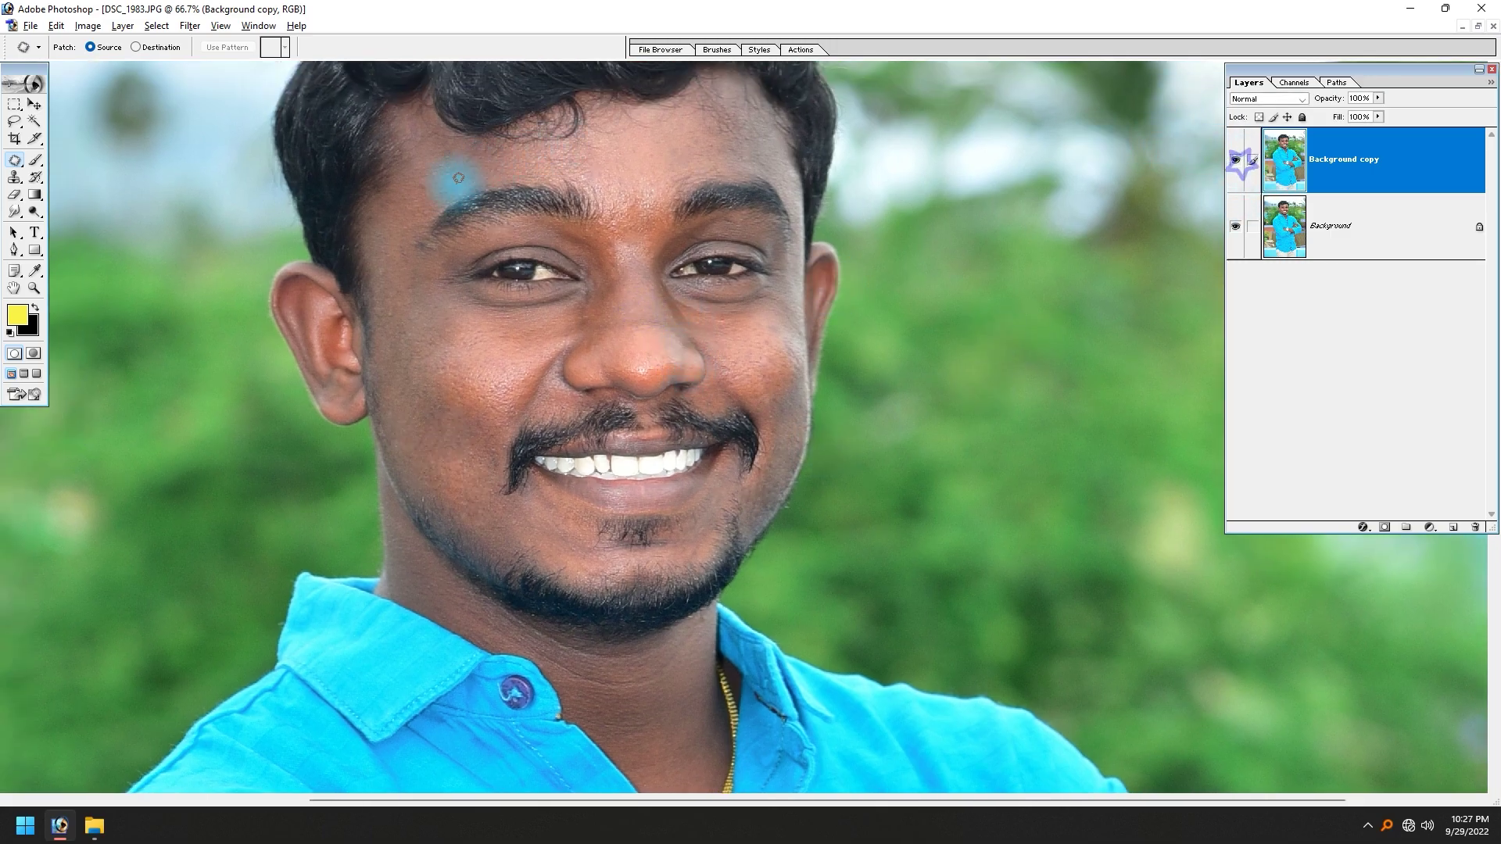
{"action": "left_click", "coordinate": [436, 162]}
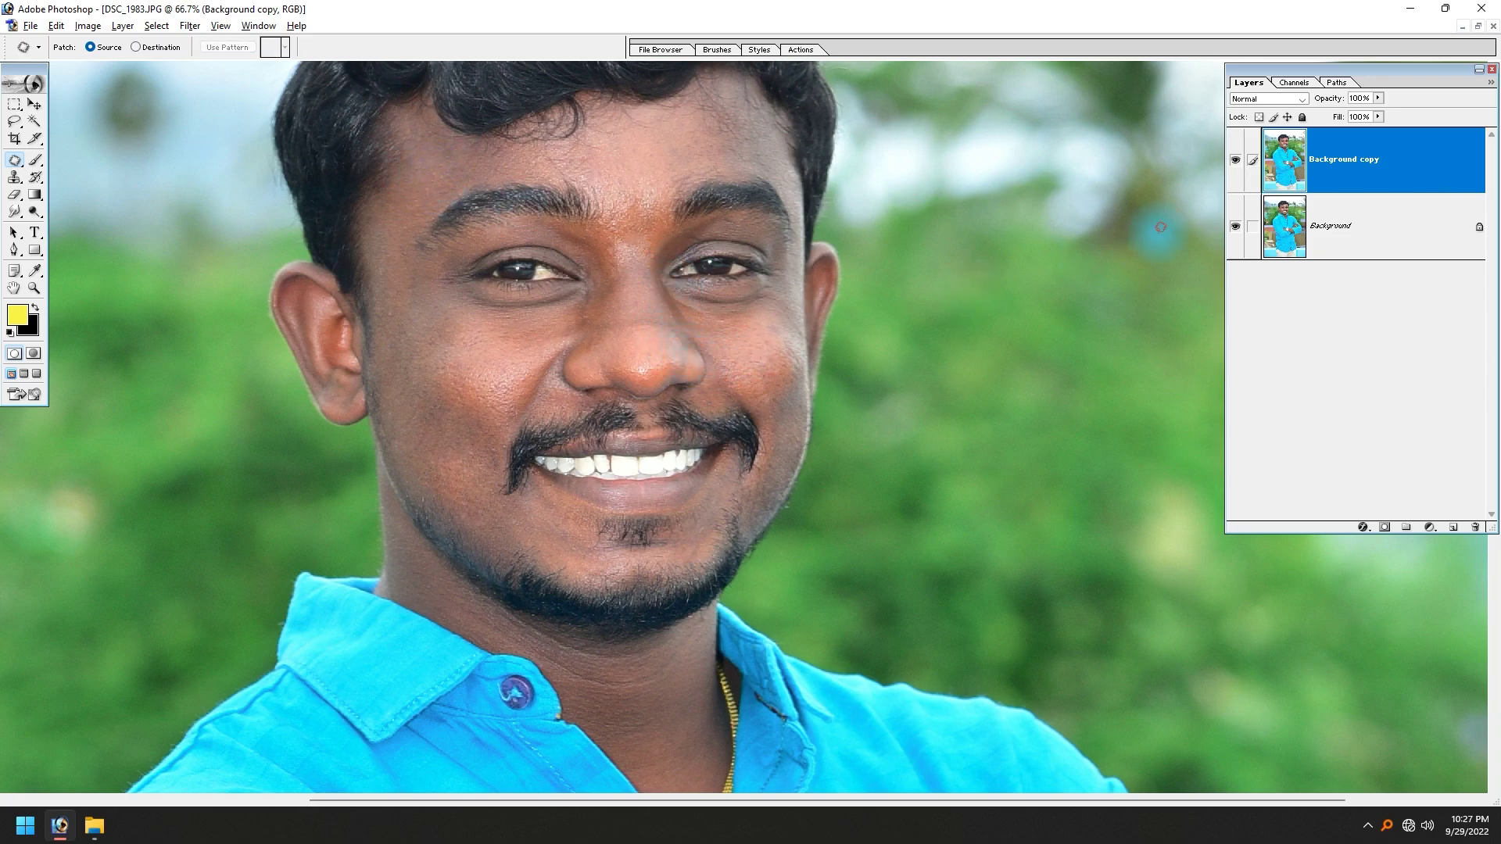
{"action": "left_click", "coordinate": [799, 50]}
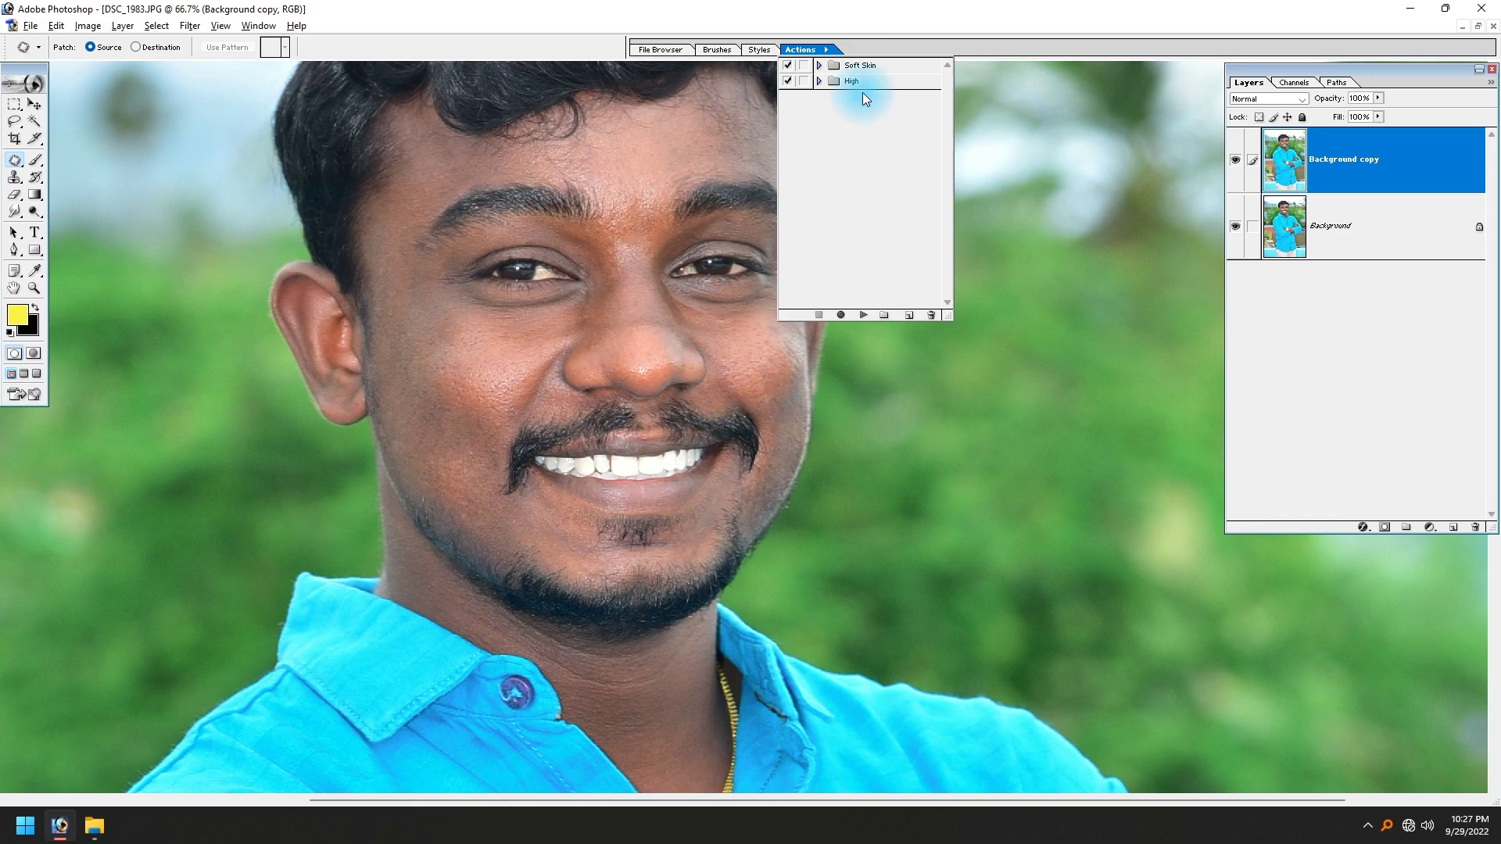
Play the Skin Smooth action from the Soft Skin set, adding a masked Background copy 2 layer.
{"action": "left_click", "coordinate": [819, 63]}
{"action": "left_click", "coordinate": [820, 65]}
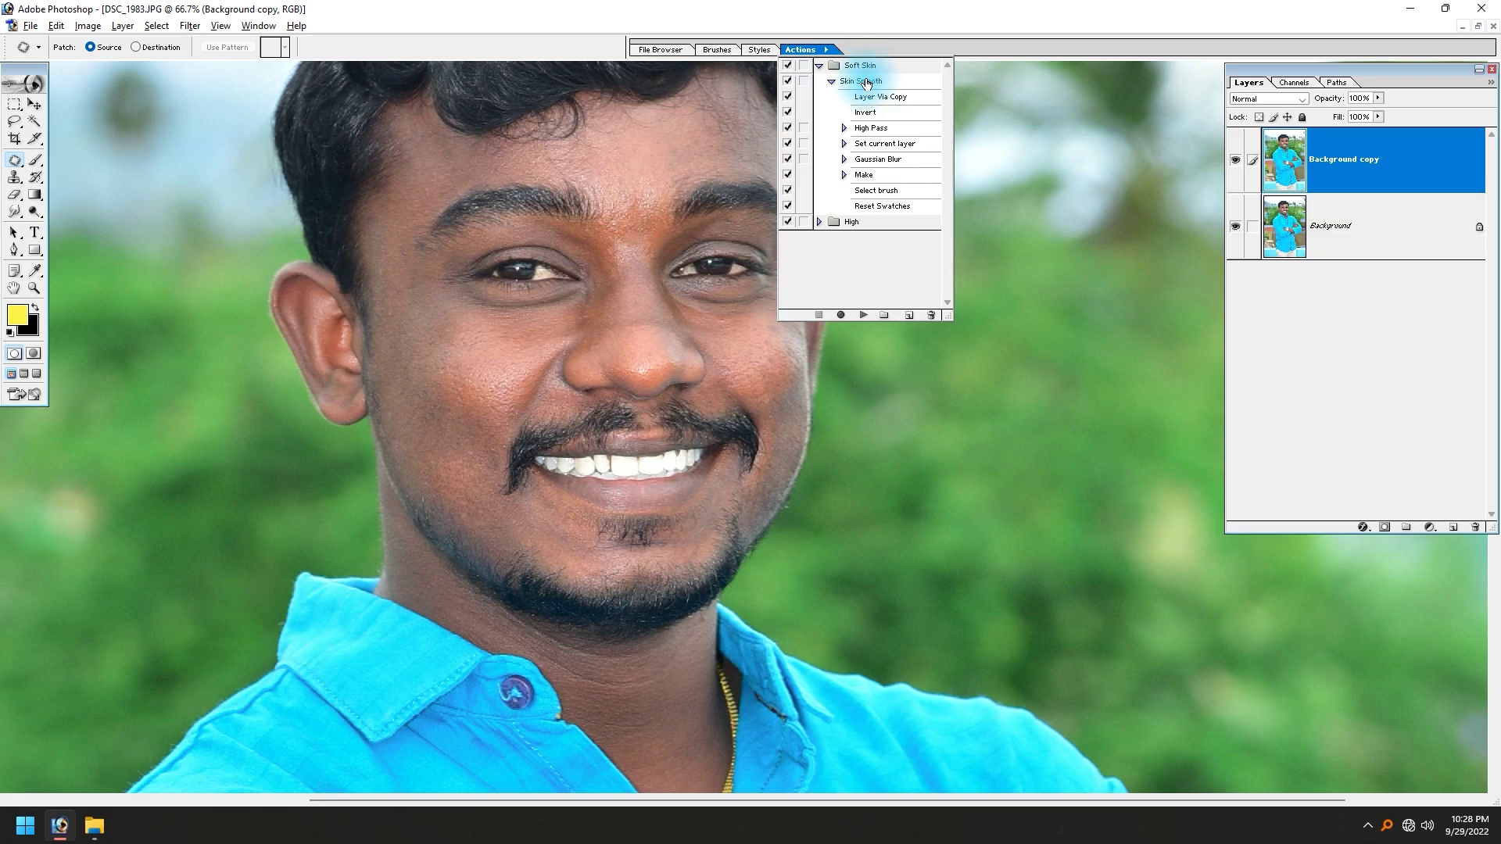
{"action": "left_click", "coordinate": [866, 81]}
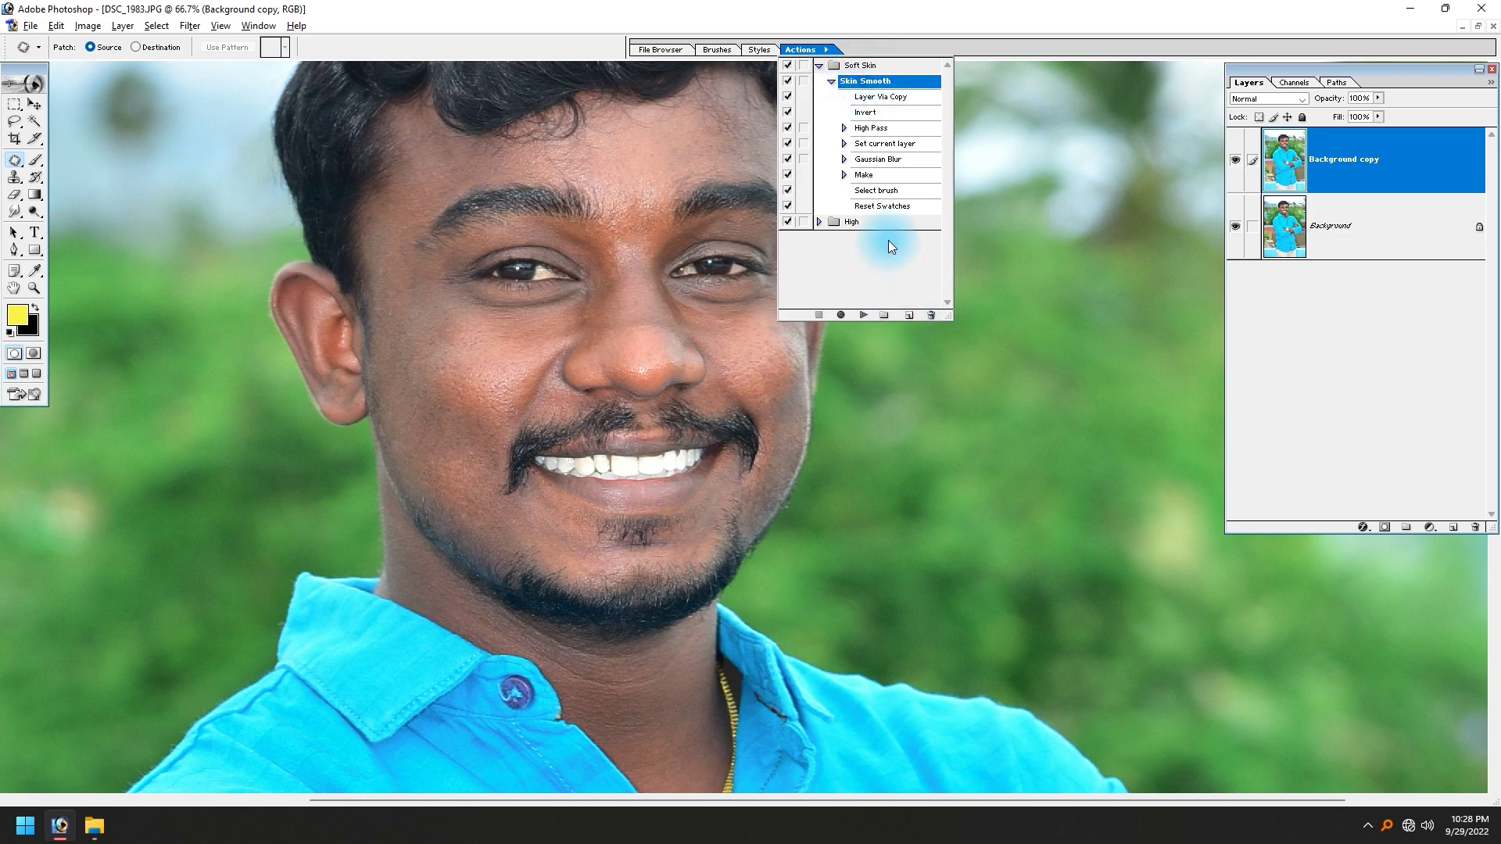
{"action": "left_click", "coordinate": [865, 315]}
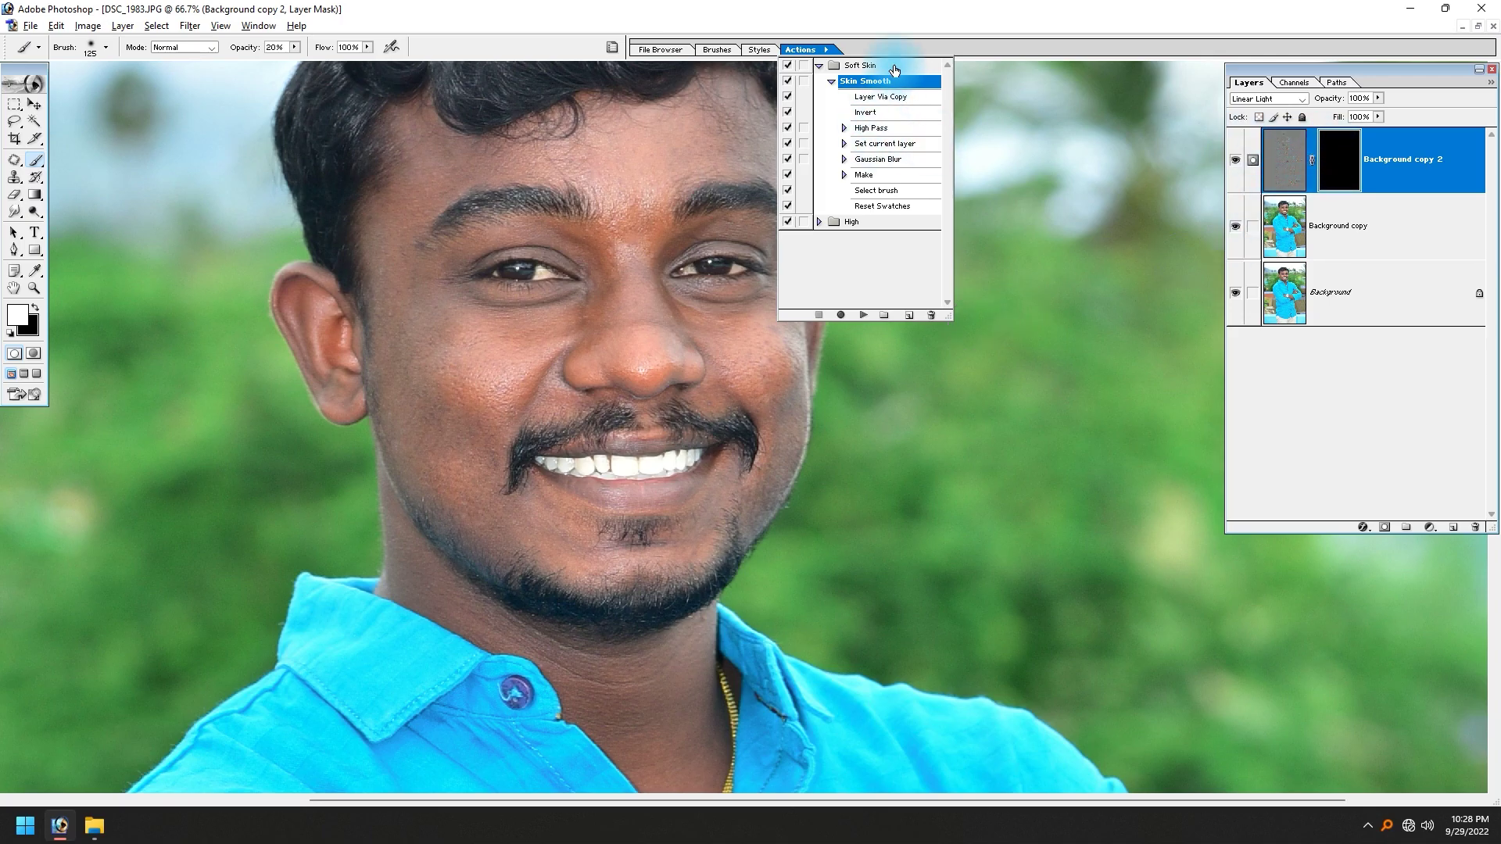
{"action": "left_click", "coordinate": [821, 67]}
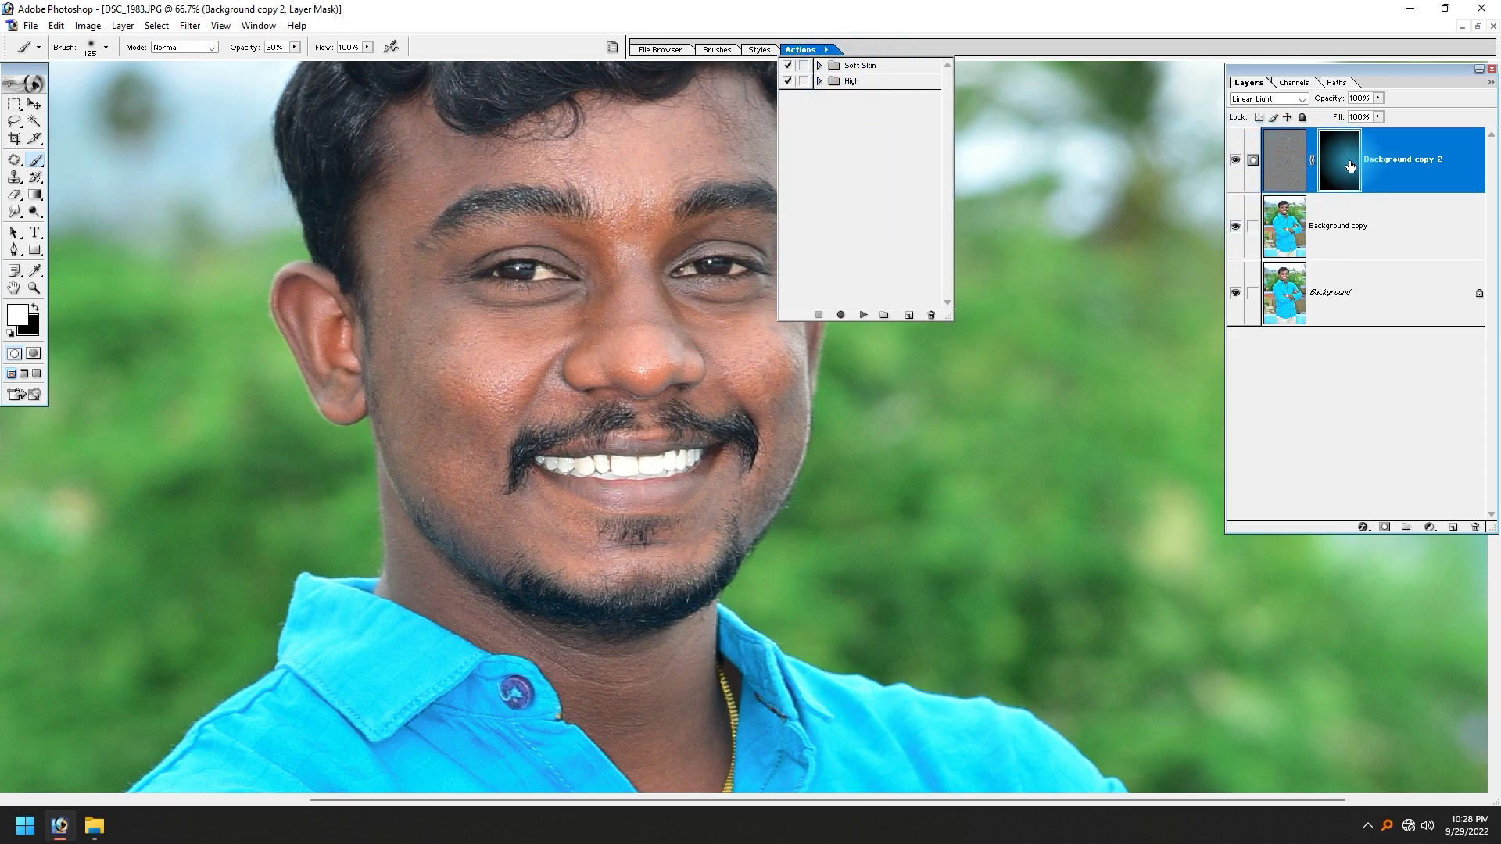
Invert the smoothing layer mask to black and choose a soft round brush.
{"action": "key", "text": "ctrl+i"}
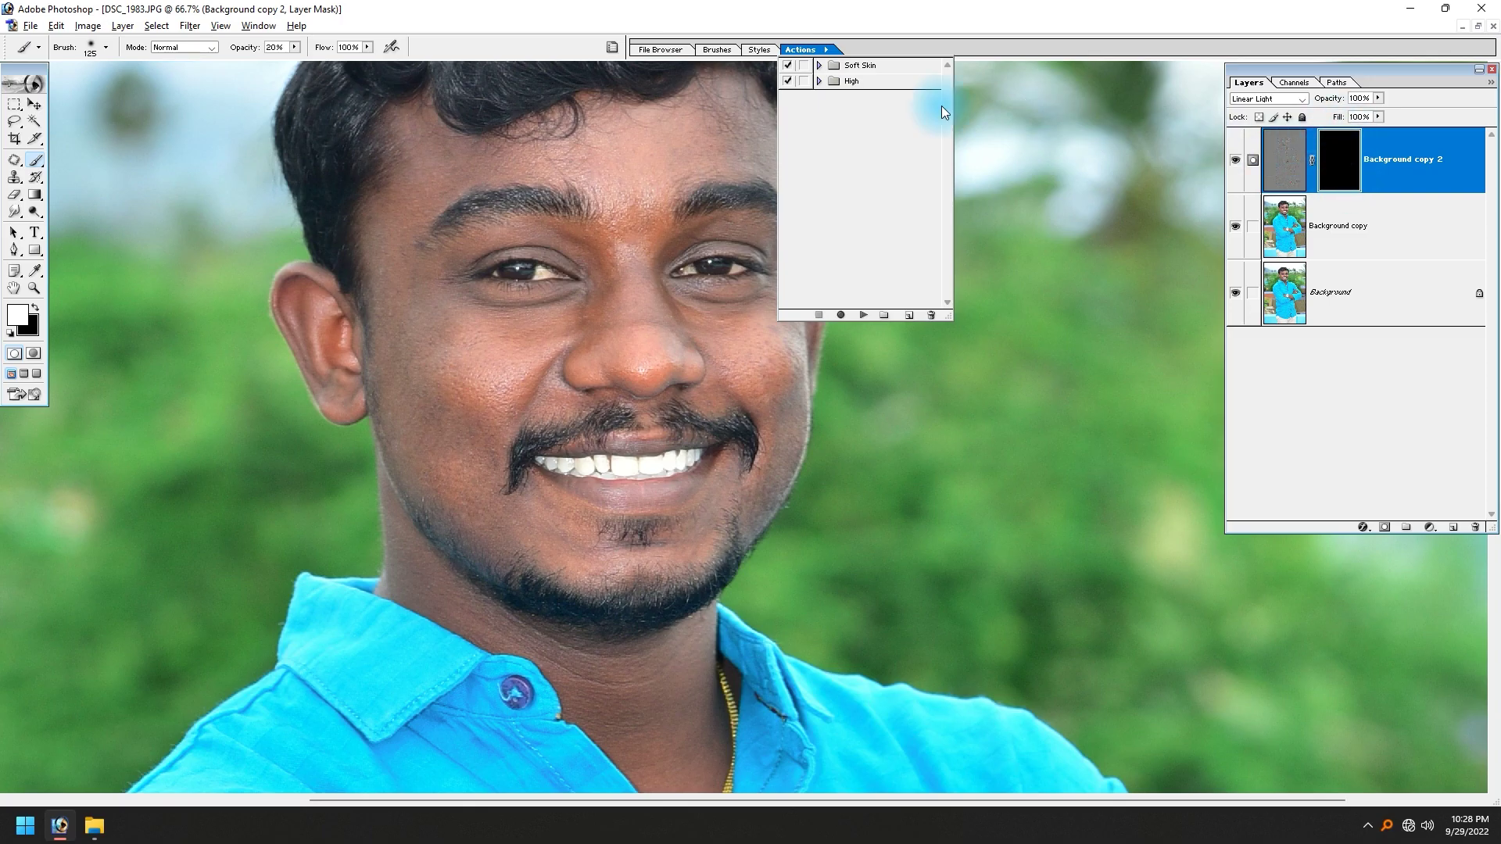
{"action": "left_click", "coordinate": [821, 50]}
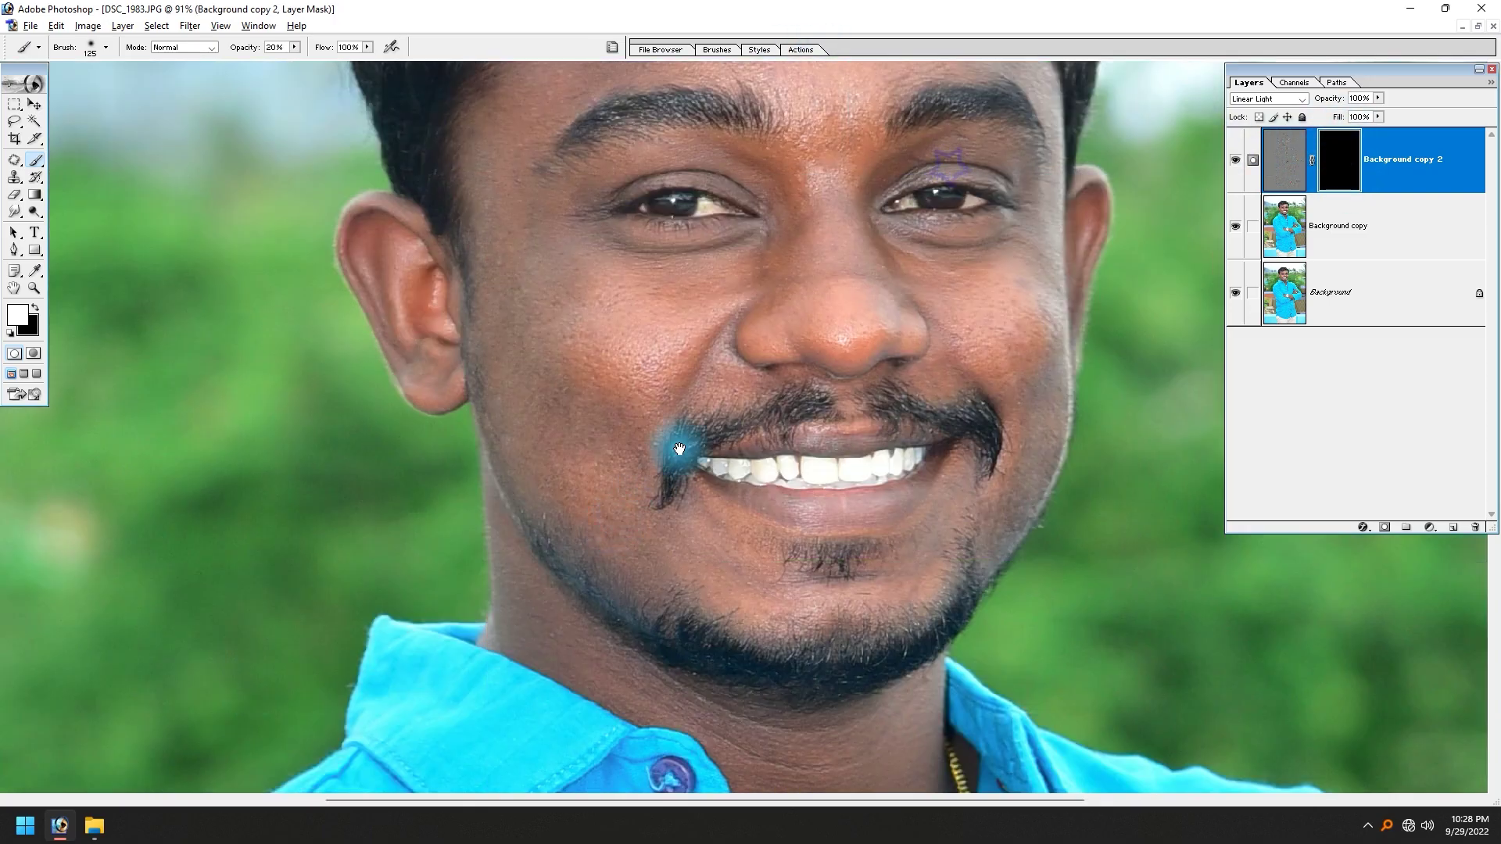
{"action": "left_click", "coordinate": [670, 445]}
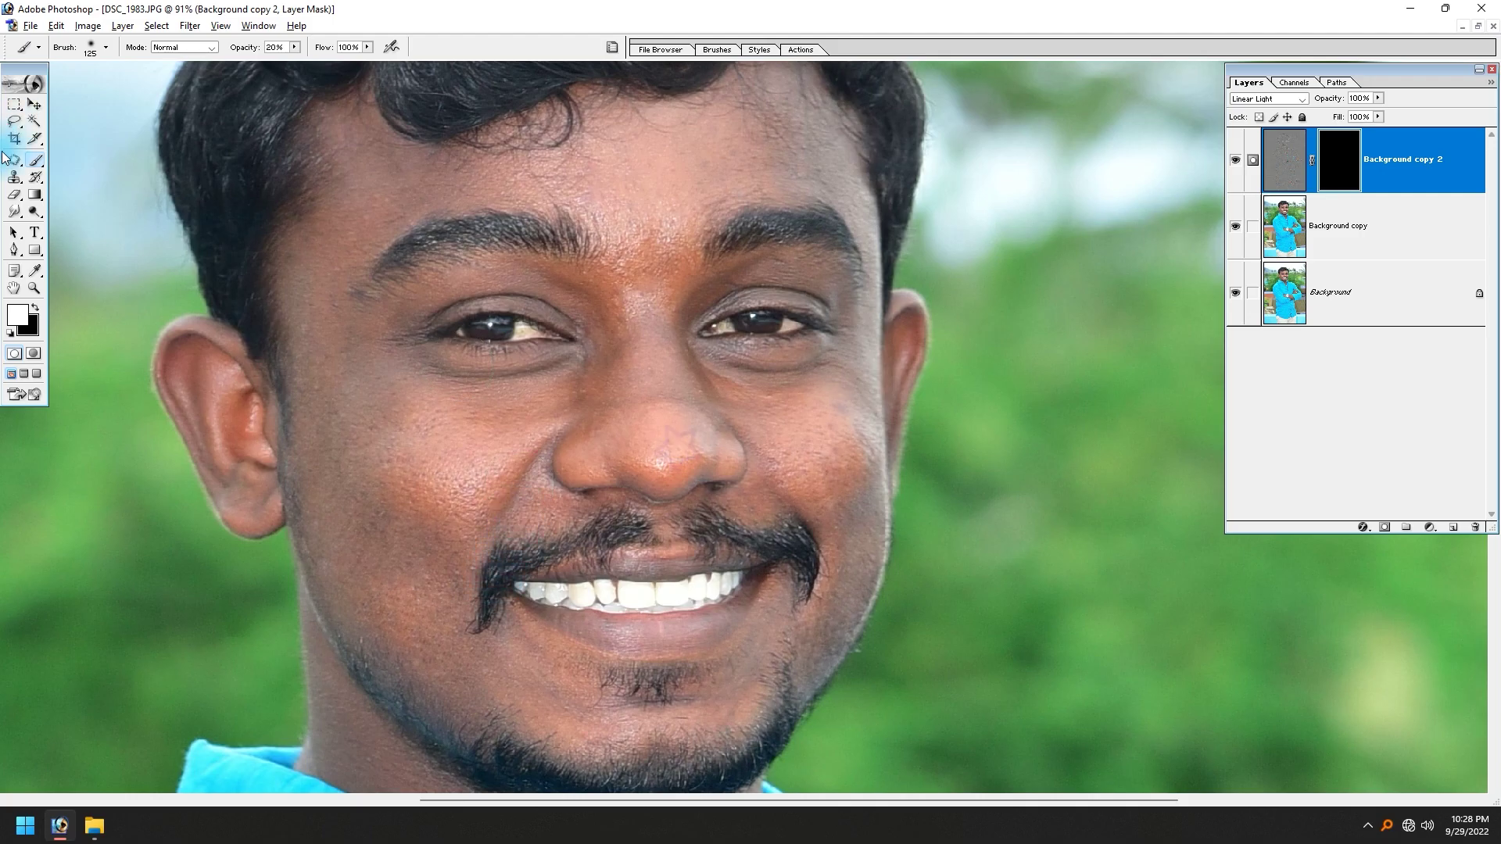
{"action": "left_click", "coordinate": [36, 159]}
{"action": "left_click", "coordinate": [83, 162]}
{"action": "left_click", "coordinate": [90, 45]}
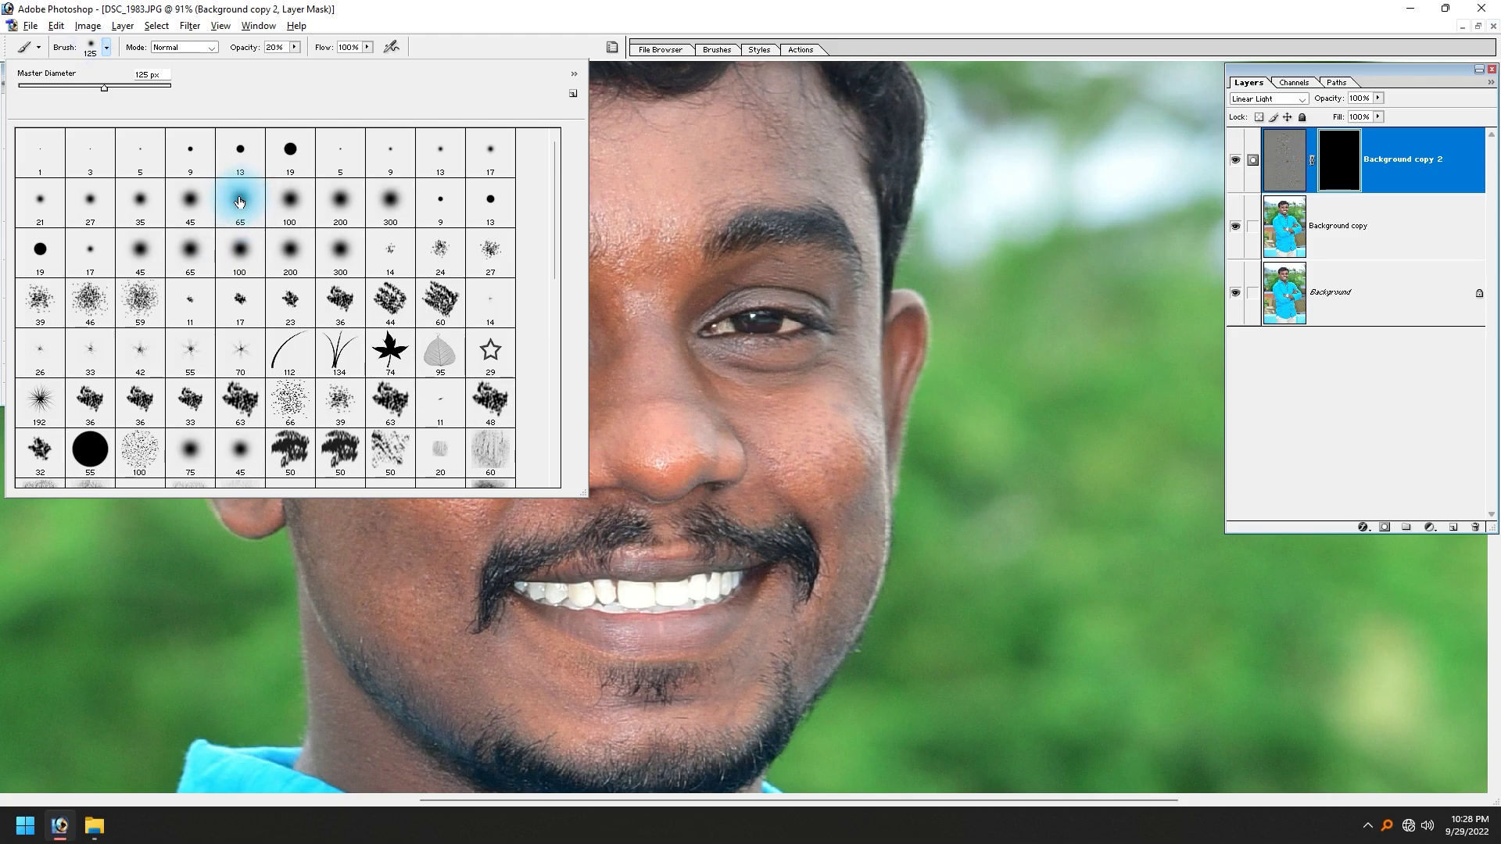
{"action": "left_click", "coordinate": [240, 202]}
{"action": "key", "text": "Return"}
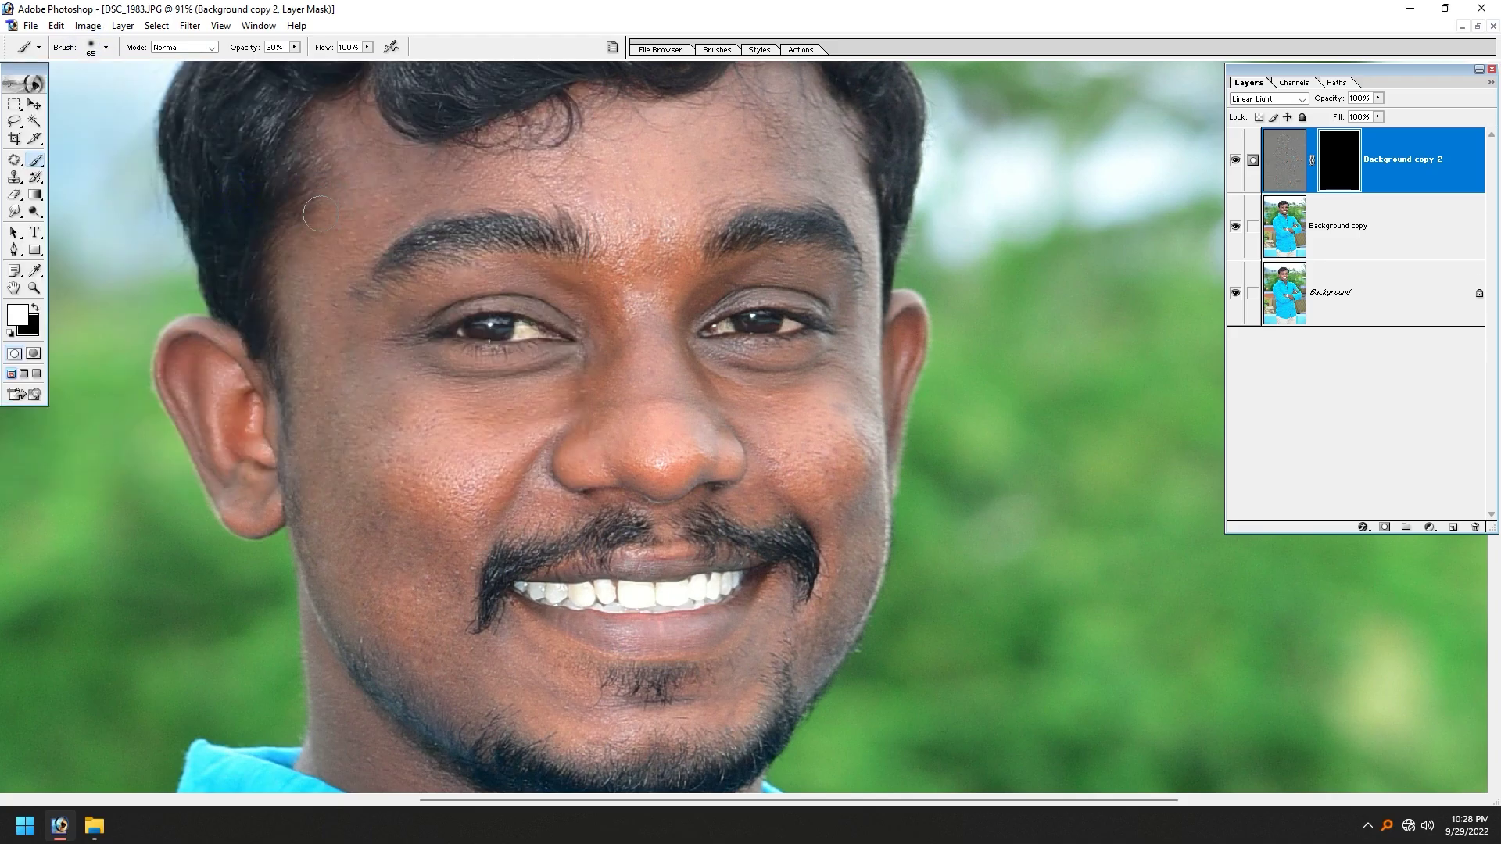
Set brush opacity to 20%, reset default colours, and toggle between the Background copy 2 mask and image.
{"action": "left_click", "coordinate": [274, 47]}
{"action": "left_click", "coordinate": [1339, 154]}
{"action": "left_click", "coordinate": [1336, 159]}
{"action": "left_click", "coordinate": [1298, 160]}
{"action": "left_click", "coordinate": [1341, 149]}
{"action": "left_click", "coordinate": [1341, 161]}
{"action": "left_click", "coordinate": [1285, 159]}
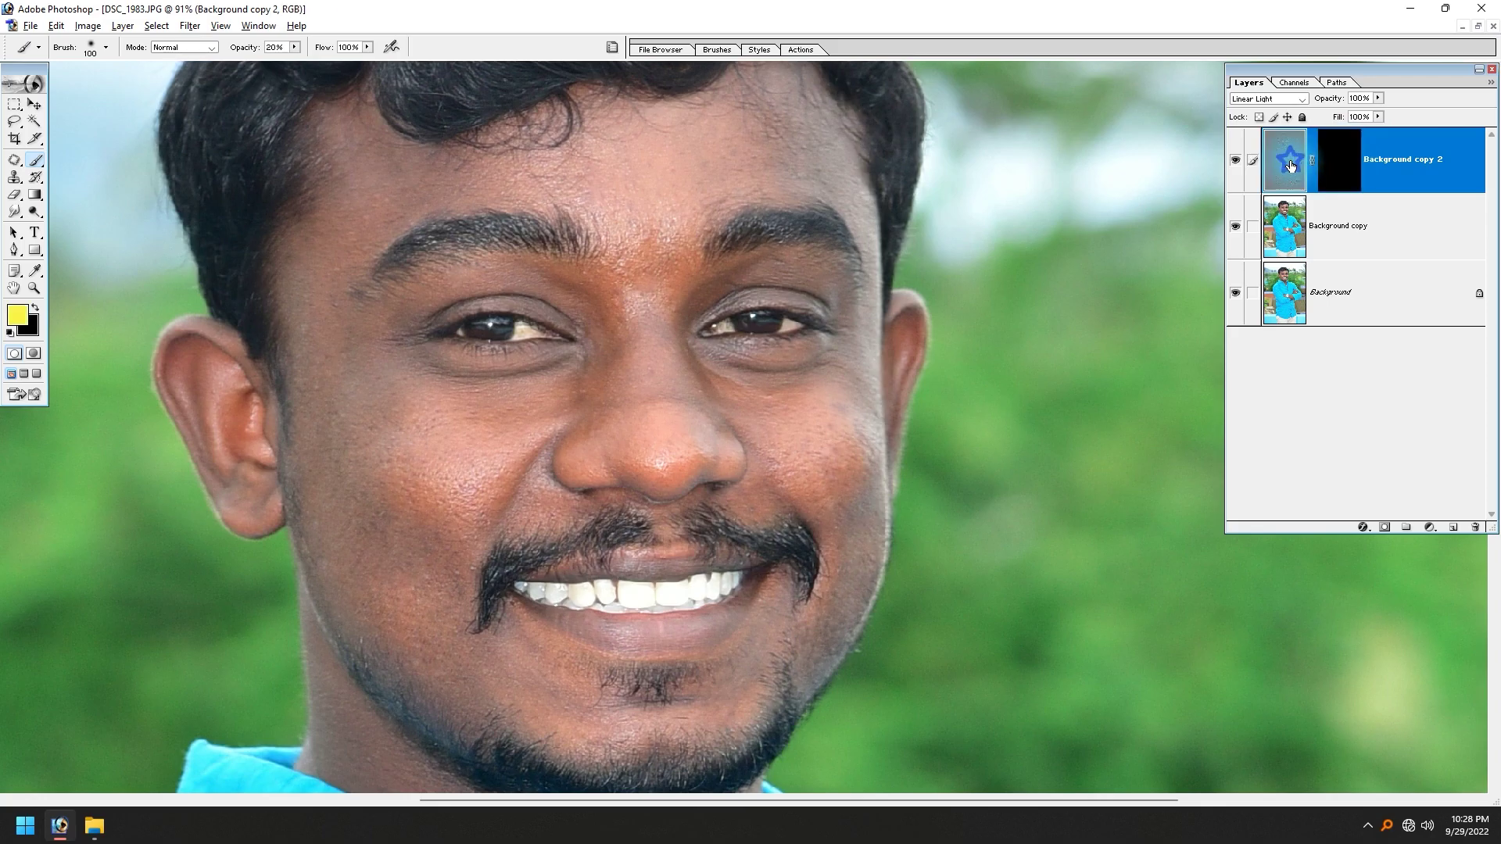
{"action": "left_click", "coordinate": [20, 327]}
{"action": "left_click", "coordinate": [1337, 155]}
{"action": "key", "text": "d"}
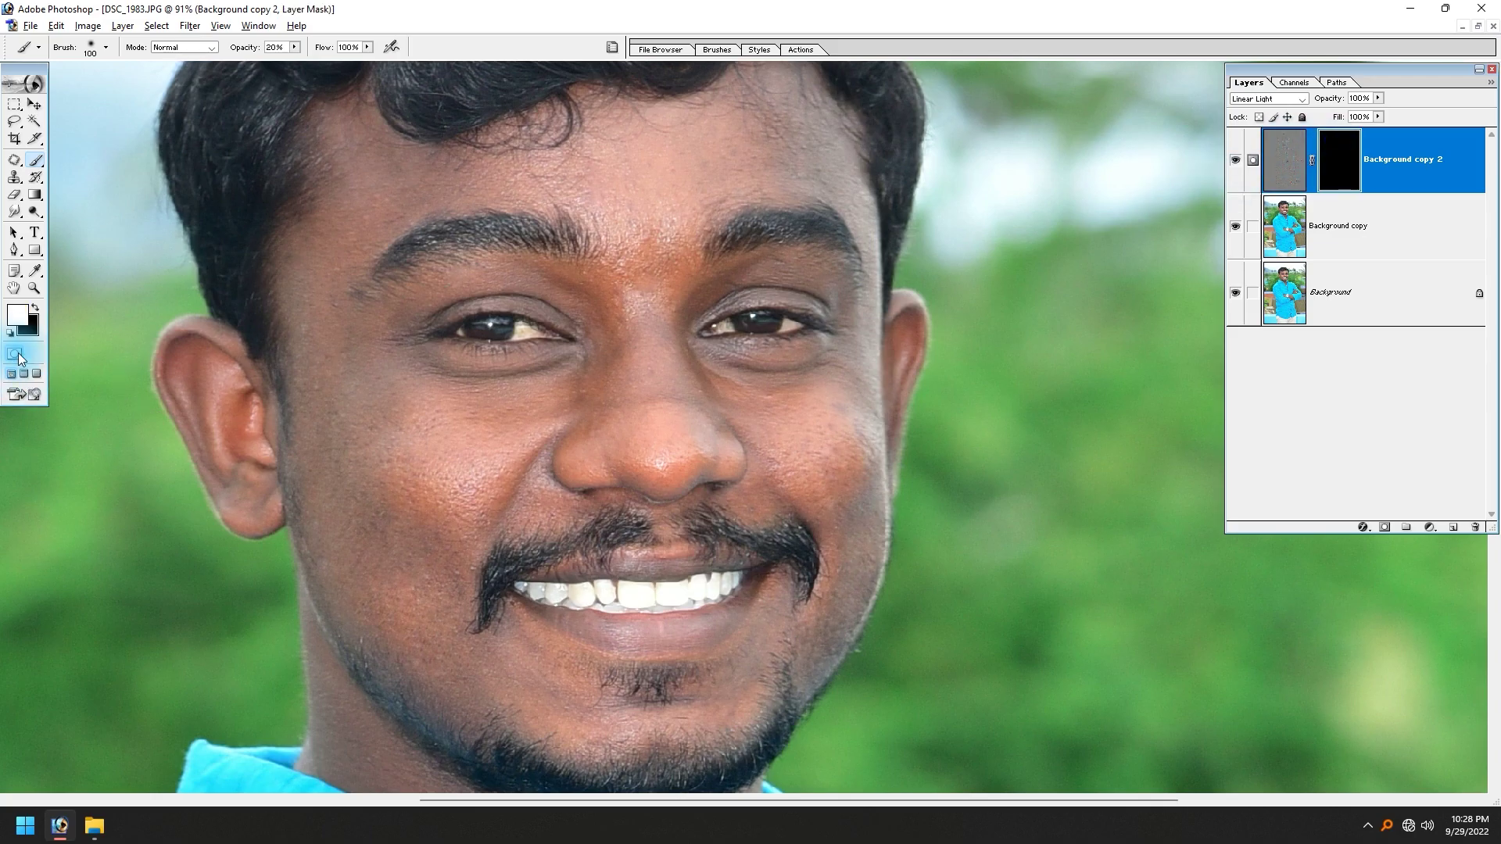
{"action": "left_click", "coordinate": [1284, 160]}
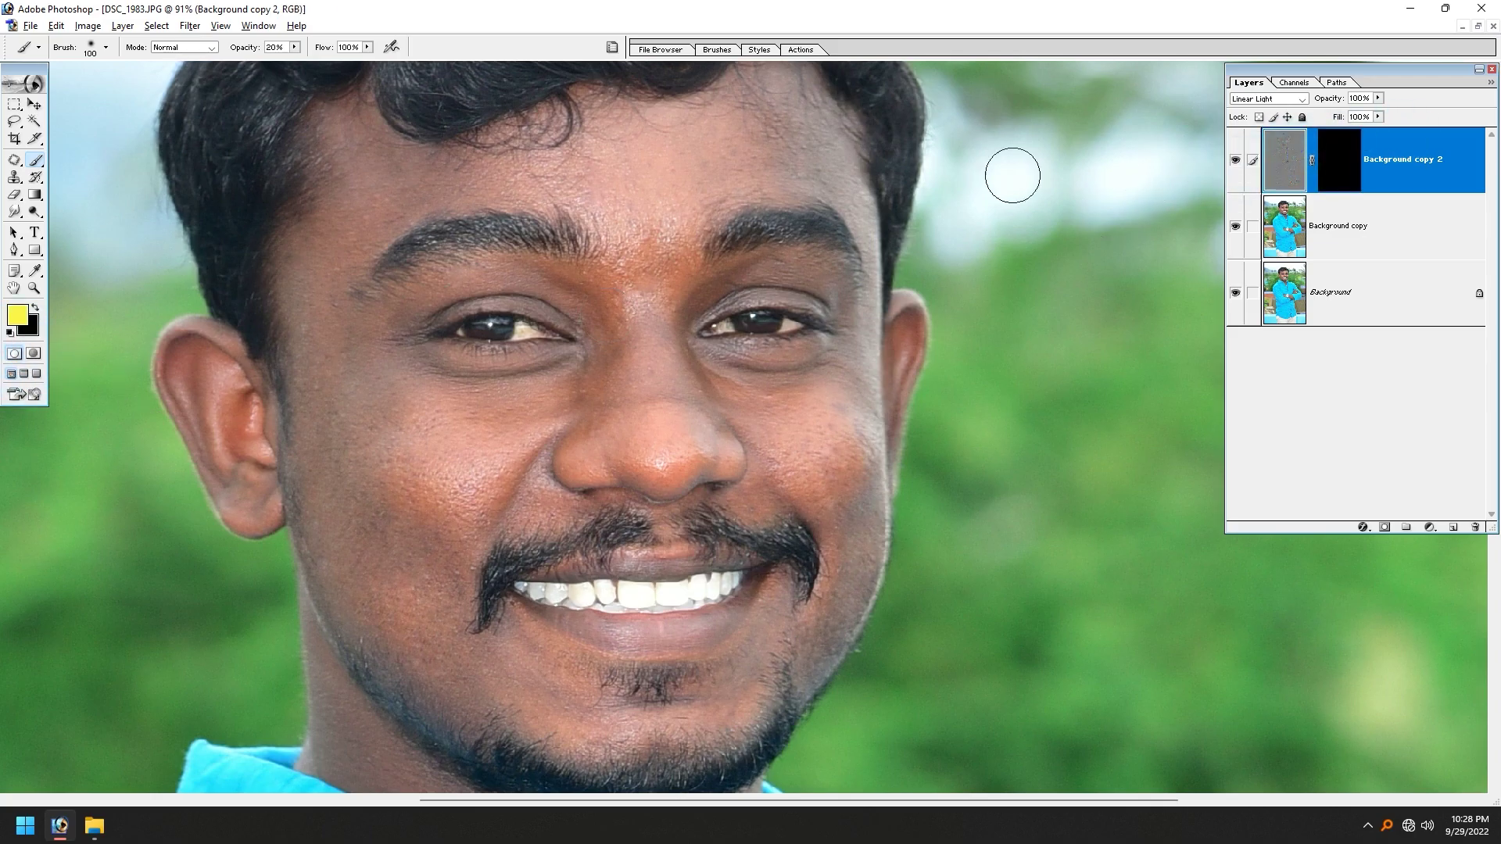
Target Background copy 2's layer mask and reset the colour swatches to white and black.
{"action": "left_click", "coordinate": [29, 326]}
{"action": "left_click", "coordinate": [520, 593]}
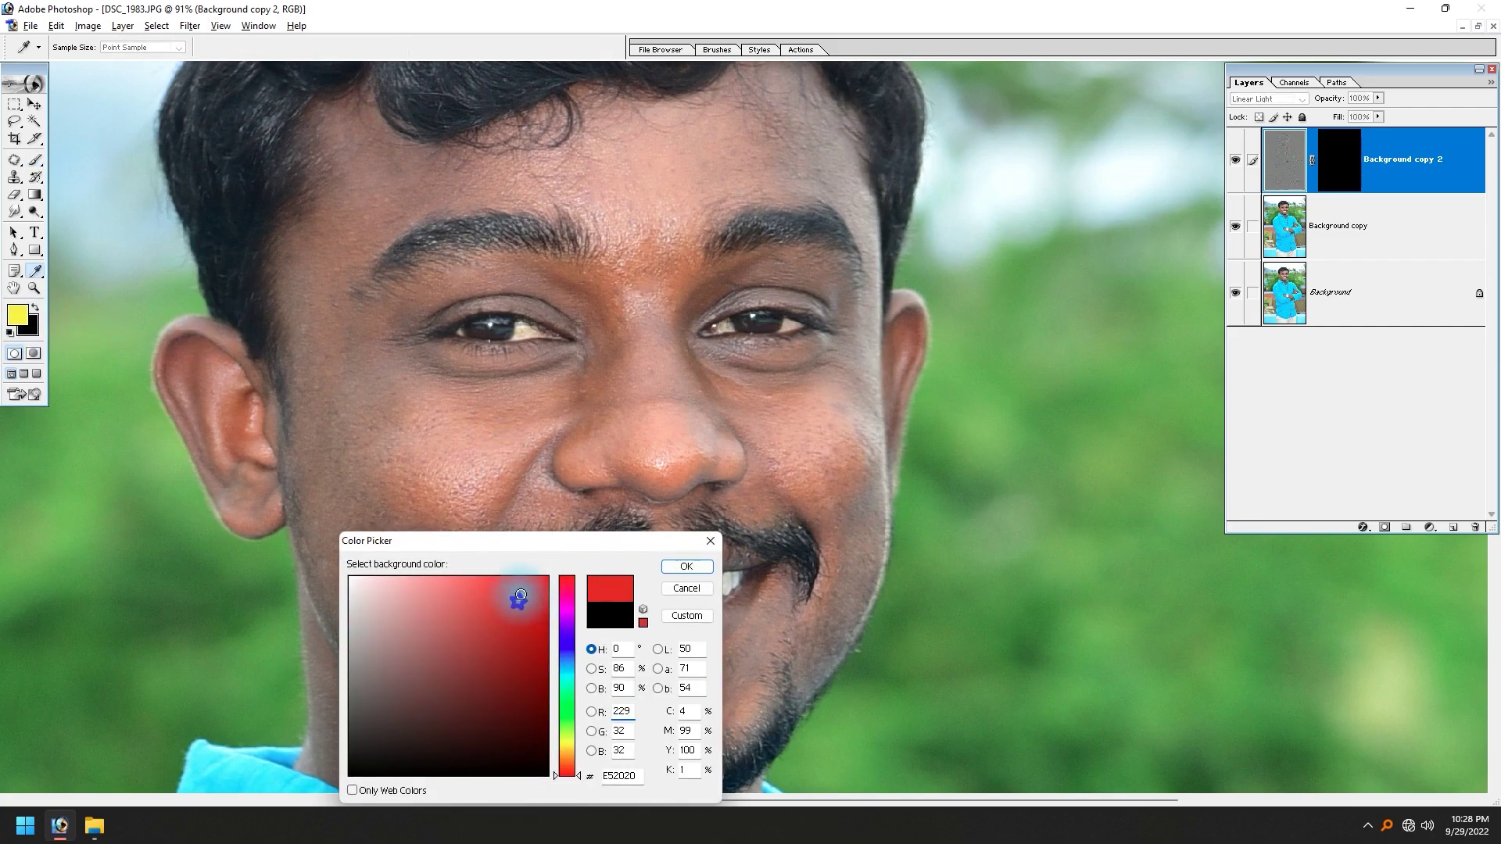
{"action": "left_click", "coordinate": [686, 563]}
{"action": "left_click", "coordinate": [1340, 166]}
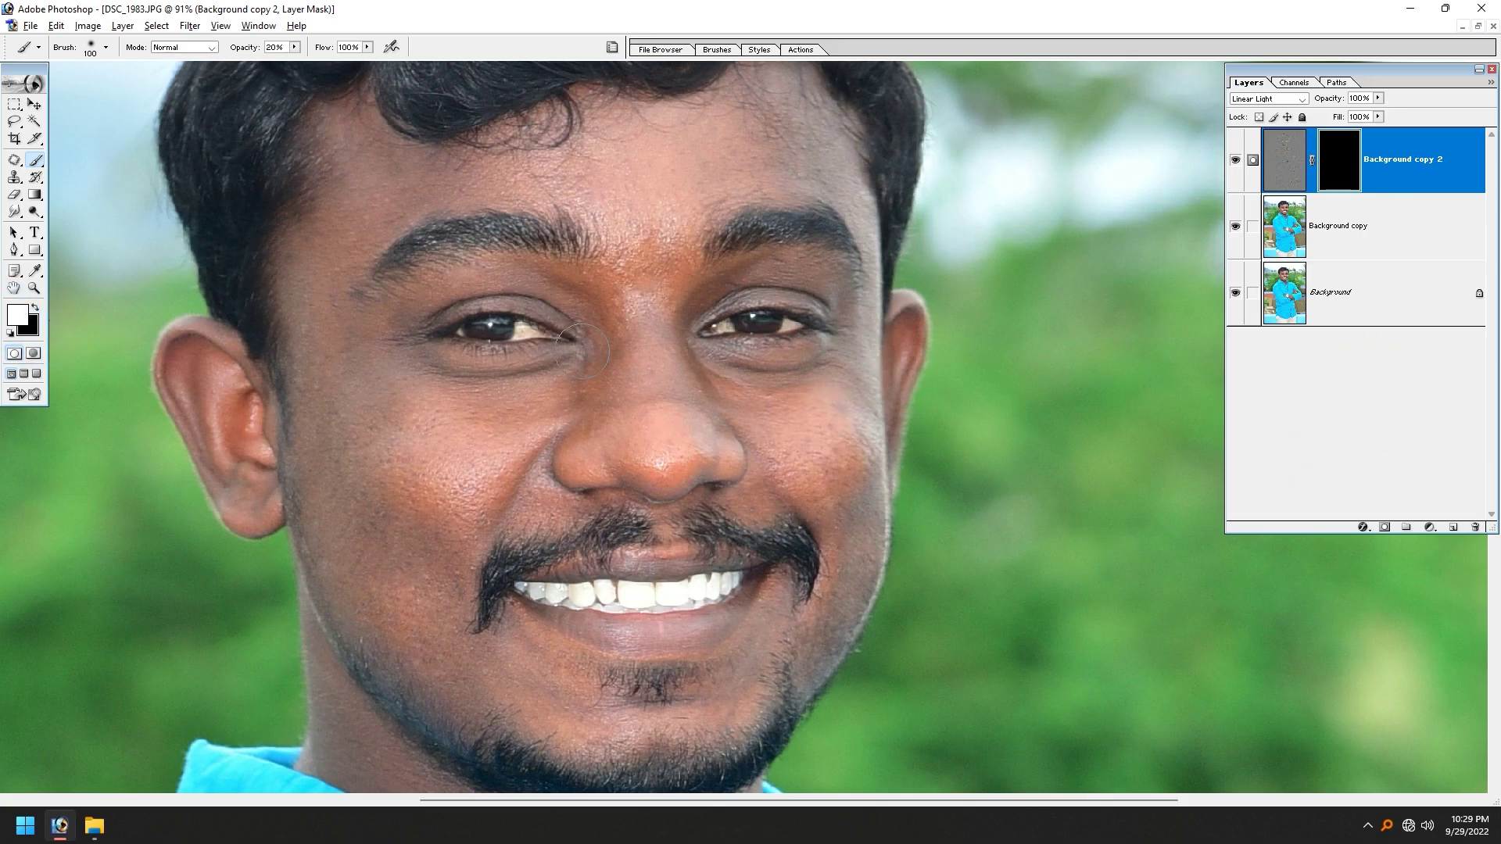
{"action": "left_click", "coordinate": [1338, 174]}
{"action": "left_click", "coordinate": [6, 317]}
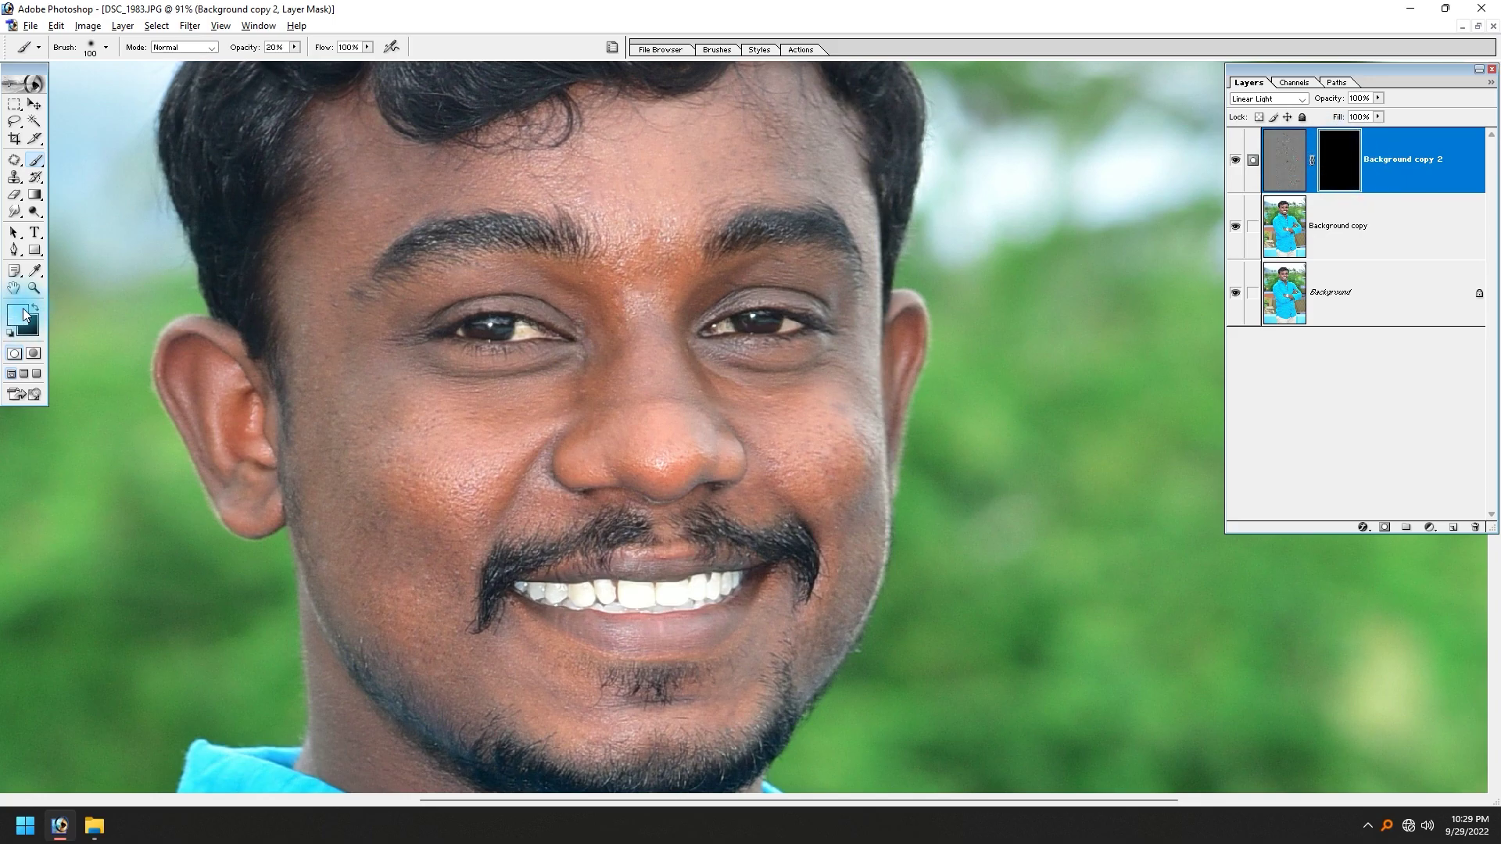
{"action": "left_click", "coordinate": [14, 317]}
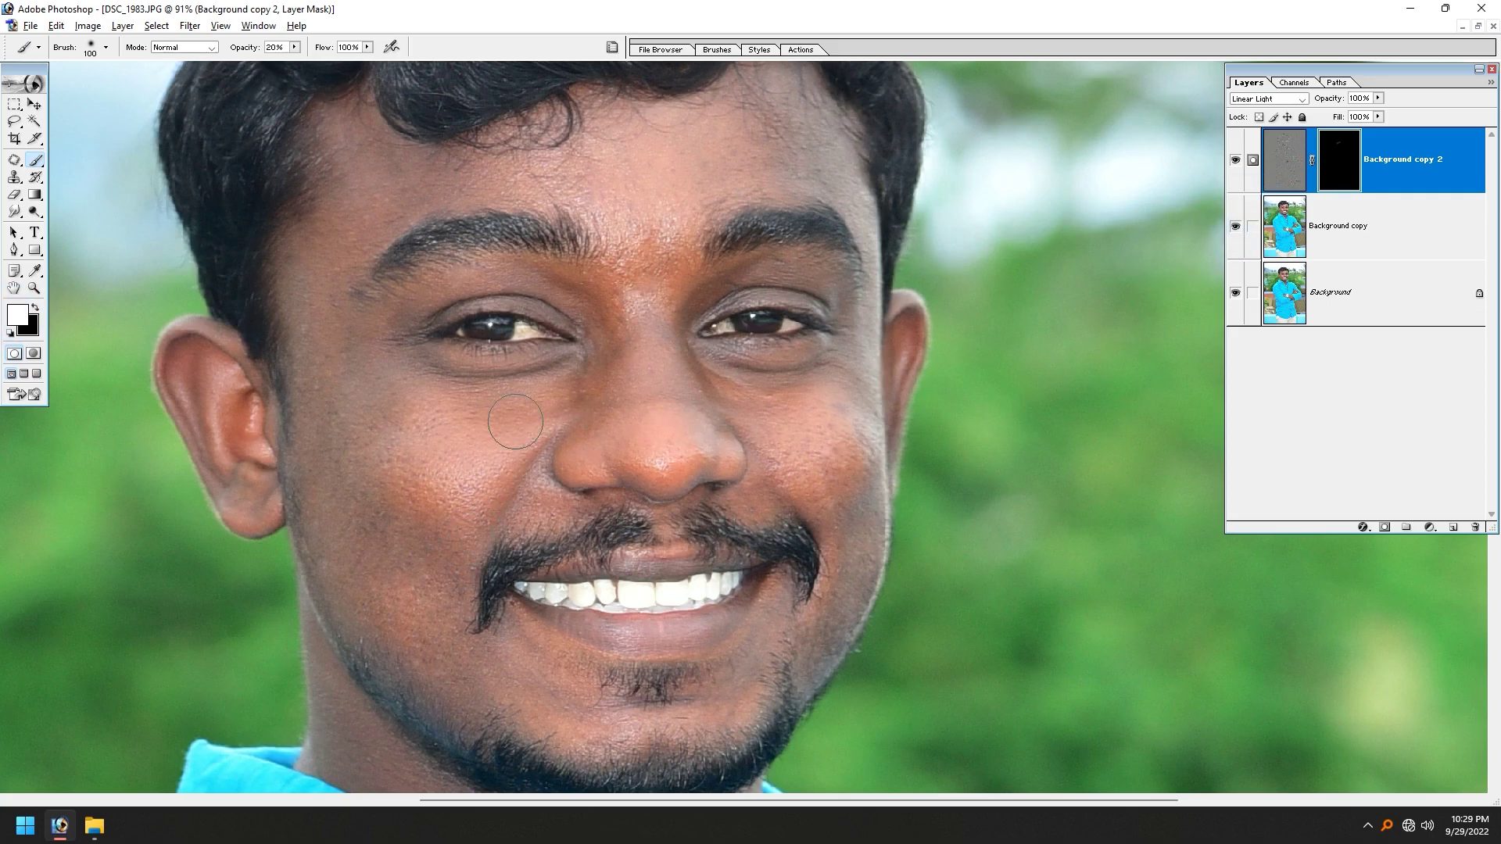
Undo a stray stroke beside the nose and re-target Background copy 2's layer mask.
{"action": "left_click", "coordinate": [491, 478]}
{"action": "left_click_drag", "start_coordinate": [735, 535], "coordinate": [710, 516]}
{"action": "key", "text": "ctrl+grave"}
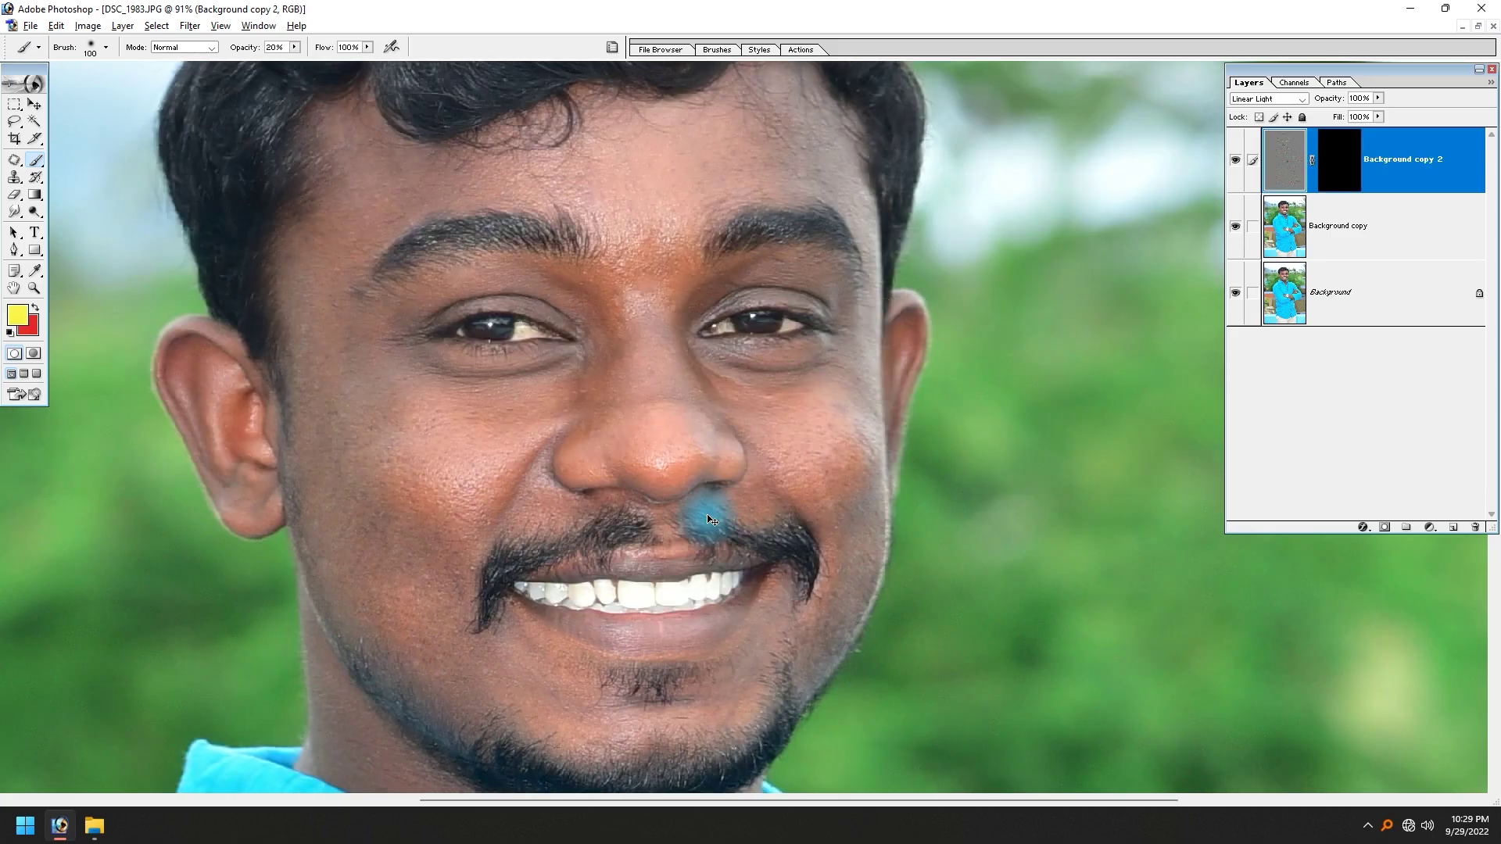
{"action": "left_click", "coordinate": [1330, 170]}
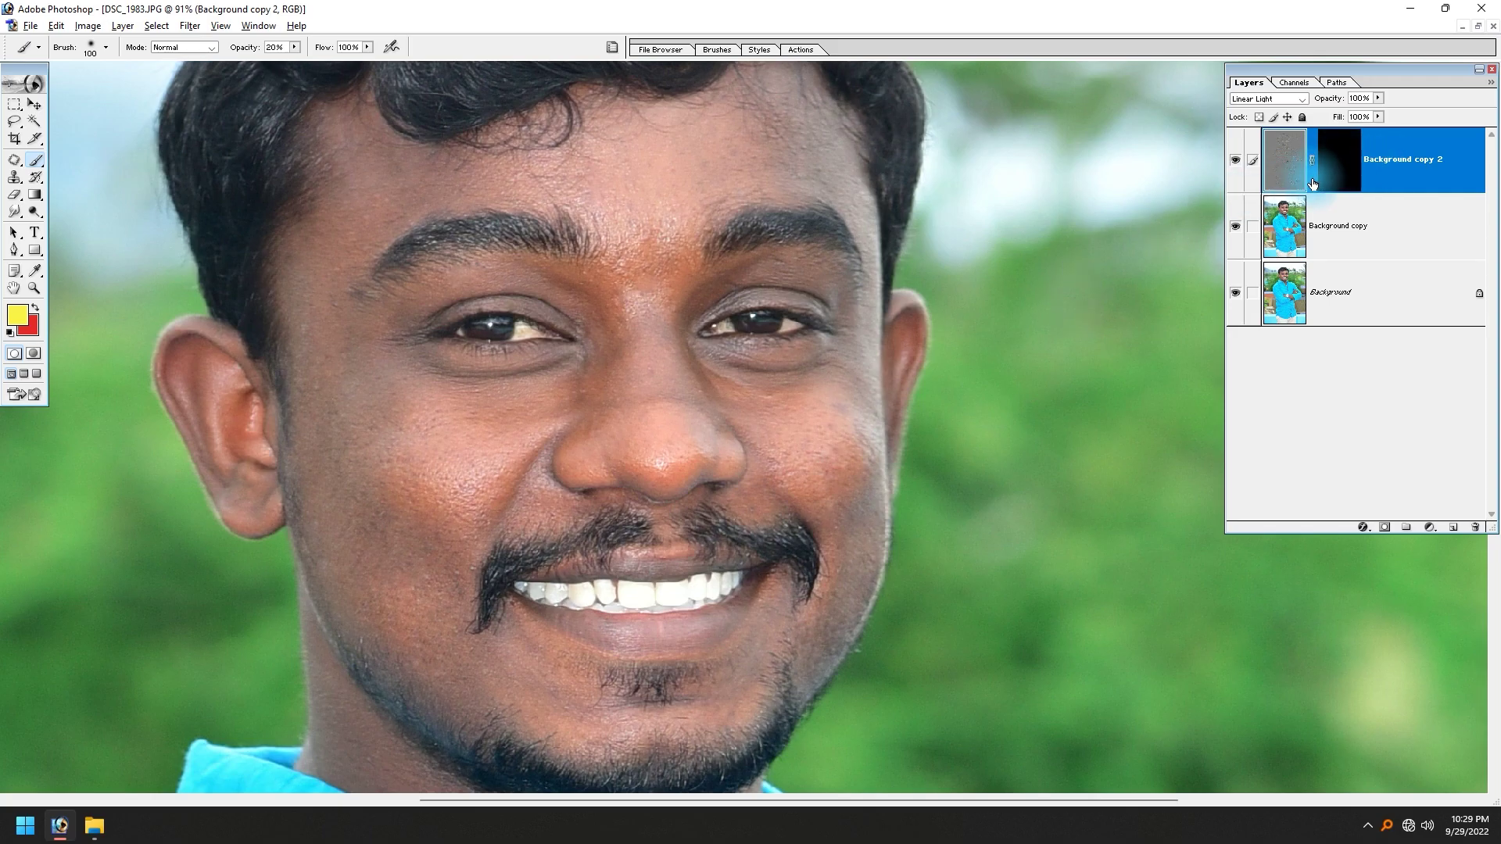
{"action": "left_click", "coordinate": [1341, 167]}
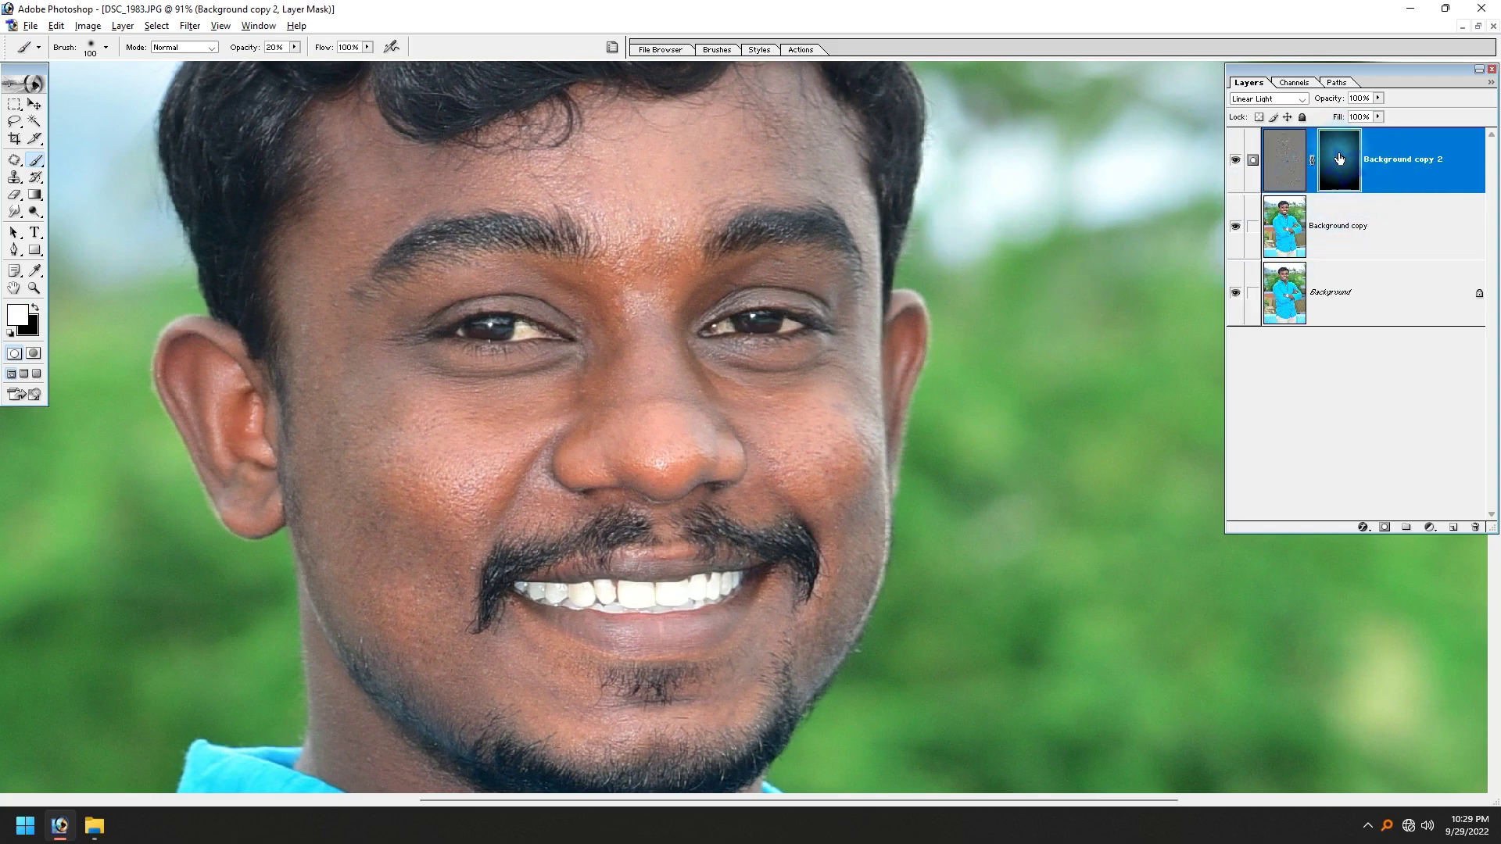
{"action": "left_click", "coordinate": [35, 328]}
{"action": "left_click", "coordinate": [1340, 158]}
{"action": "left_click", "coordinate": [1345, 179]}
{"action": "left_click_drag", "start_coordinate": [711, 258], "coordinate": [691, 345]}
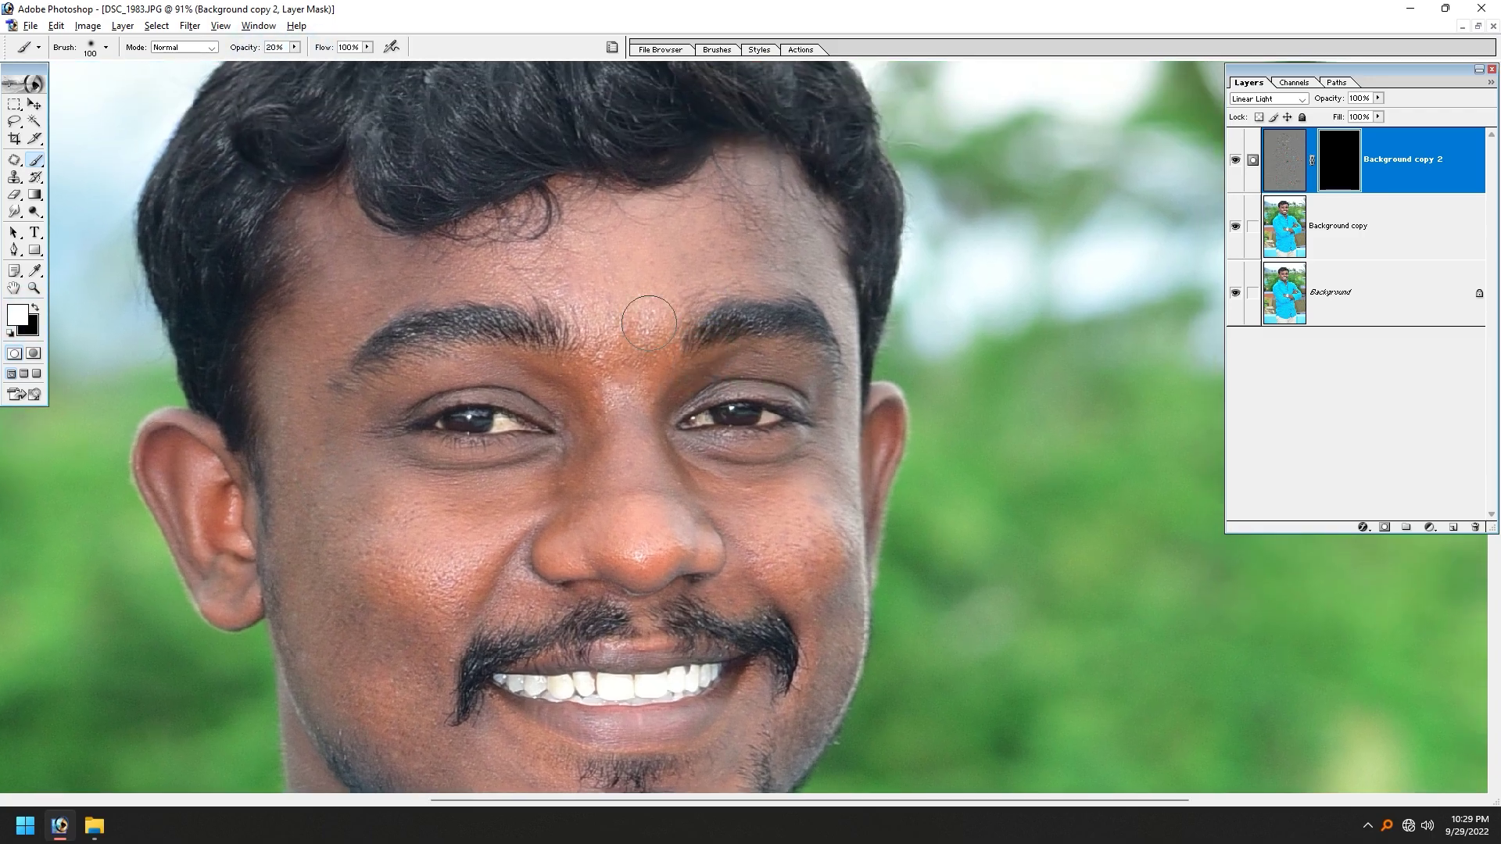
Switch to a full-screen view and pan down across the mouth, beard and neck.
{"action": "scroll", "coordinate": [764, 429], "scroll_direction": "up", "scroll_amount": 3}
{"action": "key", "text": "Tab"}
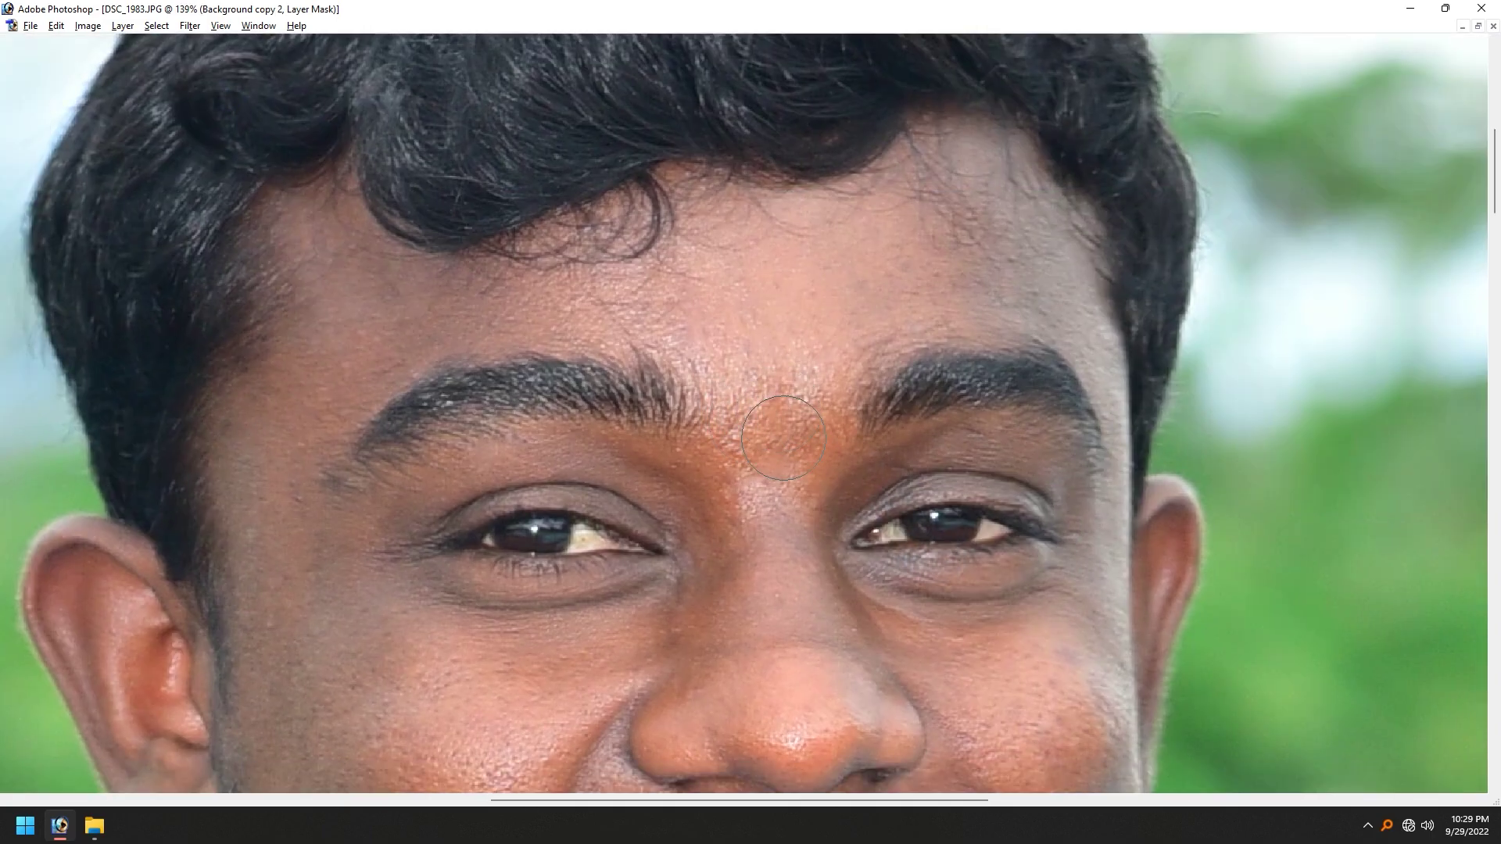
{"action": "key", "text": "Tab"}
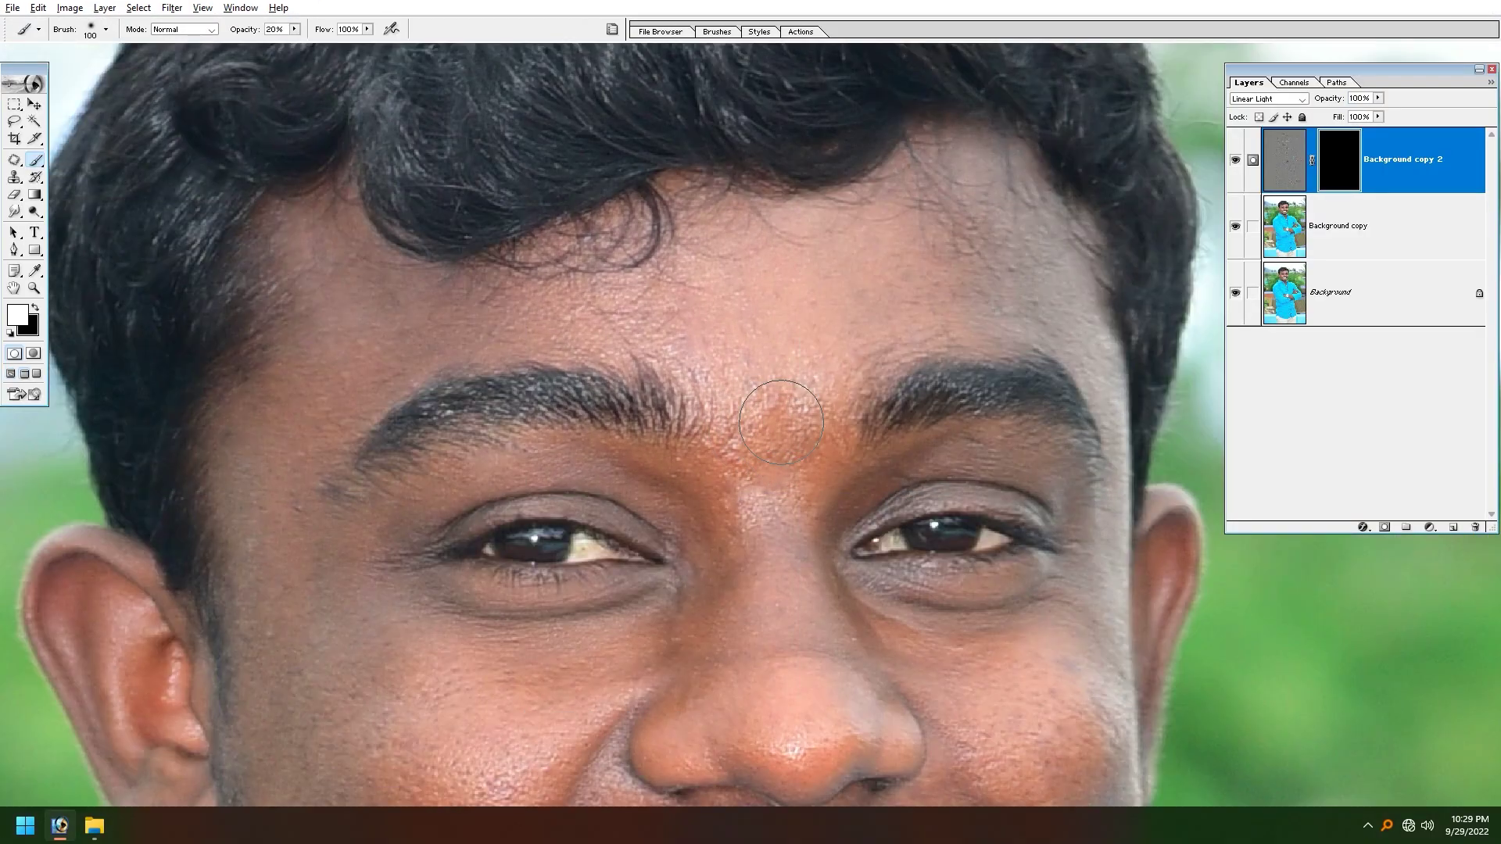
{"action": "key", "text": "Tab"}
{"action": "key", "text": "Tab"}
{"action": "key", "text": "Tab"}
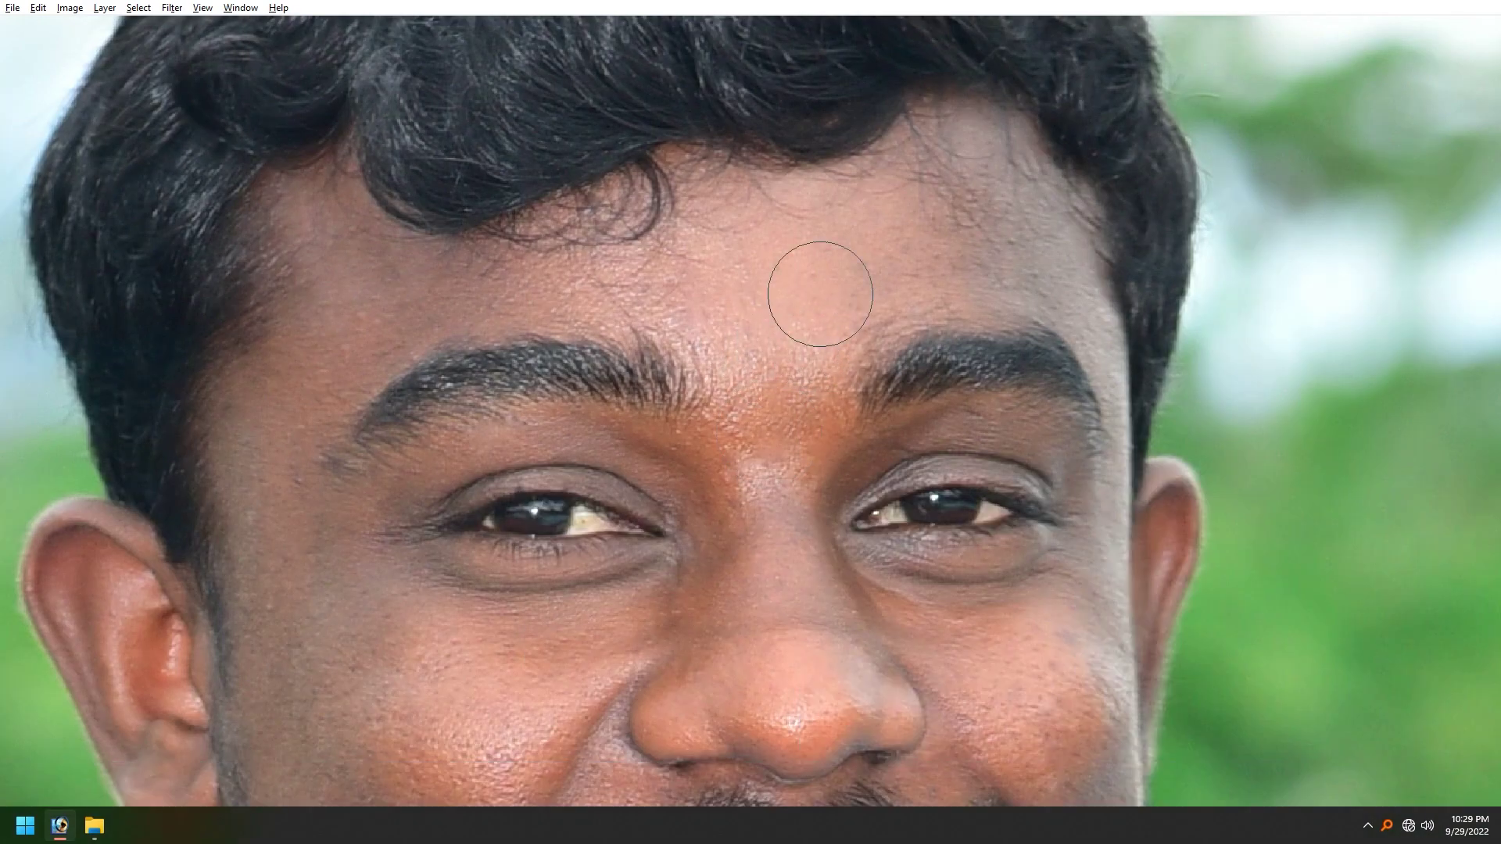
{"action": "scroll", "coordinate": [817, 321], "scroll_direction": "up", "scroll_amount": 1}
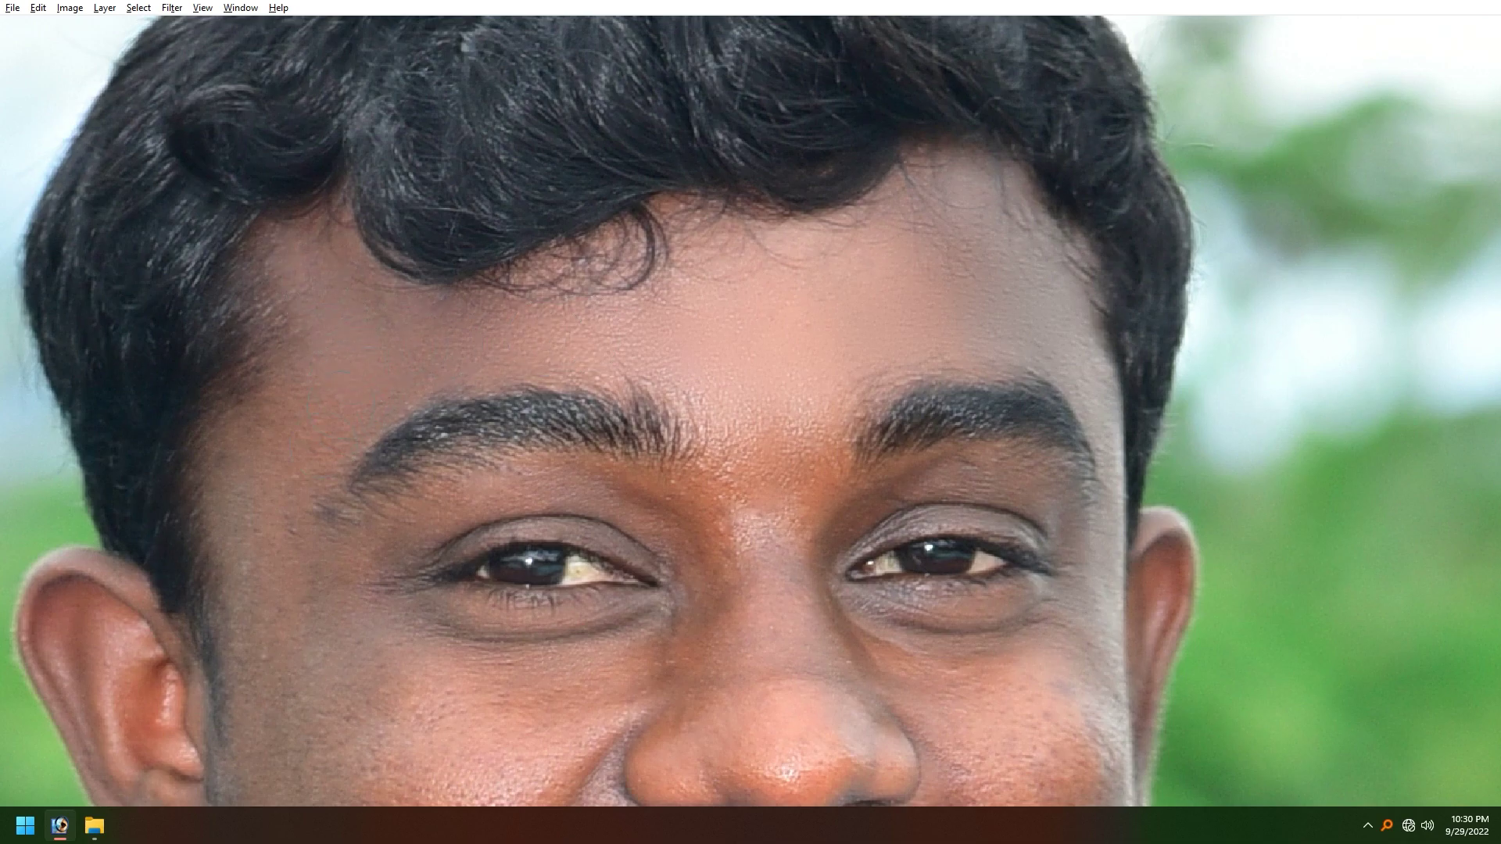
{"action": "scroll", "coordinate": [297, 423], "scroll_direction": "down", "scroll_amount": 3}
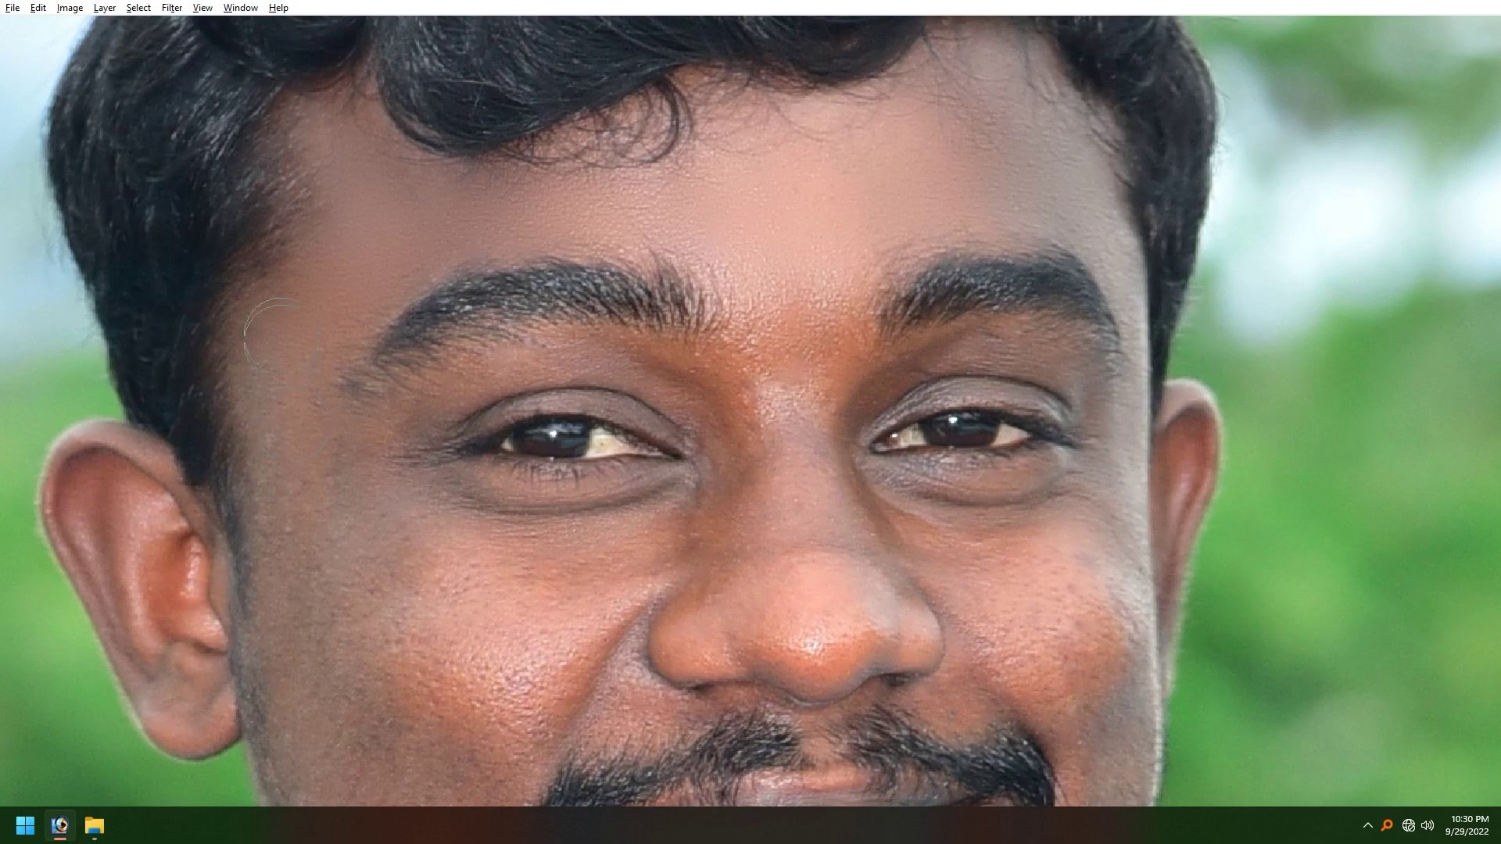
{"action": "scroll", "coordinate": [275, 365], "scroll_direction": "down", "scroll_amount": 2}
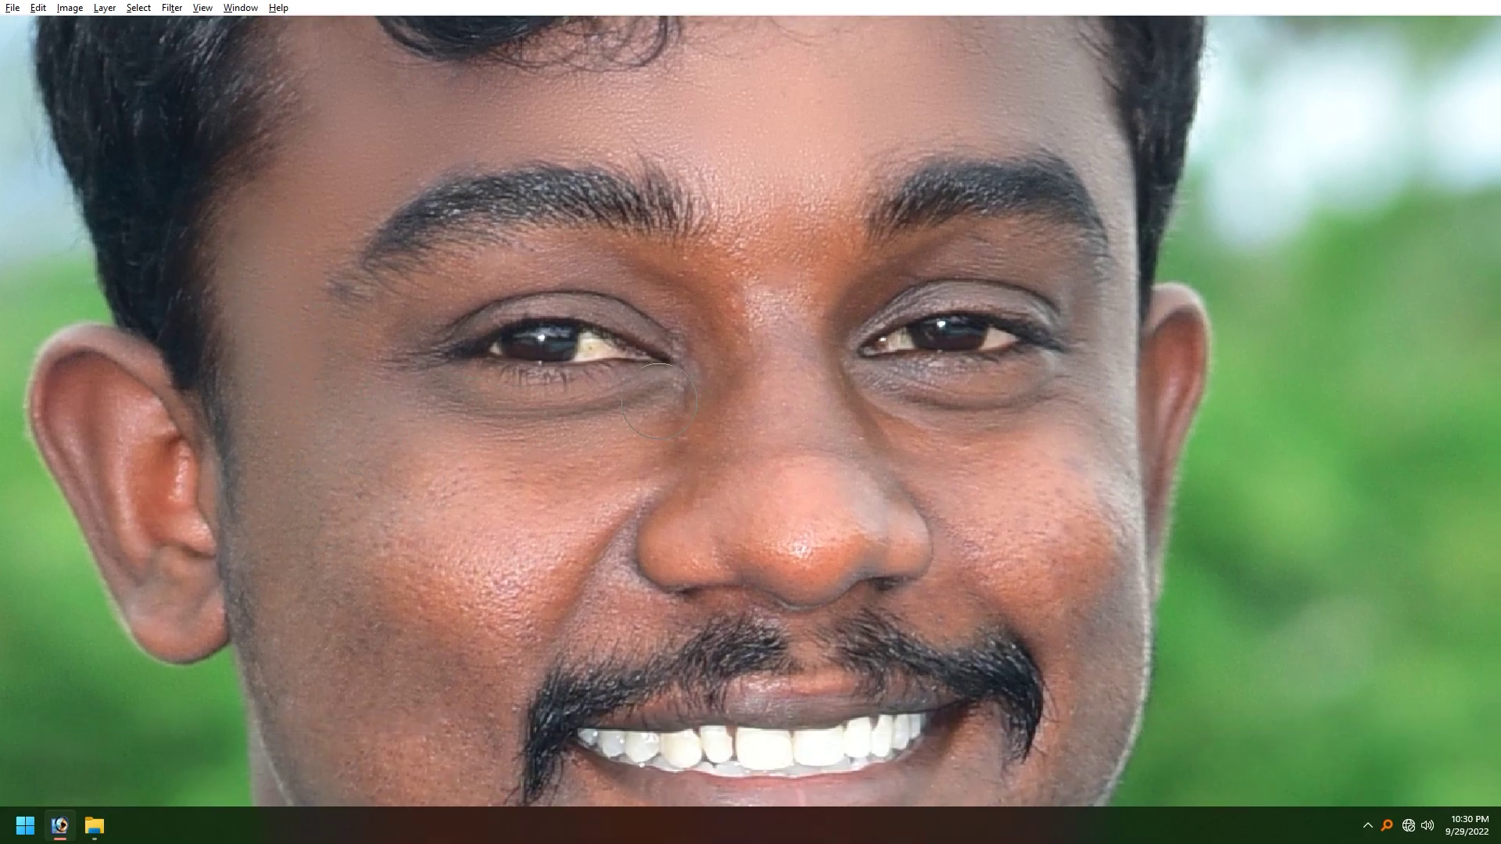
{"action": "left_click_drag", "start_coordinate": [497, 480], "coordinate": [504, 398]}
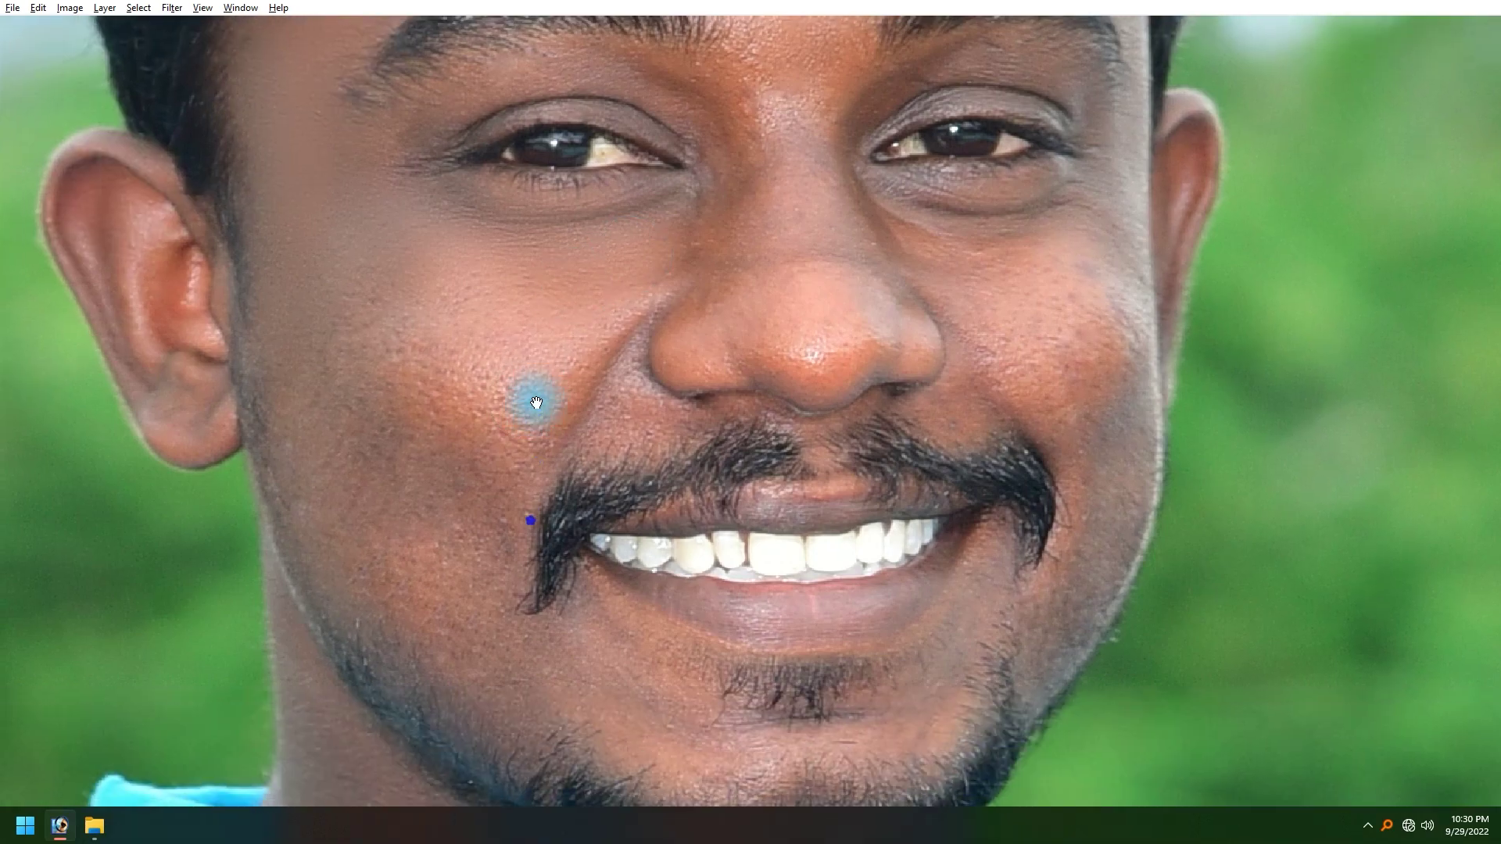
{"action": "left_click_drag", "start_coordinate": [541, 456], "coordinate": [473, 500]}
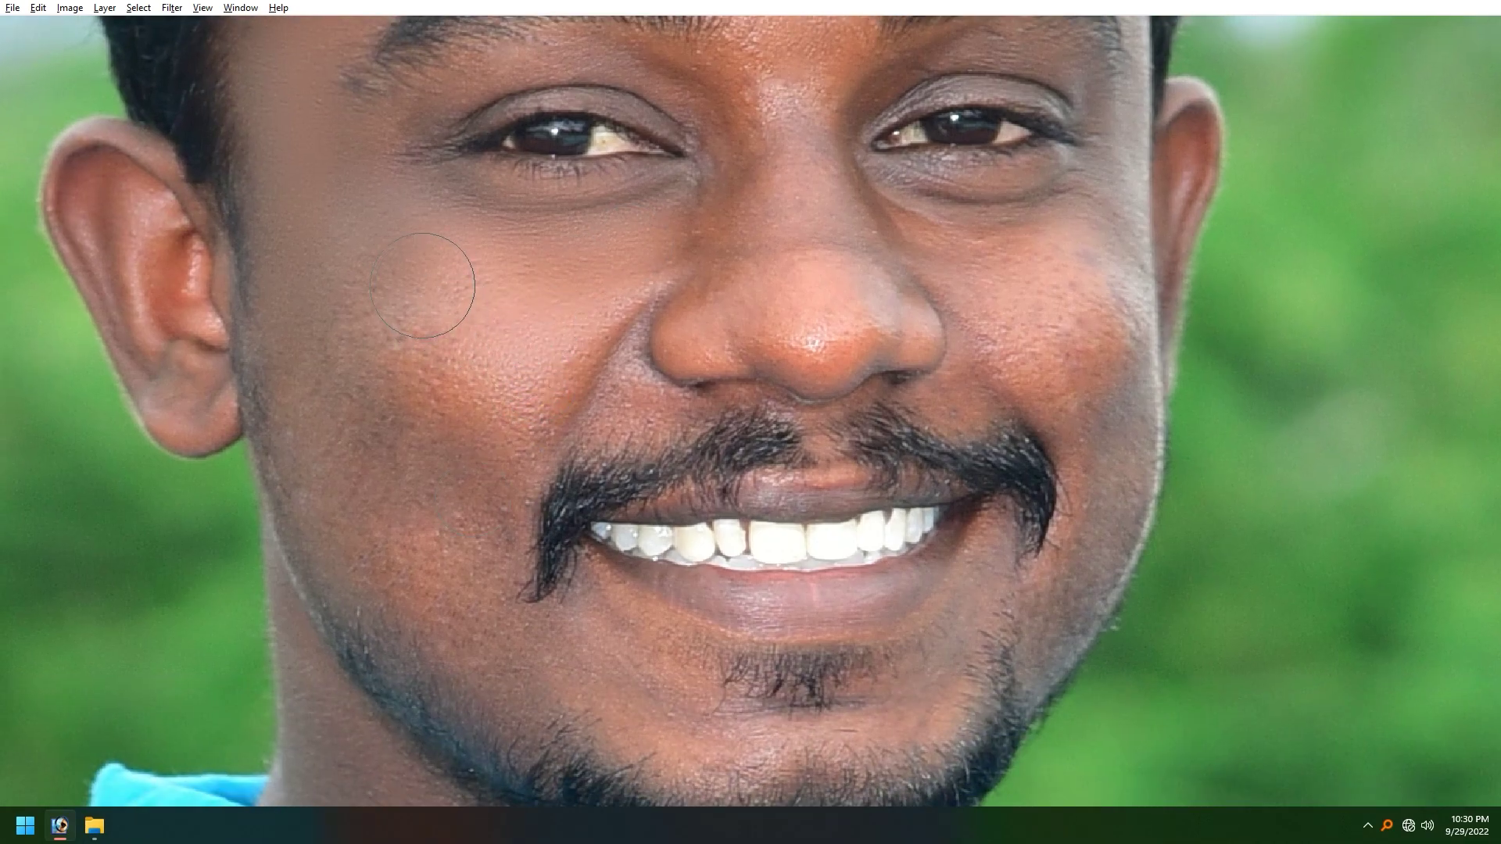
{"action": "left_click_drag", "start_coordinate": [438, 547], "coordinate": [288, 313]}
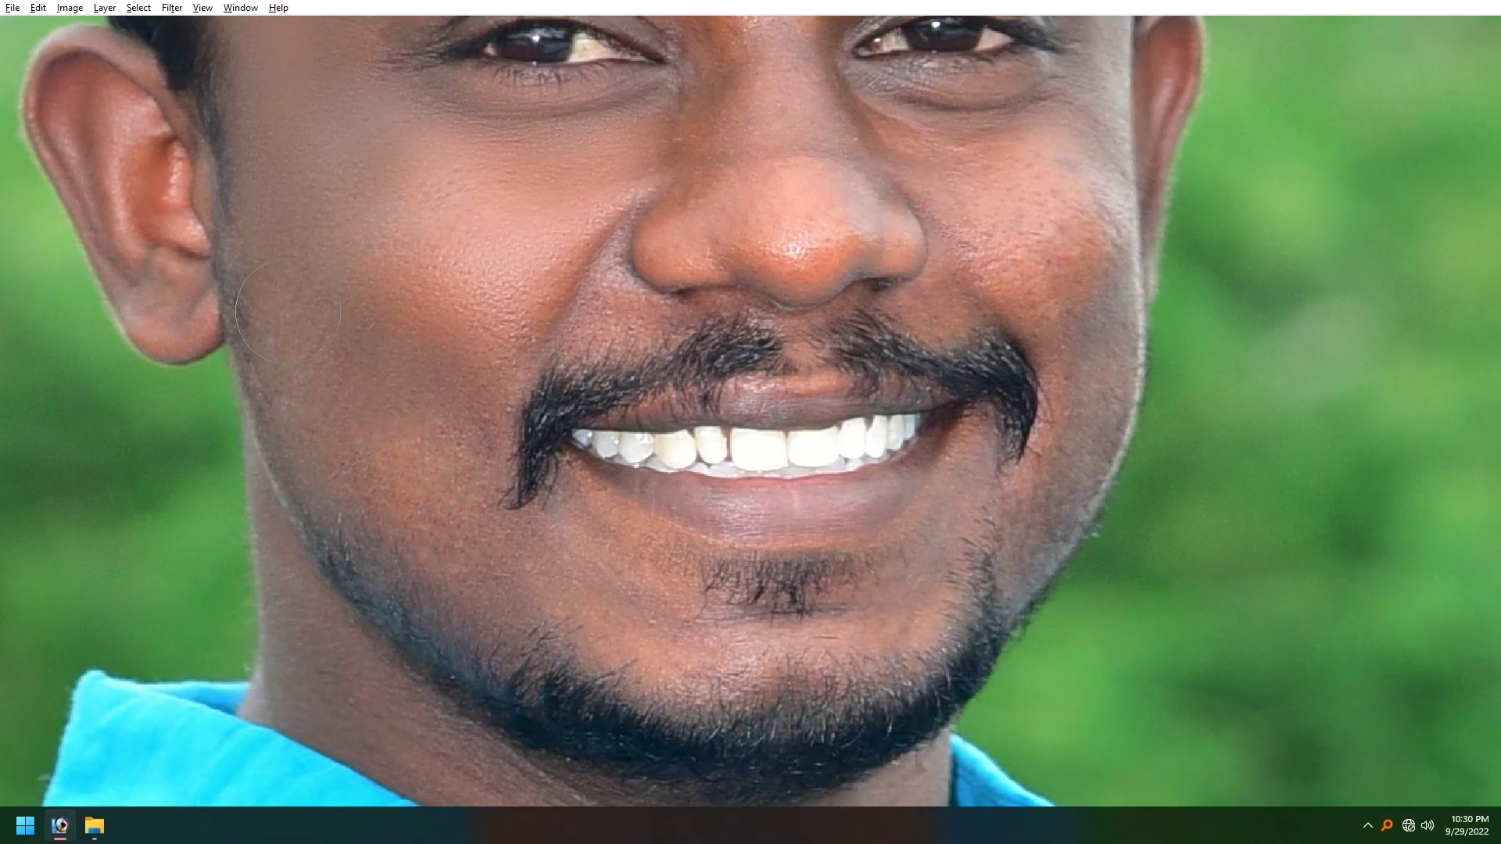
{"action": "left_click_drag", "start_coordinate": [420, 495], "coordinate": [432, 403]}
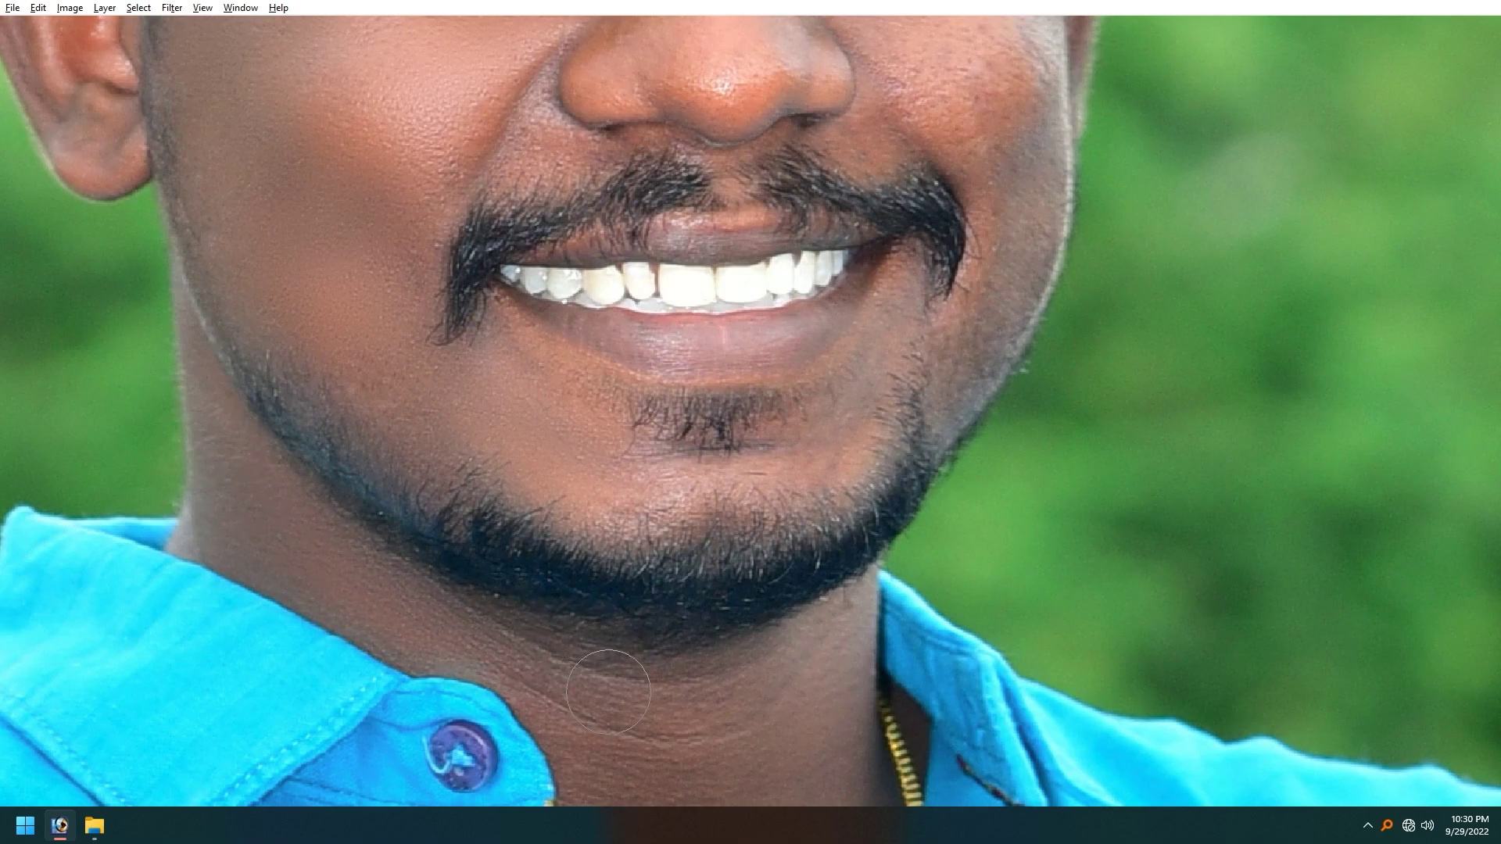
{"action": "left_click_drag", "start_coordinate": [608, 692], "coordinate": [422, 486]}
Paint smoothing through the mask over the dark cheek spots and the nose tip.
{"action": "scroll", "coordinate": [631, 662], "scroll_direction": "down", "scroll_amount": 2}
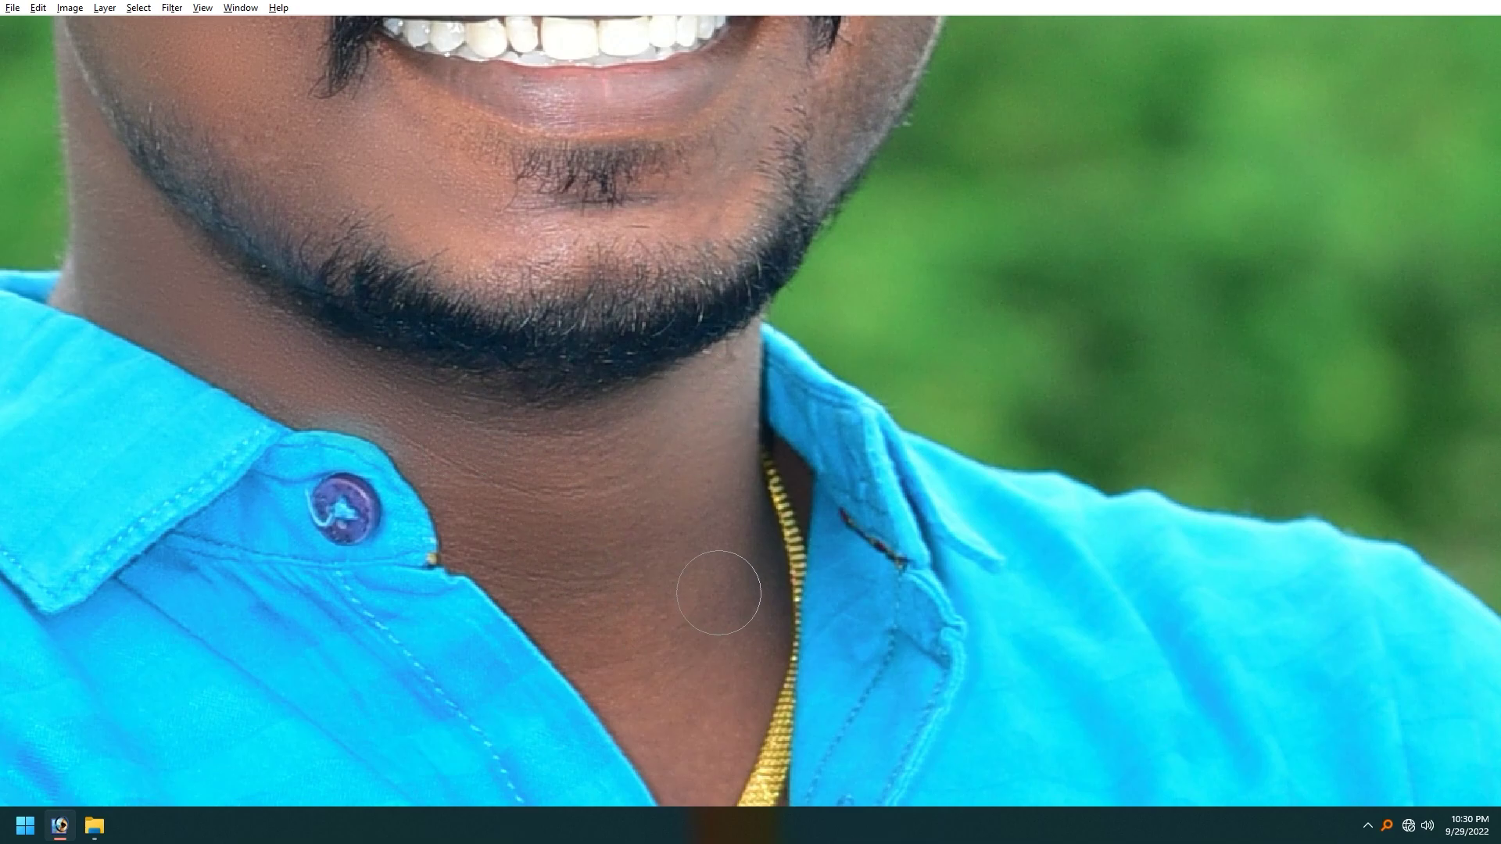
{"action": "scroll", "coordinate": [547, 509], "scroll_direction": "up", "scroll_amount": 5}
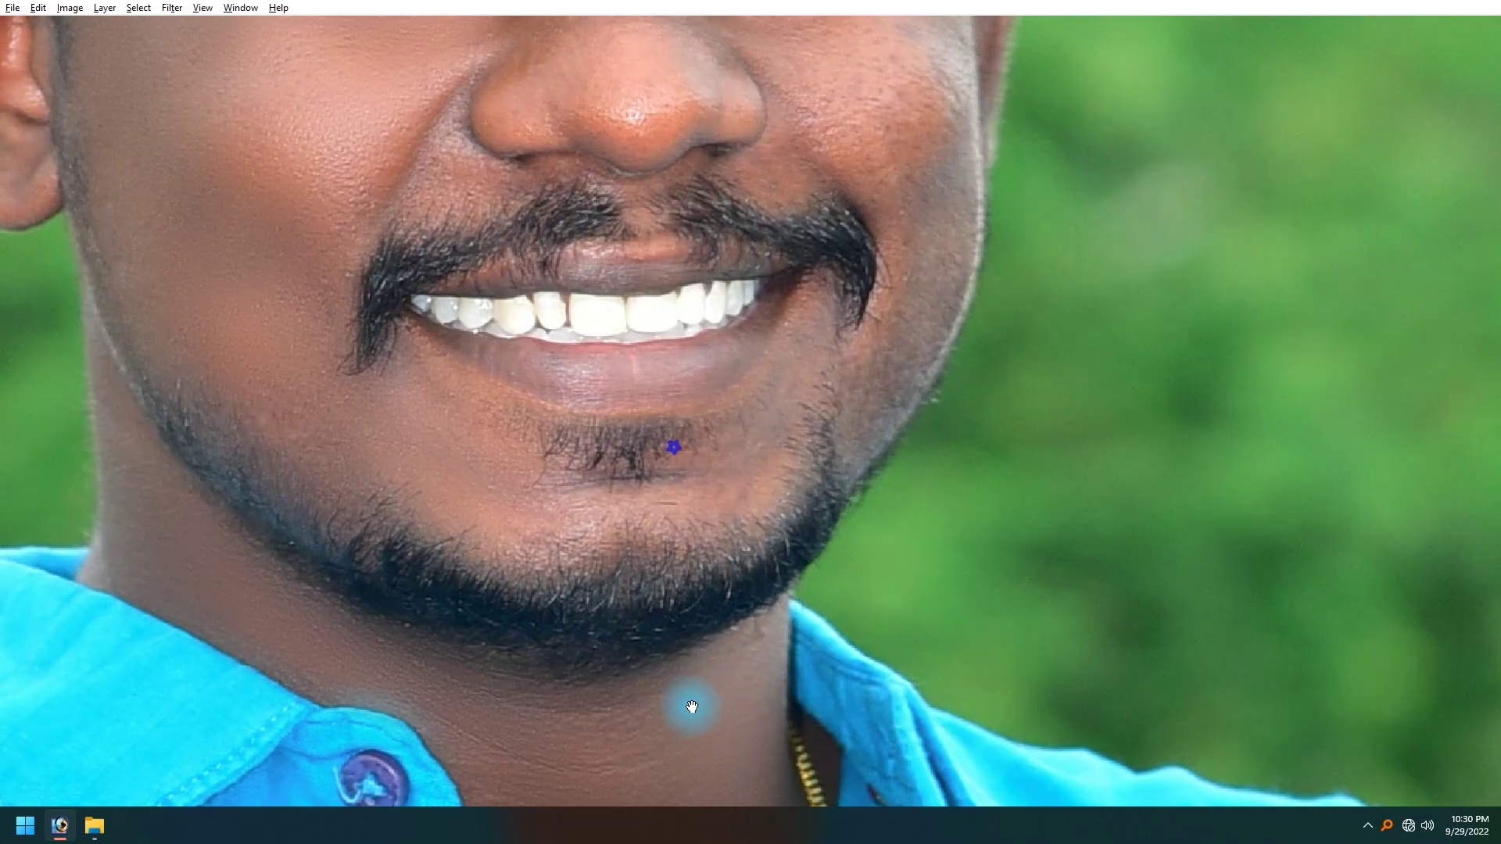
{"action": "scroll", "coordinate": [504, 433], "scroll_direction": "up", "scroll_amount": 1}
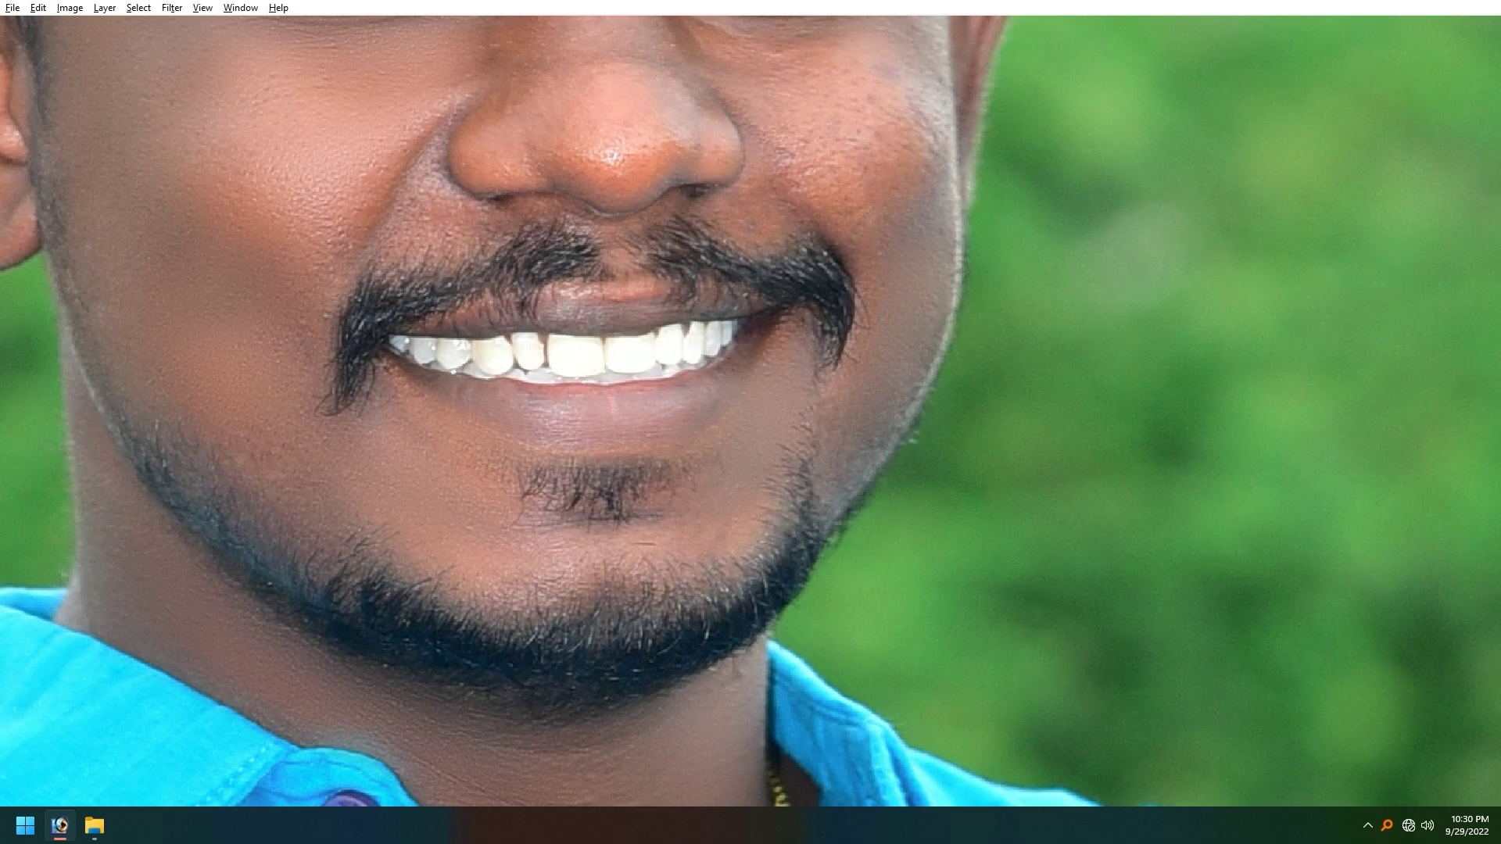
{"action": "scroll", "coordinate": [895, 409], "scroll_direction": "up", "scroll_amount": 2}
{"action": "scroll", "coordinate": [816, 342], "scroll_direction": "up", "scroll_amount": 1}
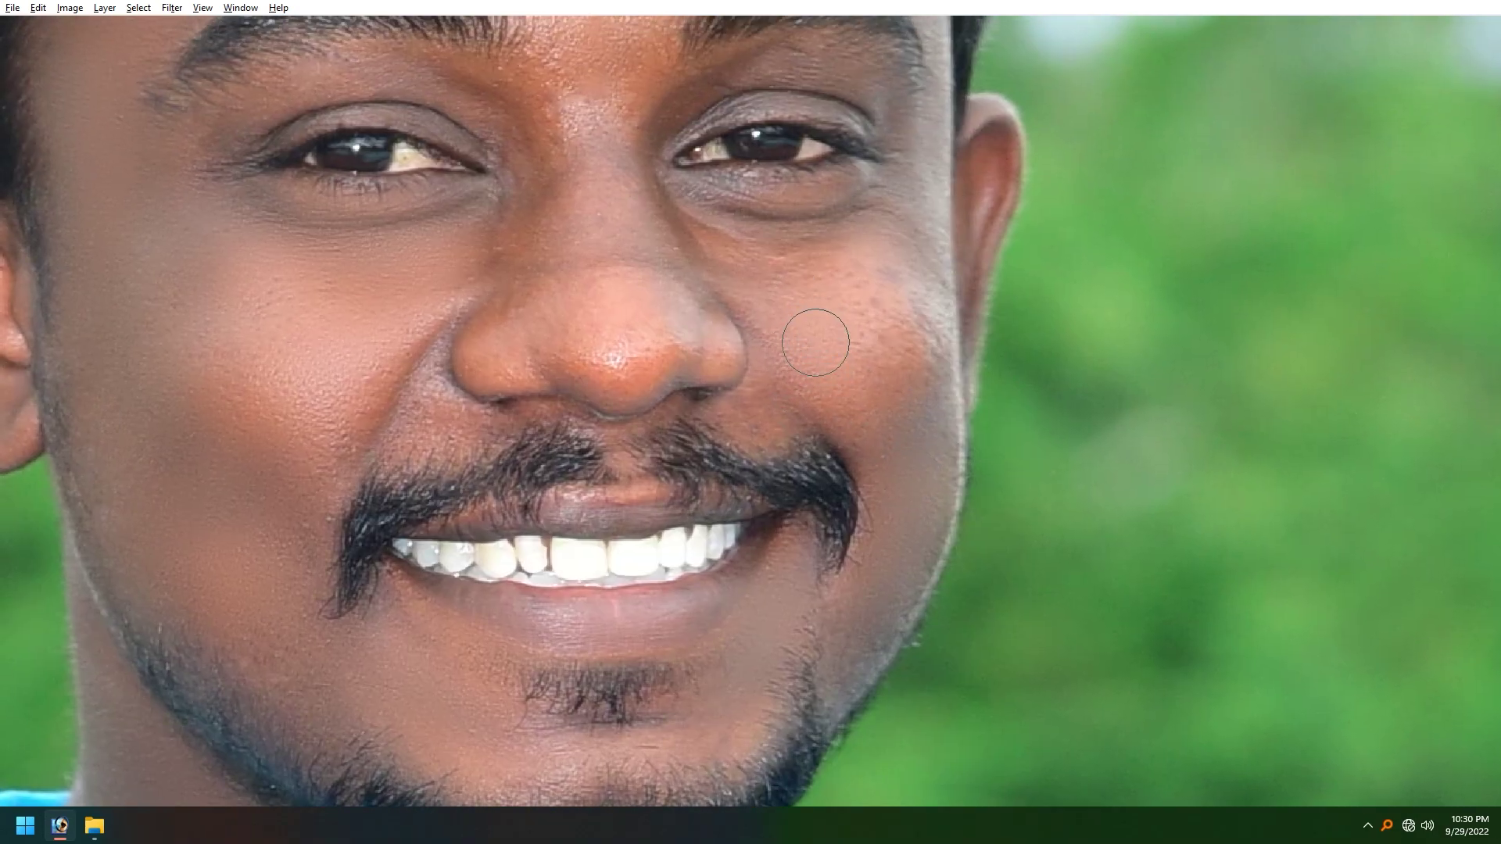
{"action": "left_click_drag", "start_coordinate": [835, 285], "coordinate": [891, 258]}
{"action": "scroll", "coordinate": [918, 357], "scroll_direction": "up", "scroll_amount": 1}
{"action": "left_click_drag", "start_coordinate": [687, 409], "coordinate": [526, 423]}
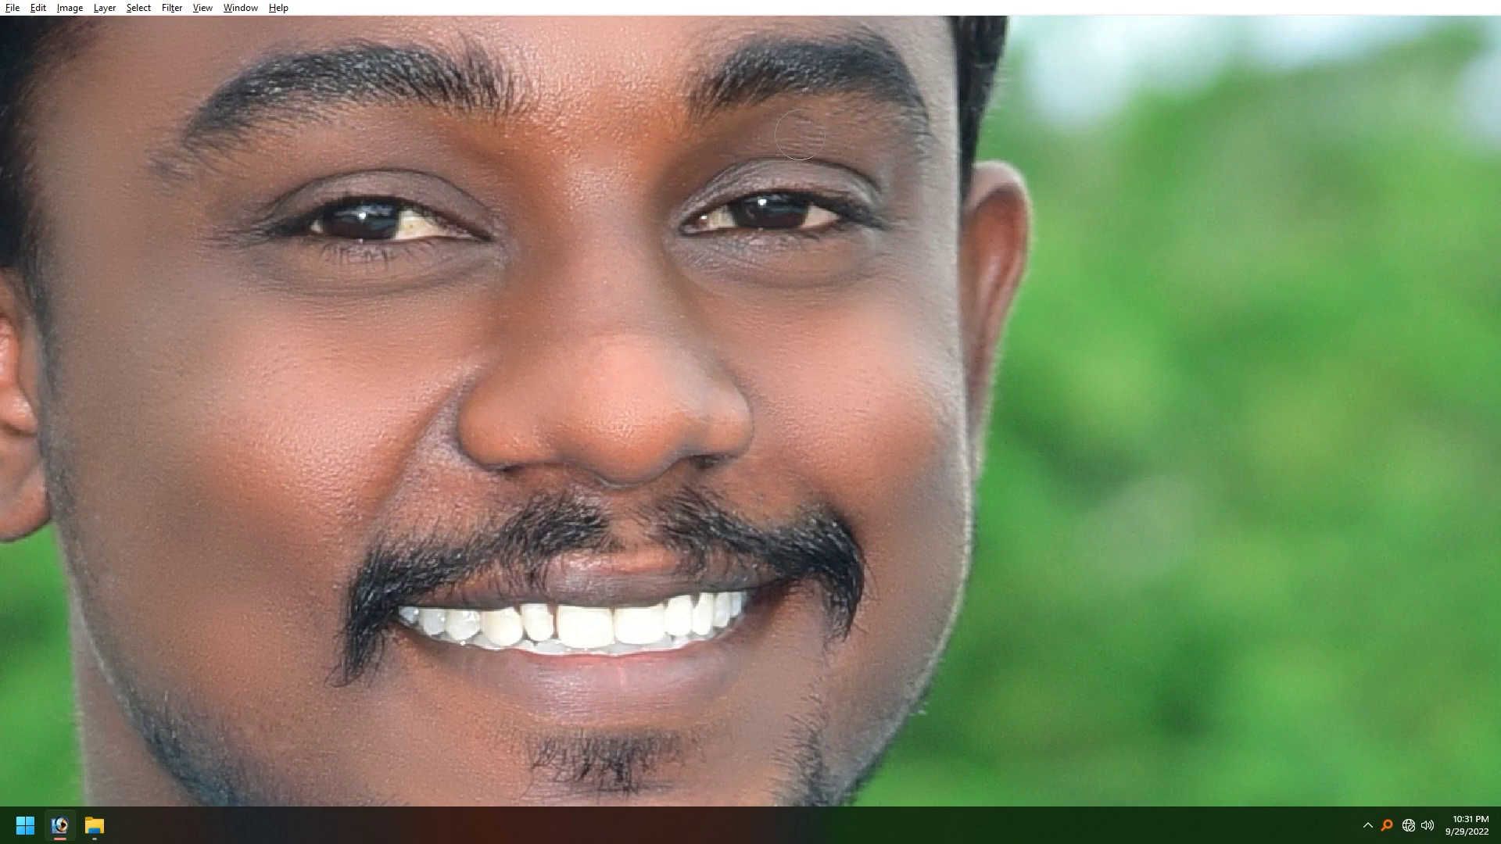
Touch up the upper lip area through the mask with the soft brush.
{"action": "scroll", "coordinate": [884, 162], "scroll_direction": "up", "scroll_amount": 1}
{"action": "scroll", "coordinate": [930, 311], "scroll_direction": "up", "scroll_amount": 1}
{"action": "scroll", "coordinate": [783, 235], "scroll_direction": "up", "scroll_amount": 1}
{"action": "scroll", "coordinate": [783, 235], "scroll_direction": "left", "scroll_amount": 1}
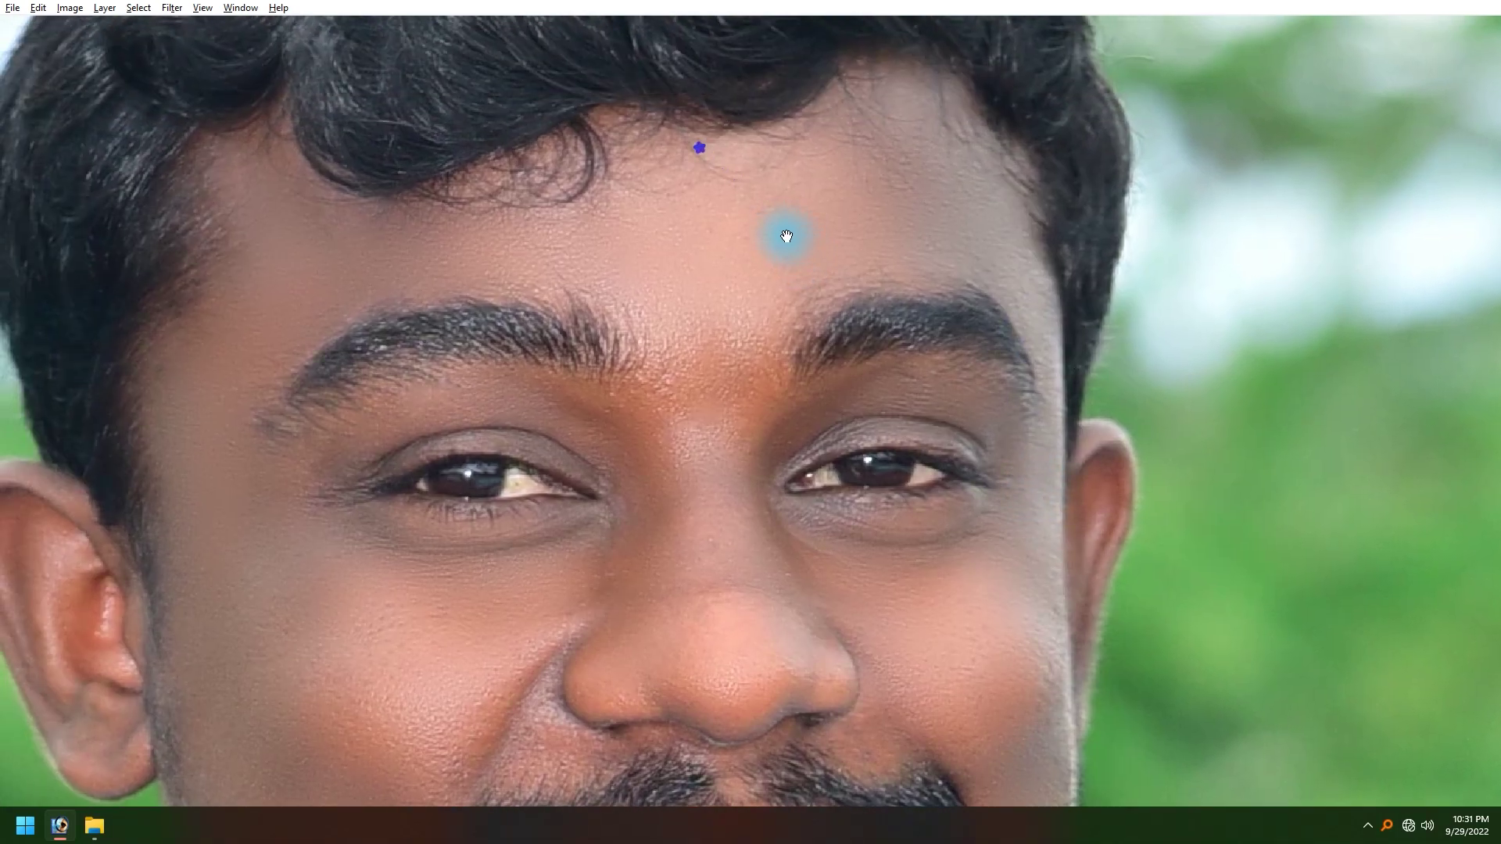
{"action": "left_click_drag", "start_coordinate": [709, 474], "coordinate": [680, 416]}
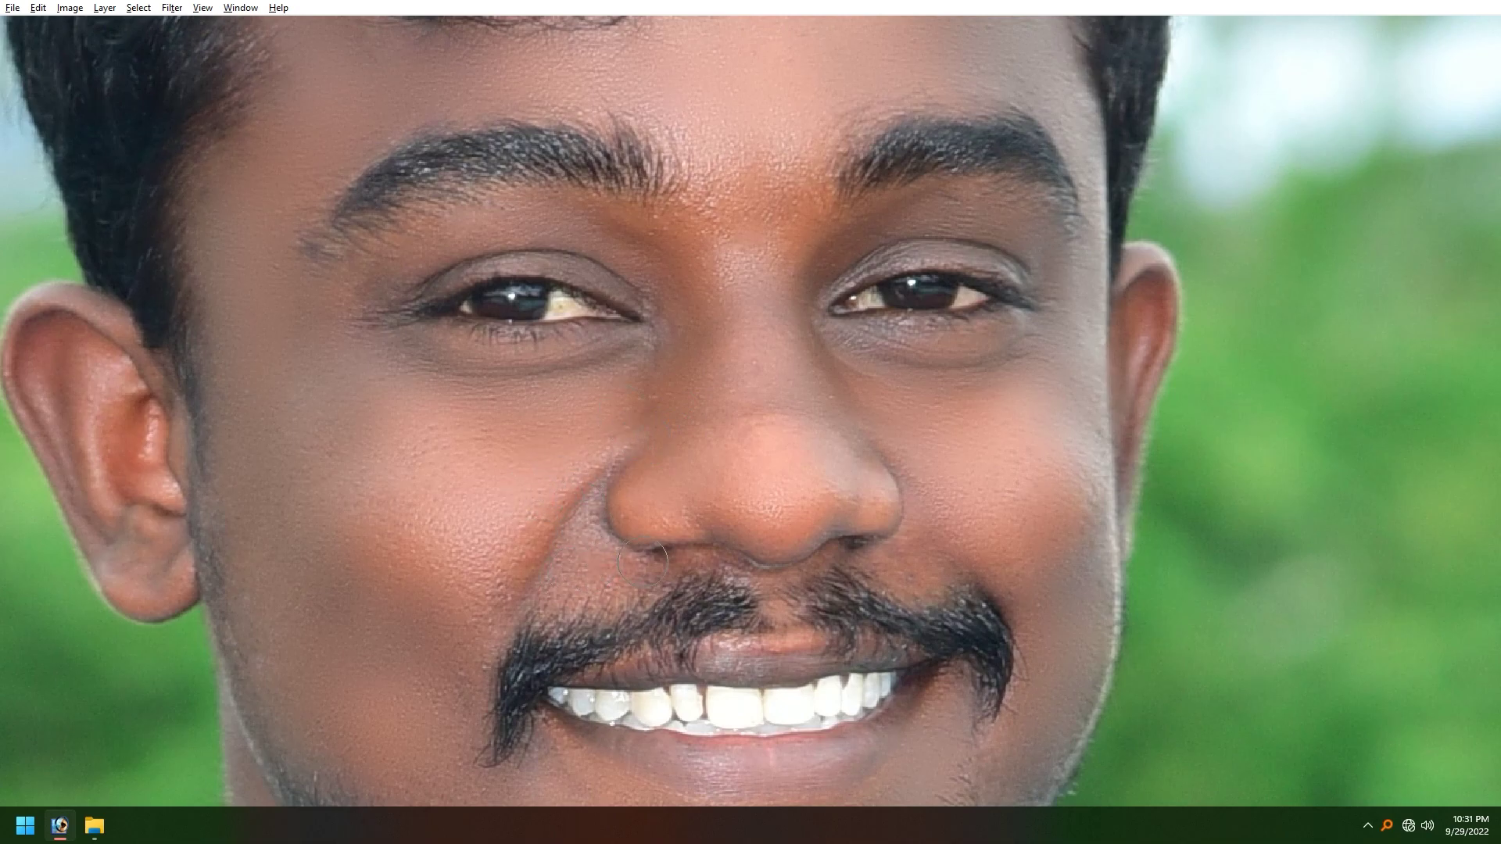
{"action": "left_click_drag", "start_coordinate": [643, 562], "coordinate": [601, 491]}
{"action": "left_click", "coordinate": [881, 469]}
{"action": "mouse_move", "coordinate": [886, 452]}
{"action": "left_mouse_down"}
{"action": "mouse_move", "coordinate": [720, 419]}
{"action": "mouse_move", "coordinate": [897, 245]}
{"action": "left_mouse_up"}
Fit the whole portrait on screen and restore the panels.
{"action": "left_click_drag", "start_coordinate": [486, 348], "coordinate": [493, 244]}
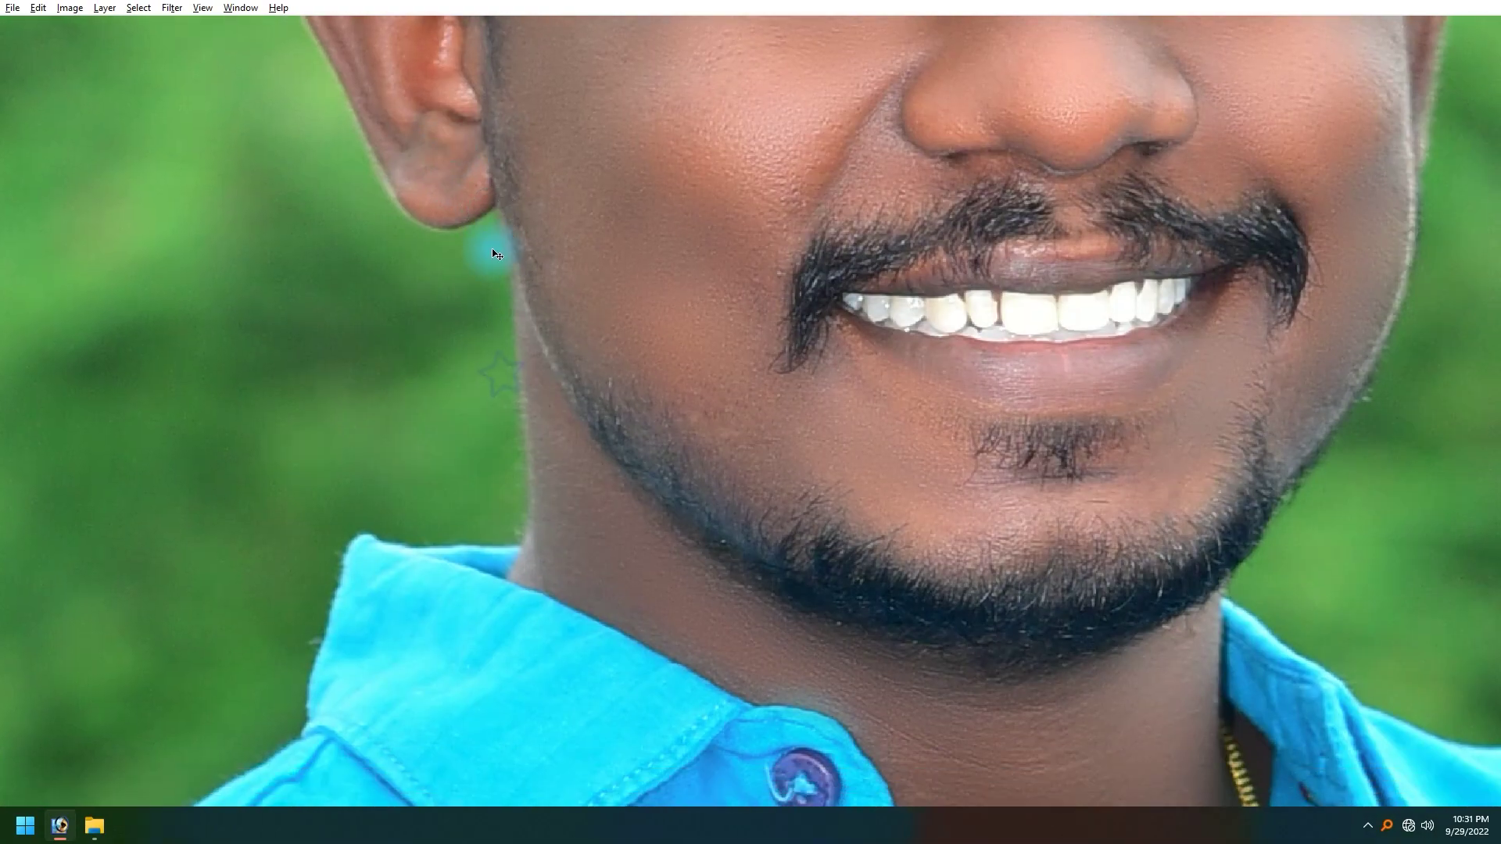
{"action": "key", "text": "ctrl+0"}
{"action": "left_click", "coordinate": [774, 217]}
{"action": "scroll", "coordinate": [883, 321], "scroll_direction": "up", "scroll_amount": 3}
{"action": "left_click_drag", "start_coordinate": [857, 611], "coordinate": [736, 533]}
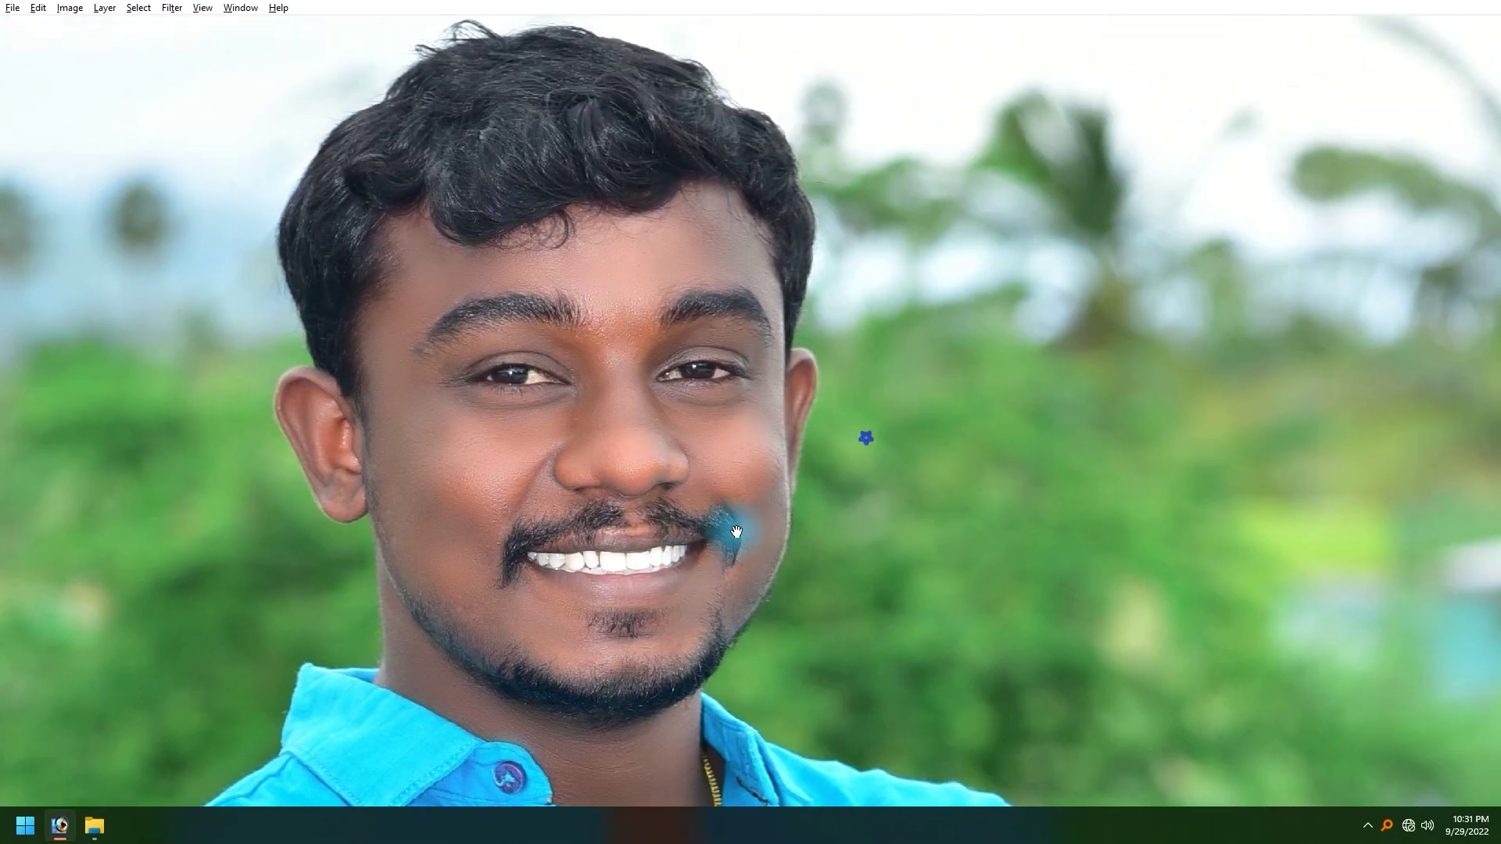
{"action": "key", "text": "Tab"}
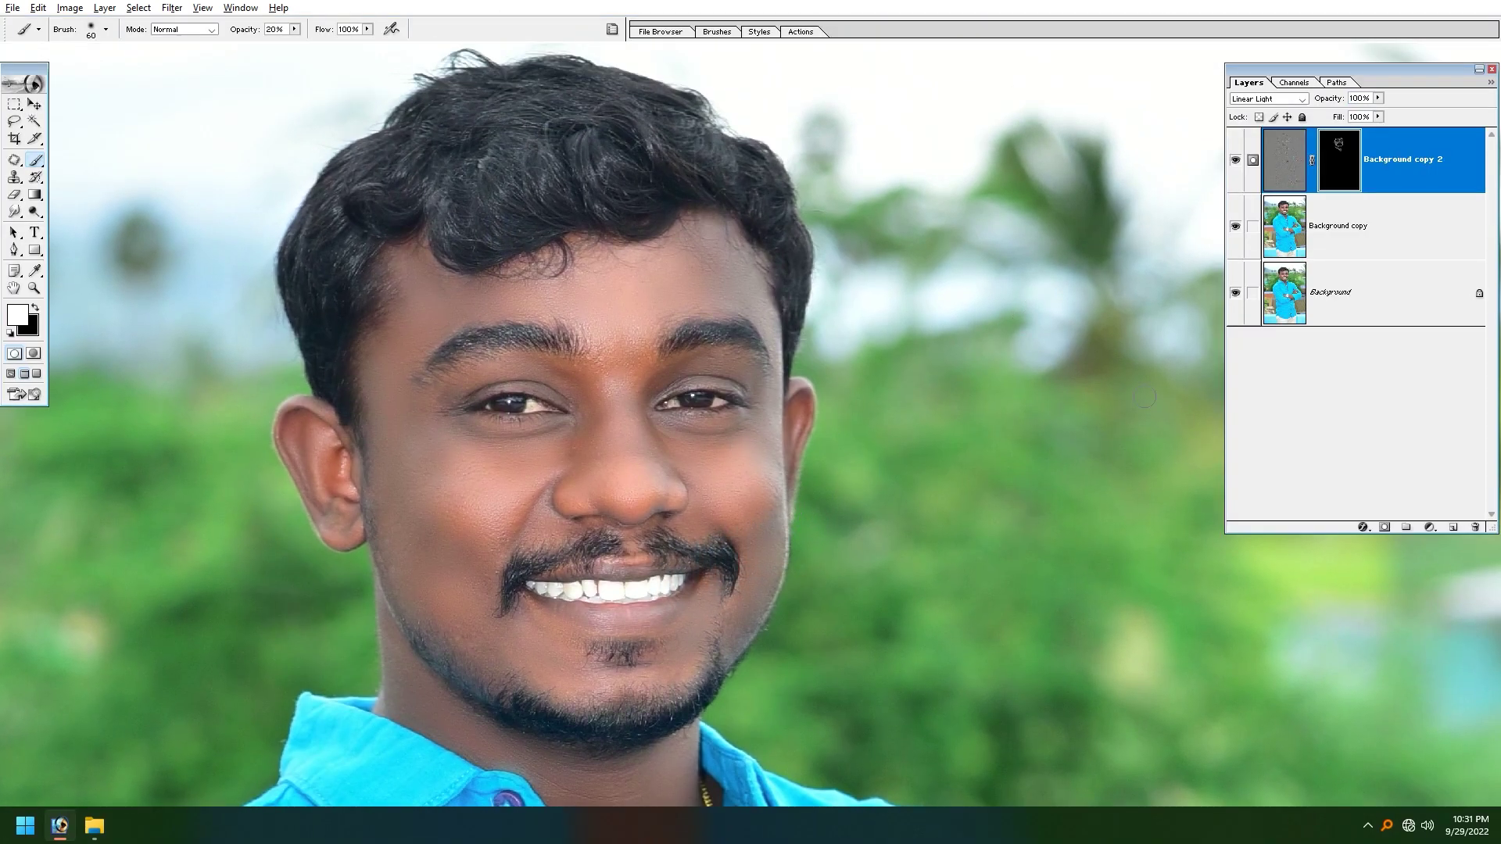
Toggle the smoothing layer off and on to compare, then zoom in on the face.
{"action": "left_click", "coordinate": [1236, 163]}
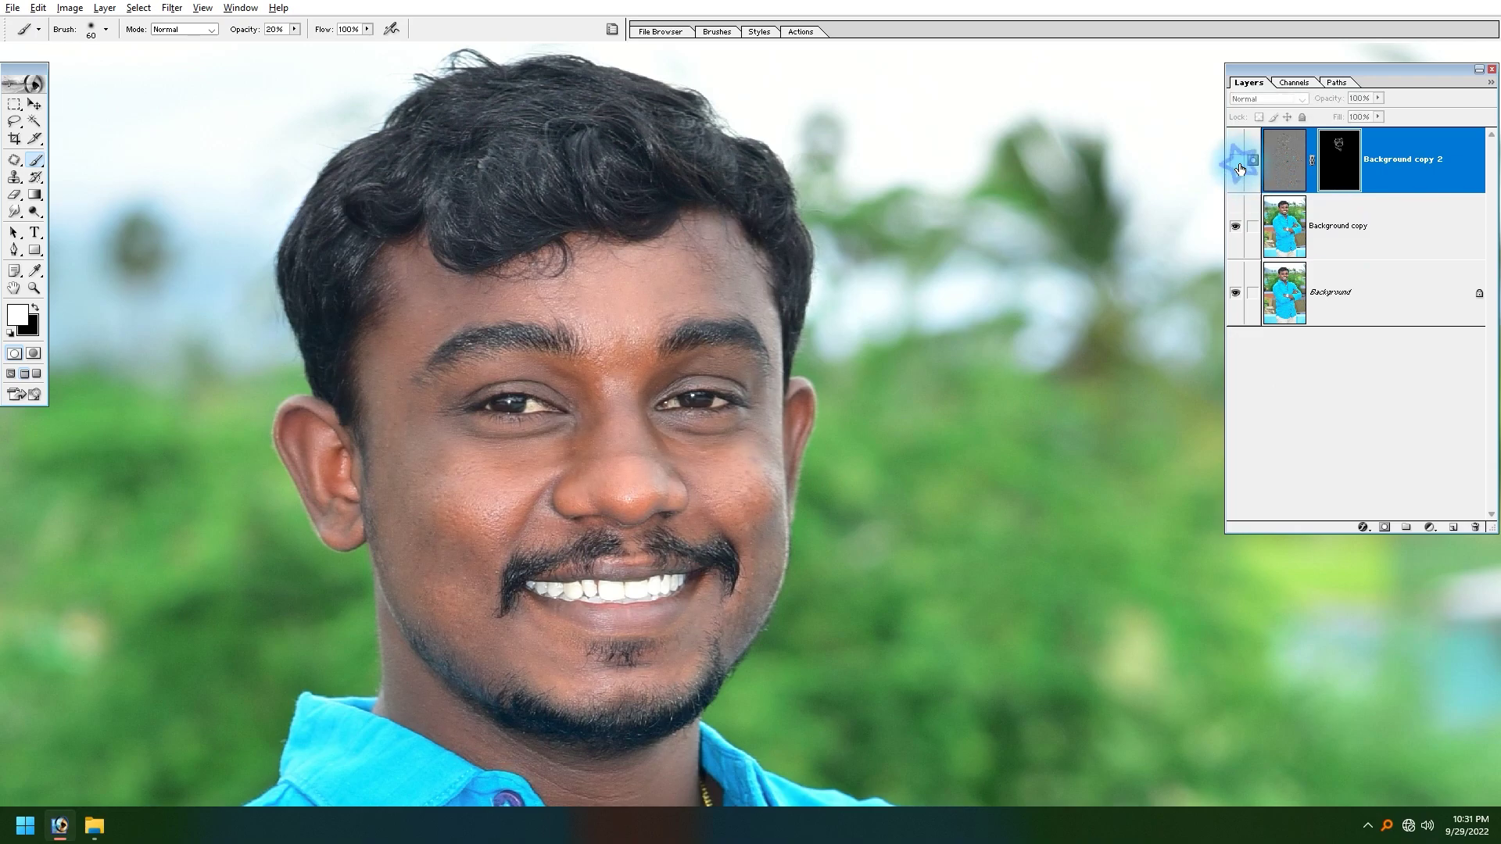
{"action": "left_click", "coordinate": [1237, 161]}
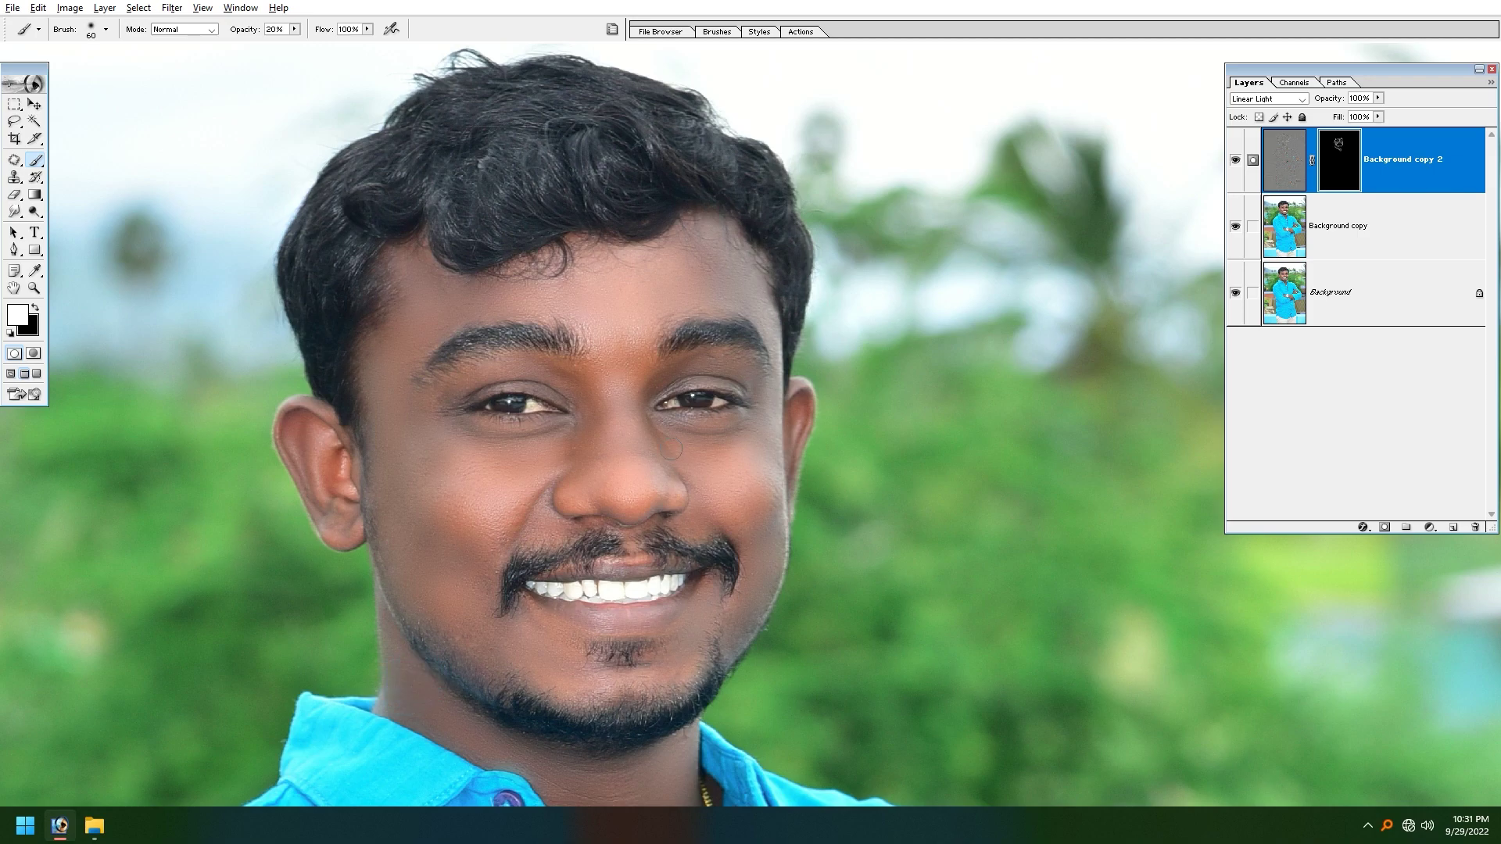
{"action": "key", "text": "ctrl+plus"}
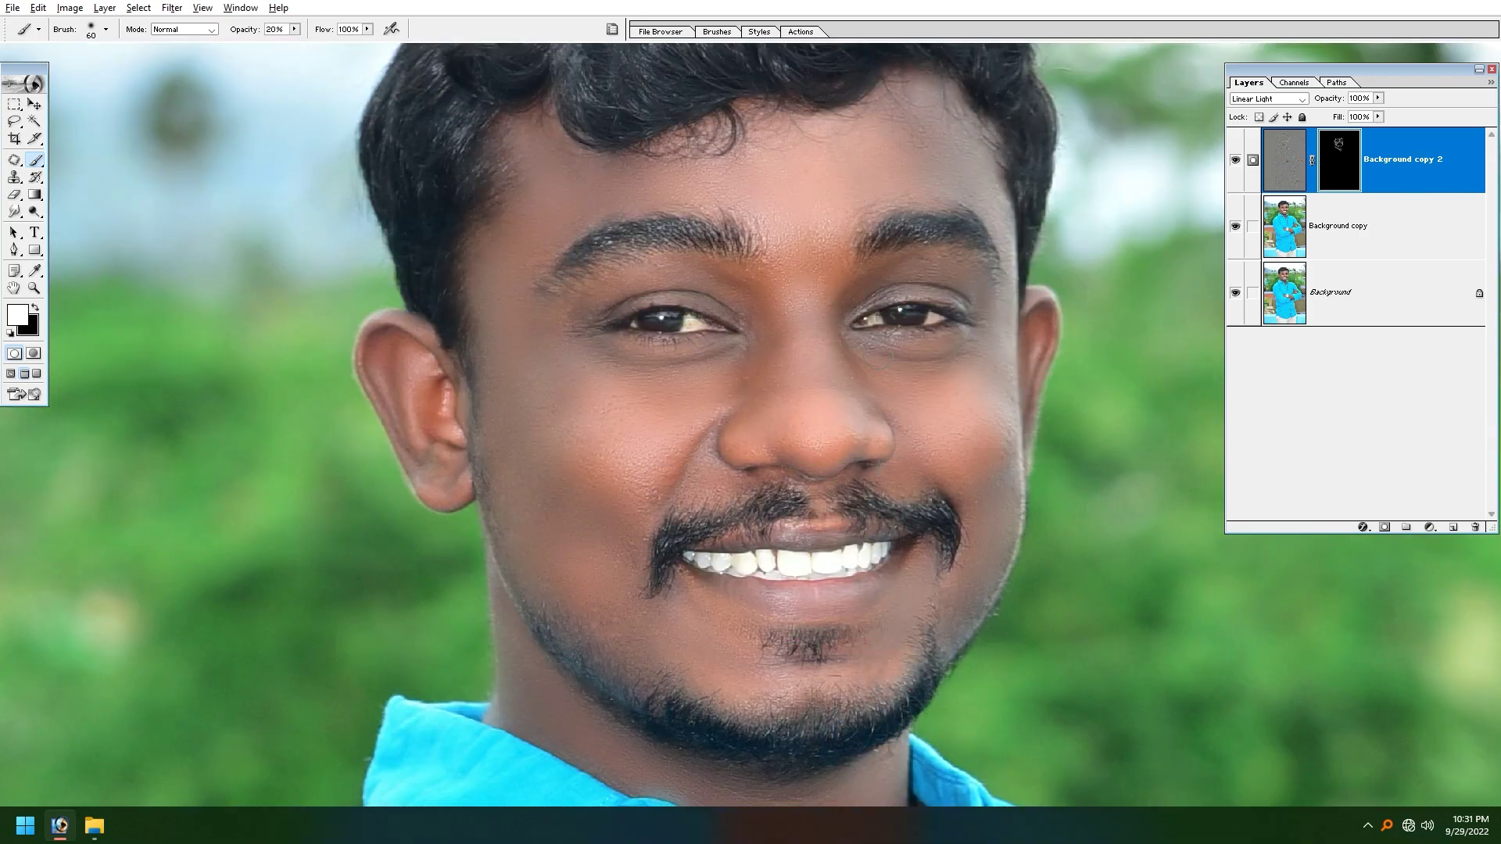
{"action": "left_click_drag", "start_coordinate": [917, 270], "coordinate": [851, 274]}
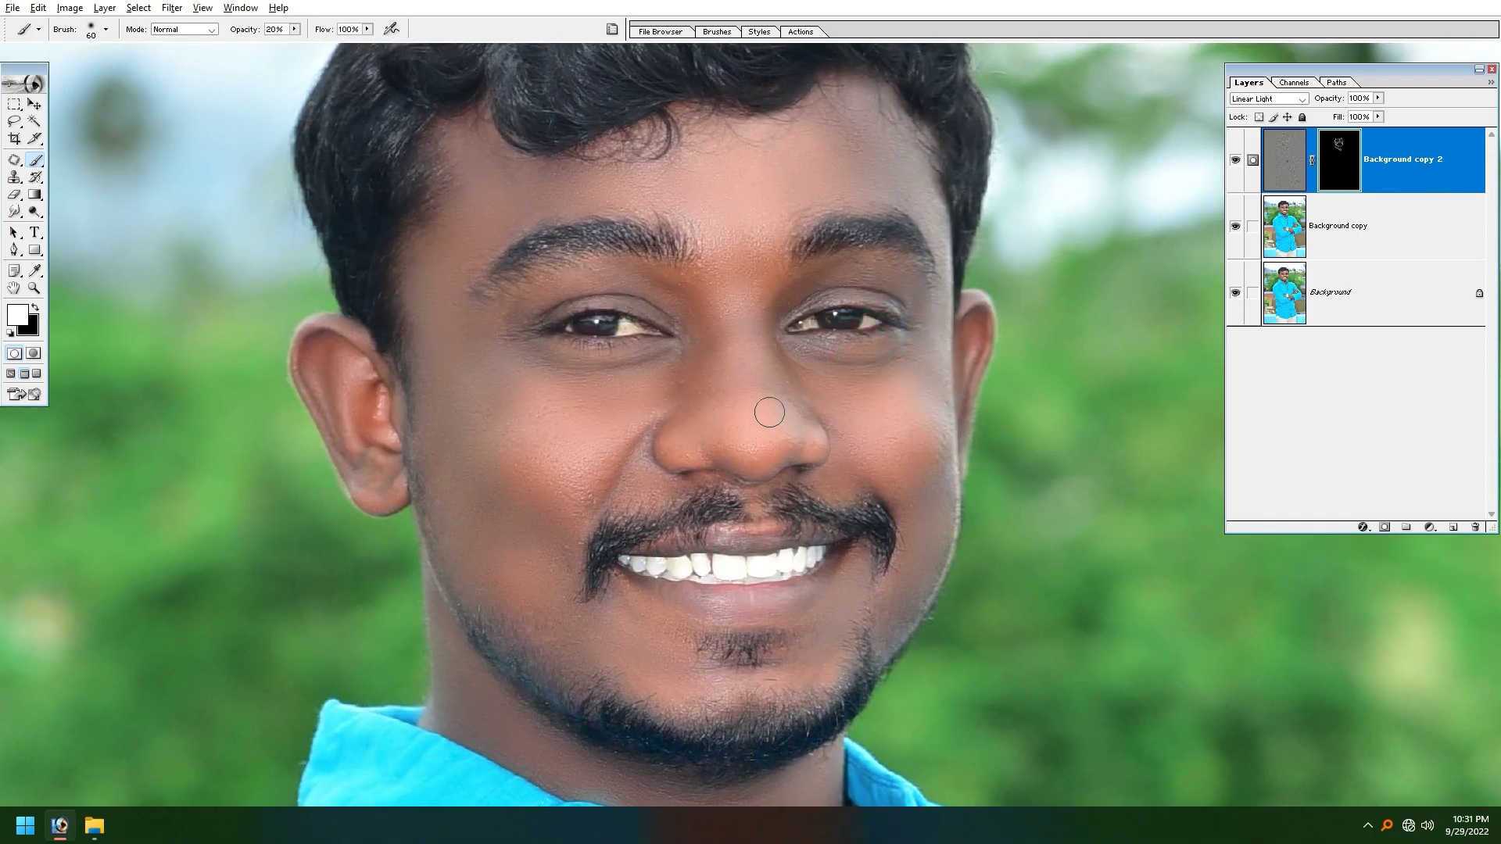
Set Background copy 2 to 65% opacity, link Background copy, and merge them.
{"action": "left_click", "coordinate": [1380, 97]}
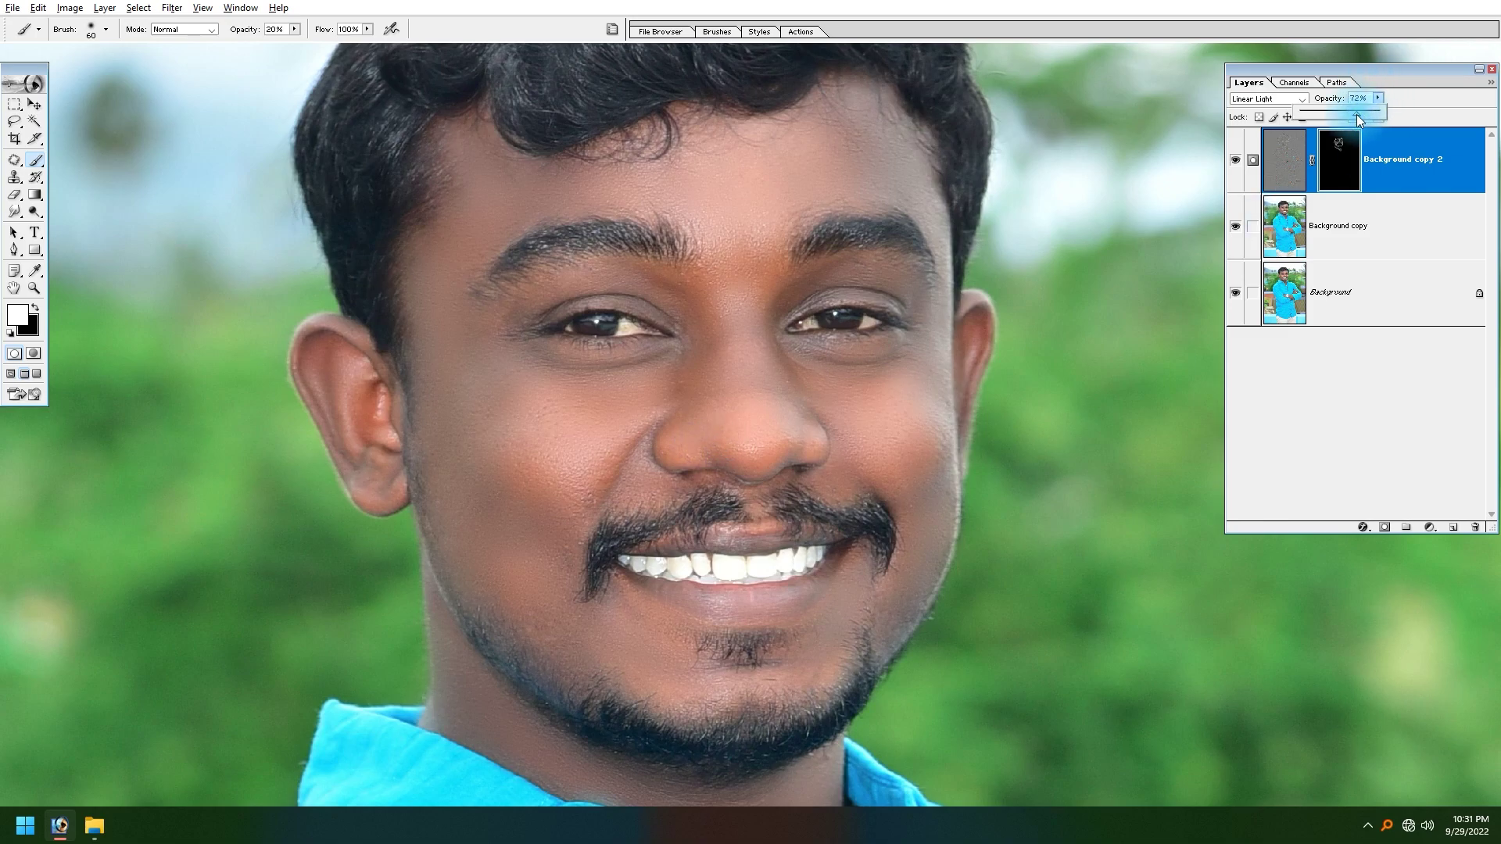
{"action": "left_click", "coordinate": [1237, 161]}
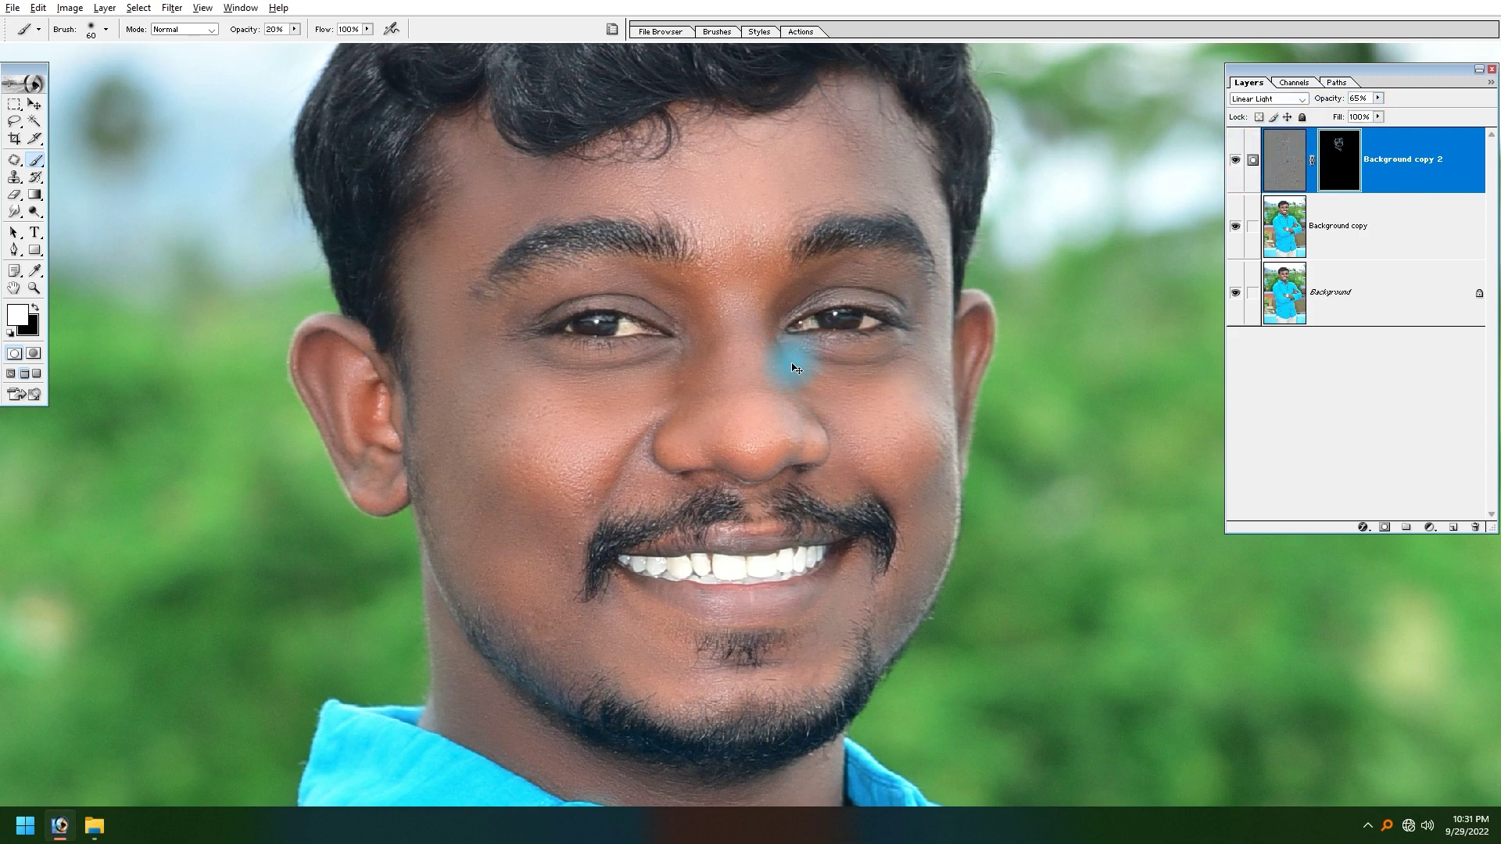
{"action": "type", "text": "65"}
{"action": "left_click", "coordinate": [1253, 227]}
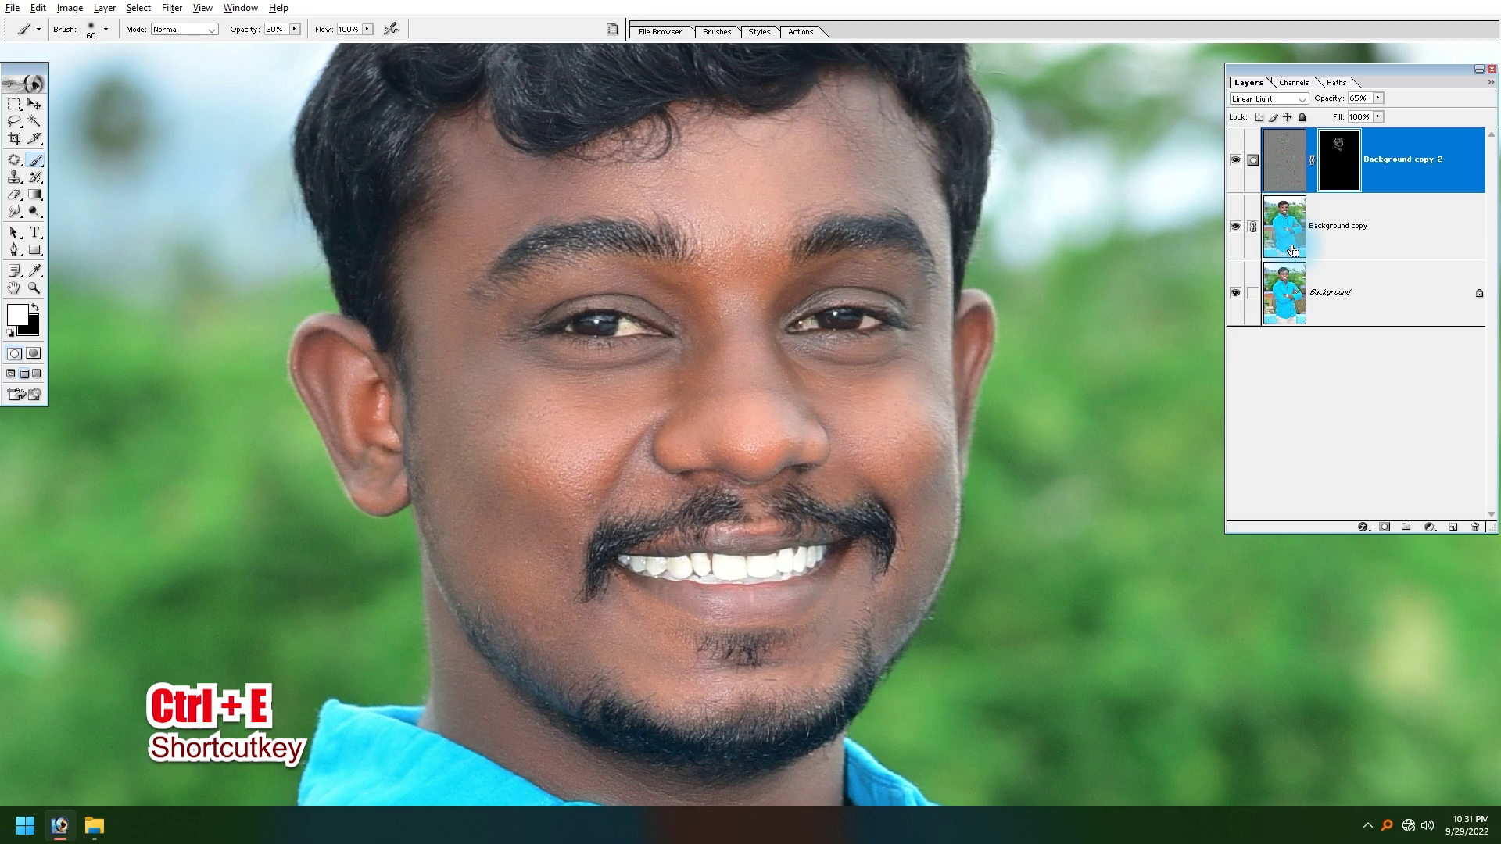
{"action": "key", "text": "ctrl+e"}
Compare the merged layer with the original and expand the High action set.
{"action": "left_click", "coordinate": [1236, 161]}
{"action": "left_click", "coordinate": [1236, 161]}
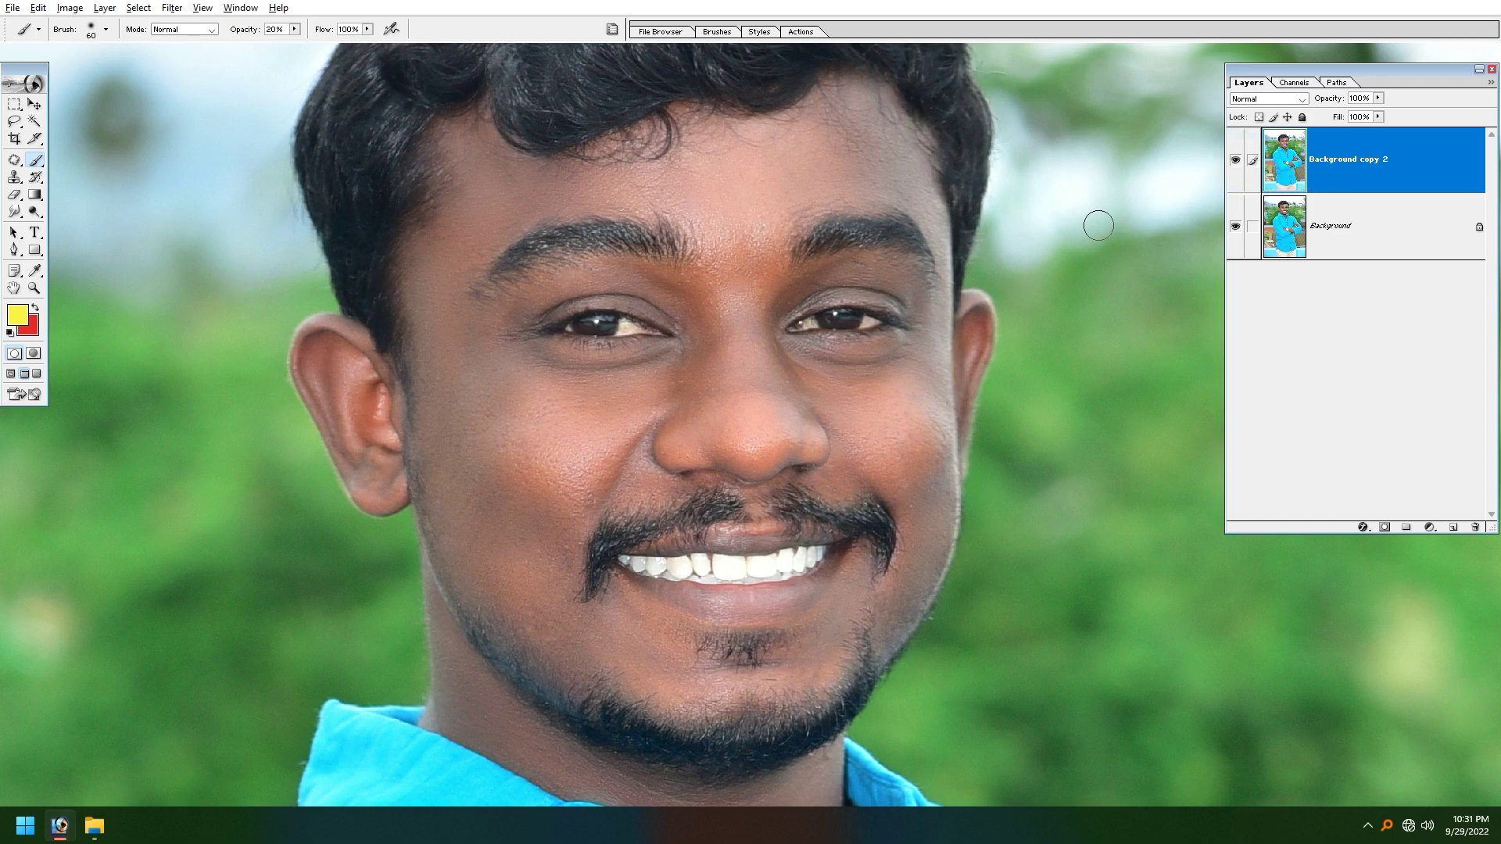
{"action": "left_click", "coordinate": [800, 32]}
{"action": "left_click", "coordinate": [859, 64]}
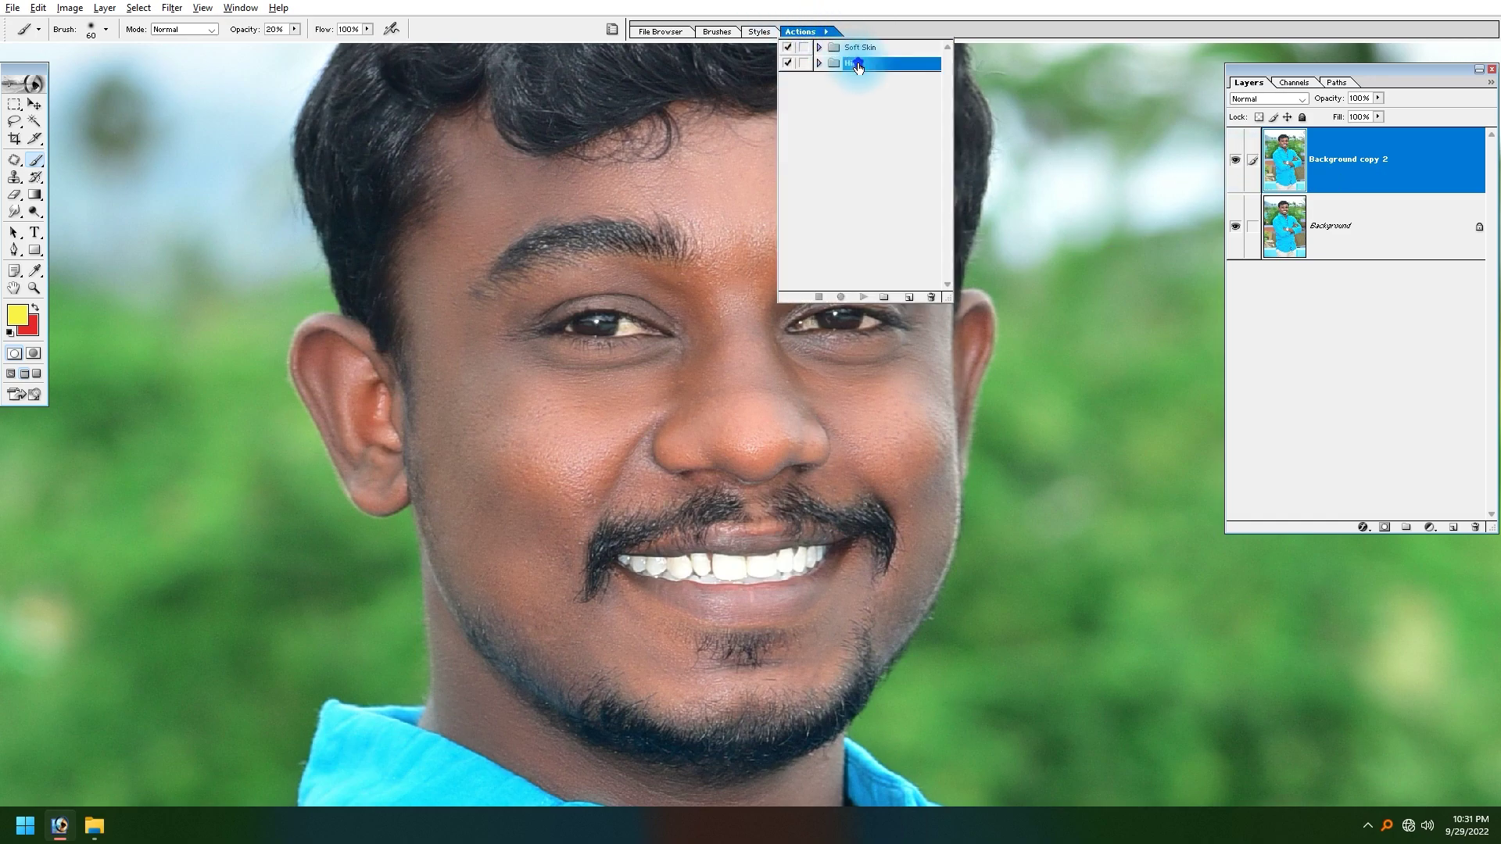
{"action": "left_click", "coordinate": [820, 63]}
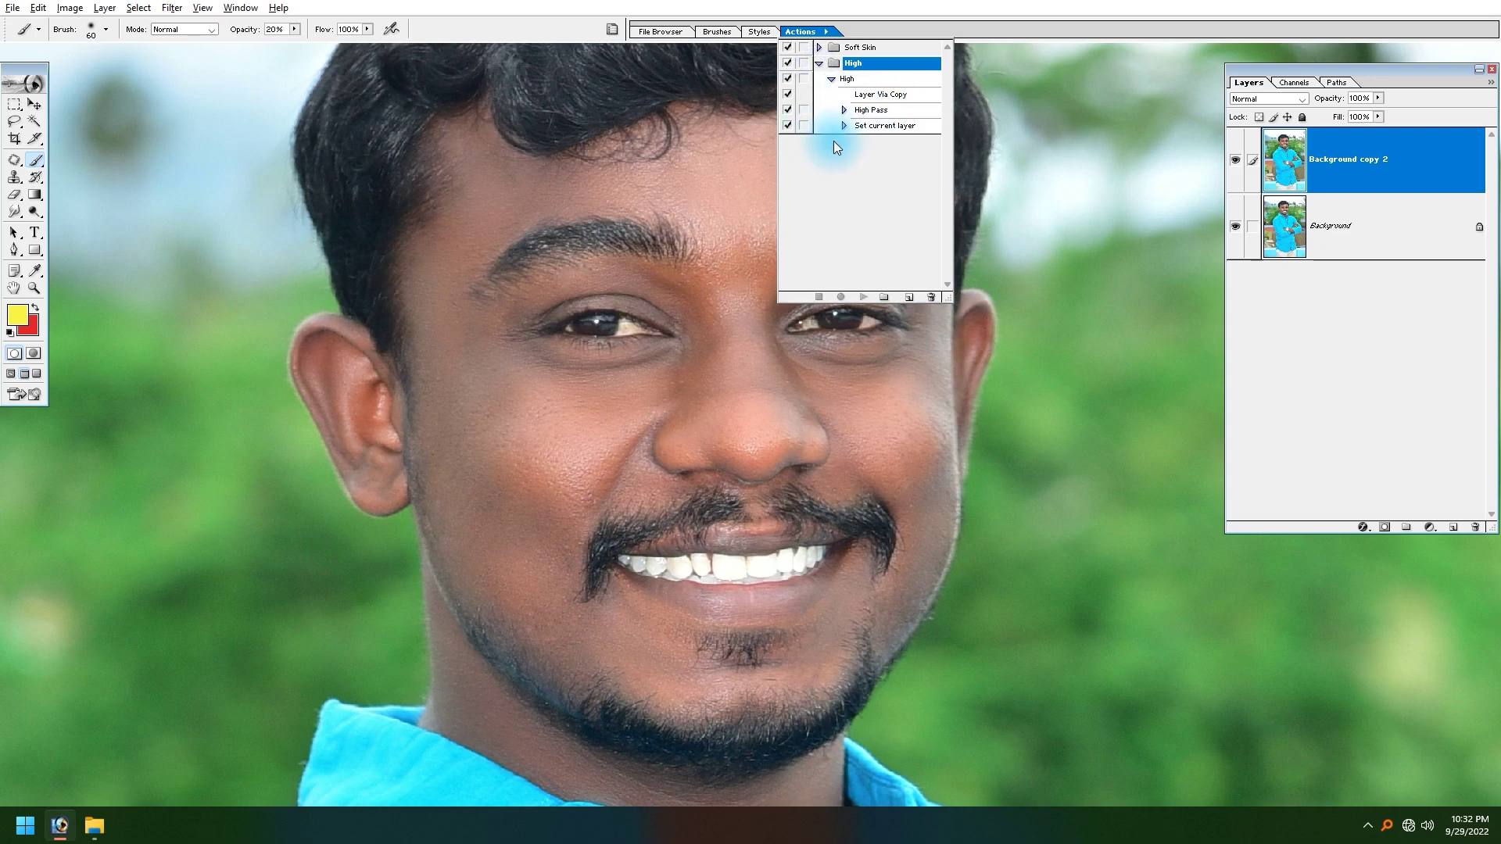
Make the High Pass step pause for settings and run the High action.
{"action": "left_click", "coordinate": [804, 110]}
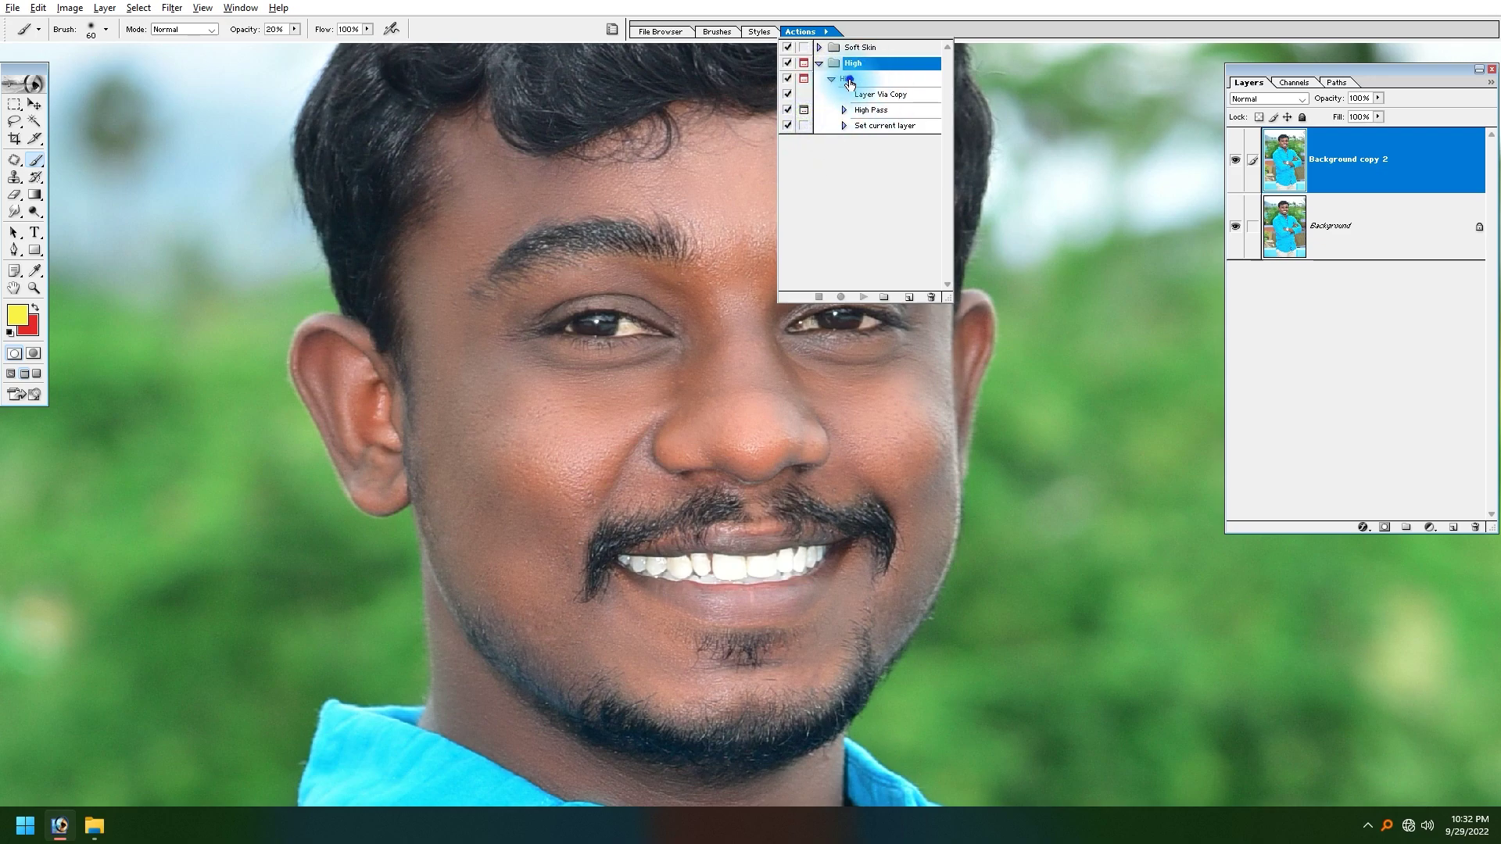
{"action": "left_click", "coordinate": [819, 63]}
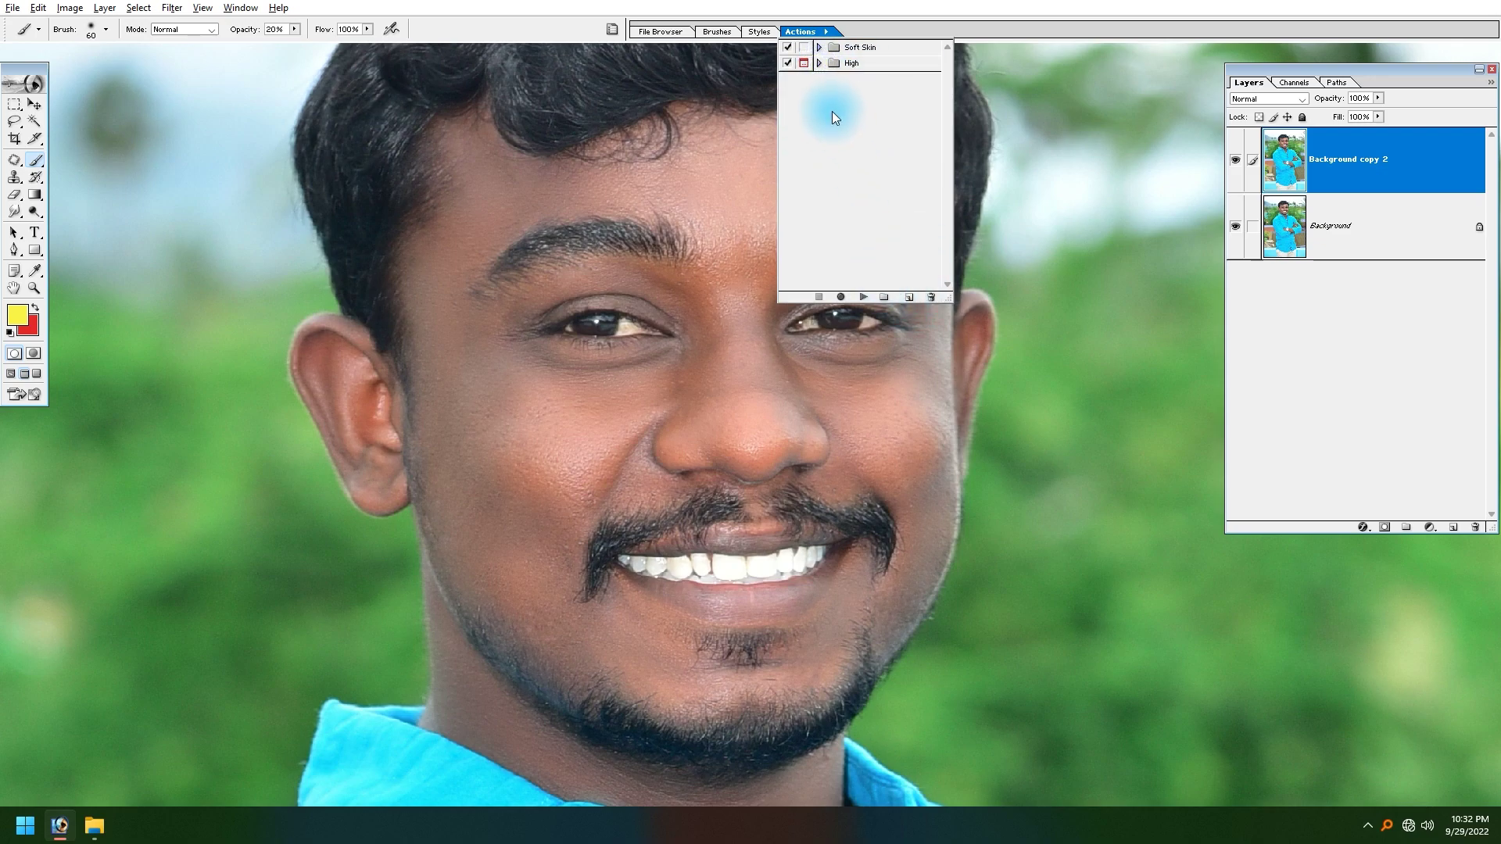
{"action": "left_click", "coordinate": [820, 64]}
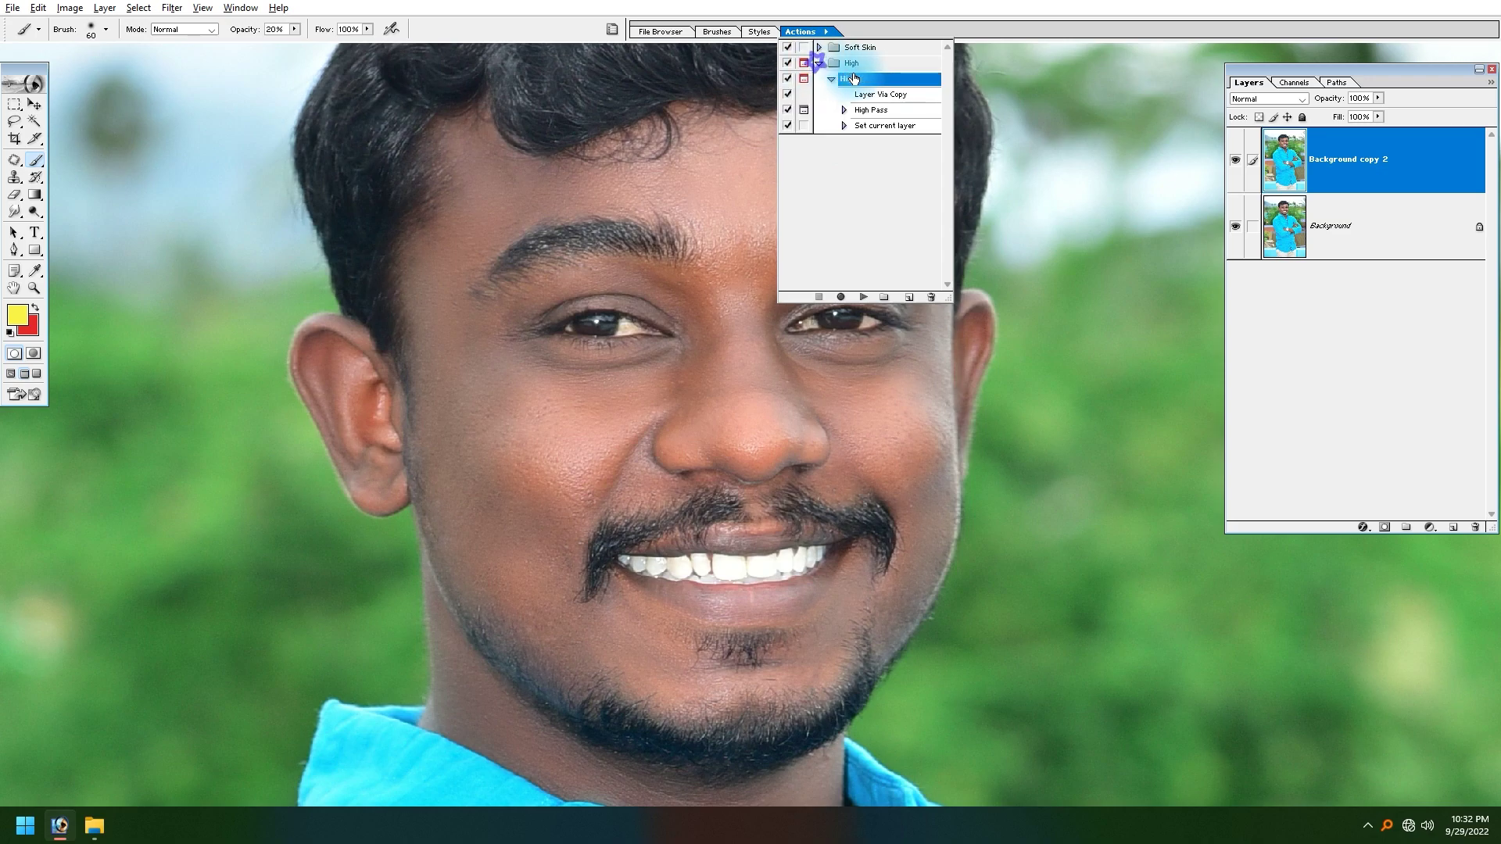
{"action": "left_click", "coordinate": [863, 296]}
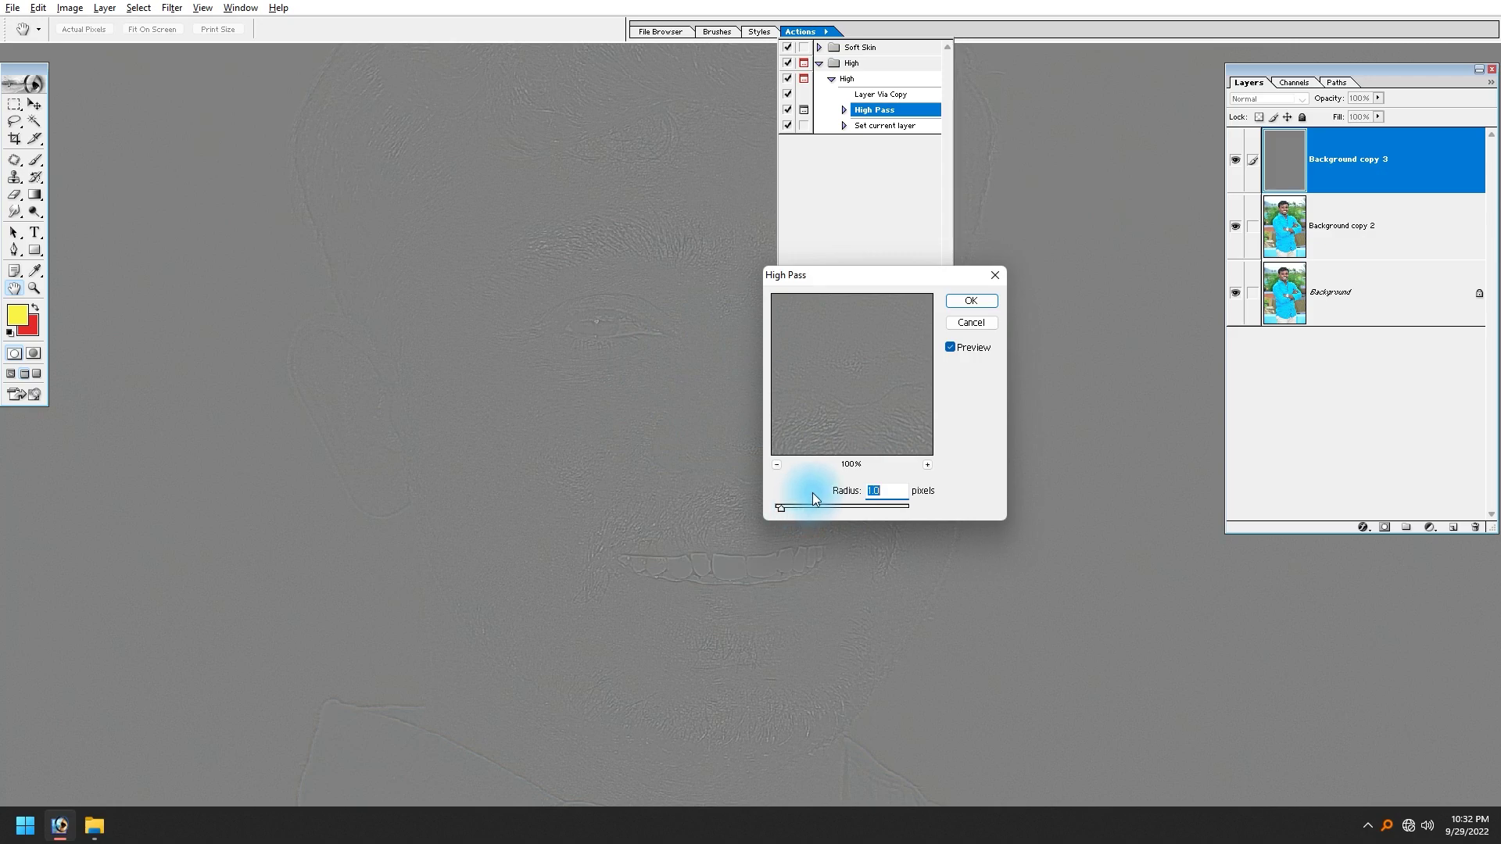
Try several High Pass radii and apply the filter at 2.0 pixels.
{"action": "left_click_drag", "start_coordinate": [786, 507], "coordinate": [867, 507]}
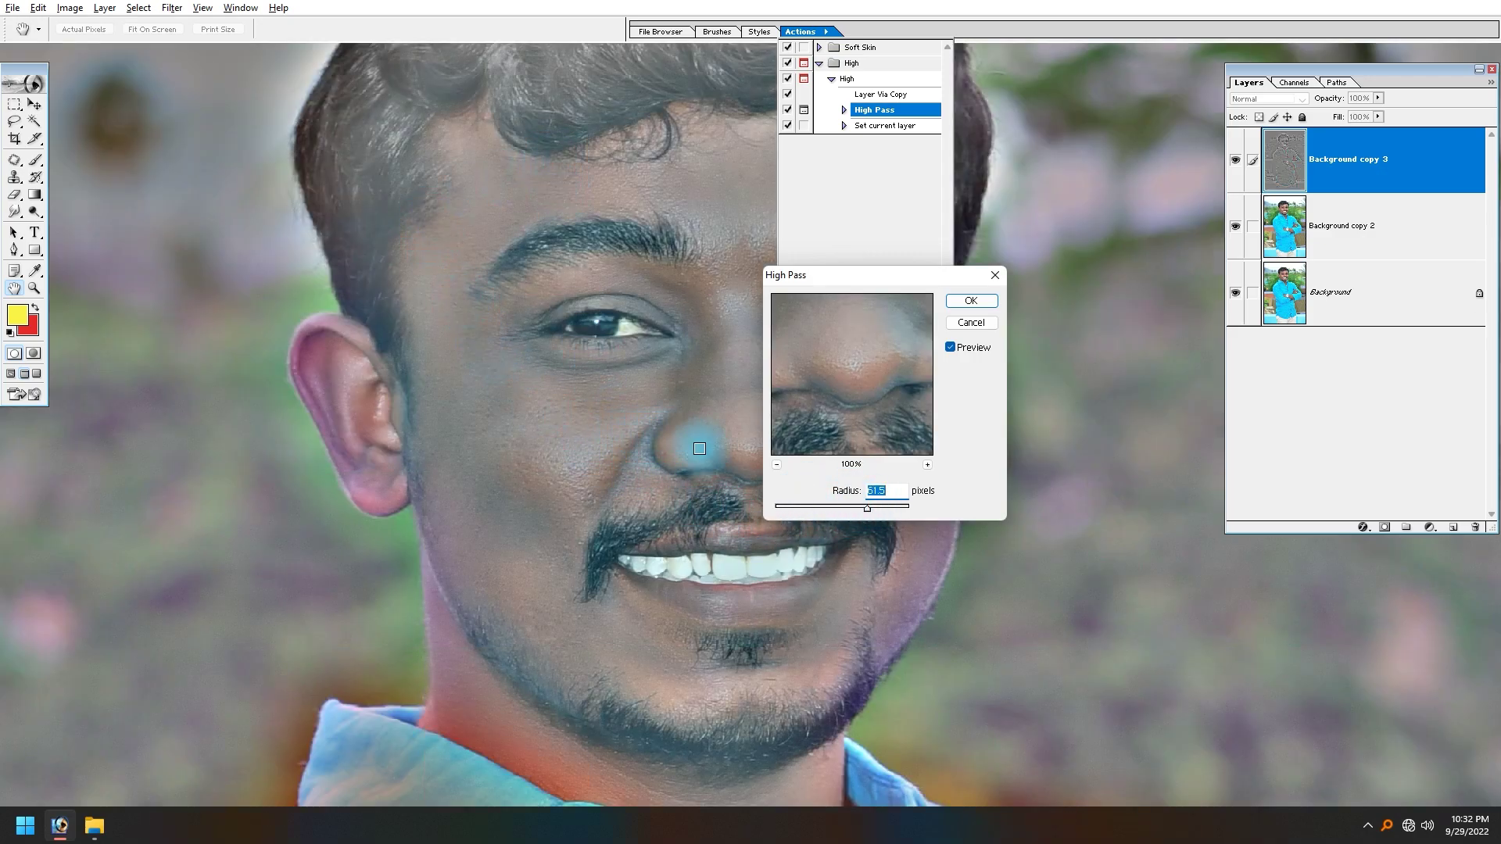
{"action": "left_click_drag", "start_coordinate": [810, 508], "coordinate": [704, 509]}
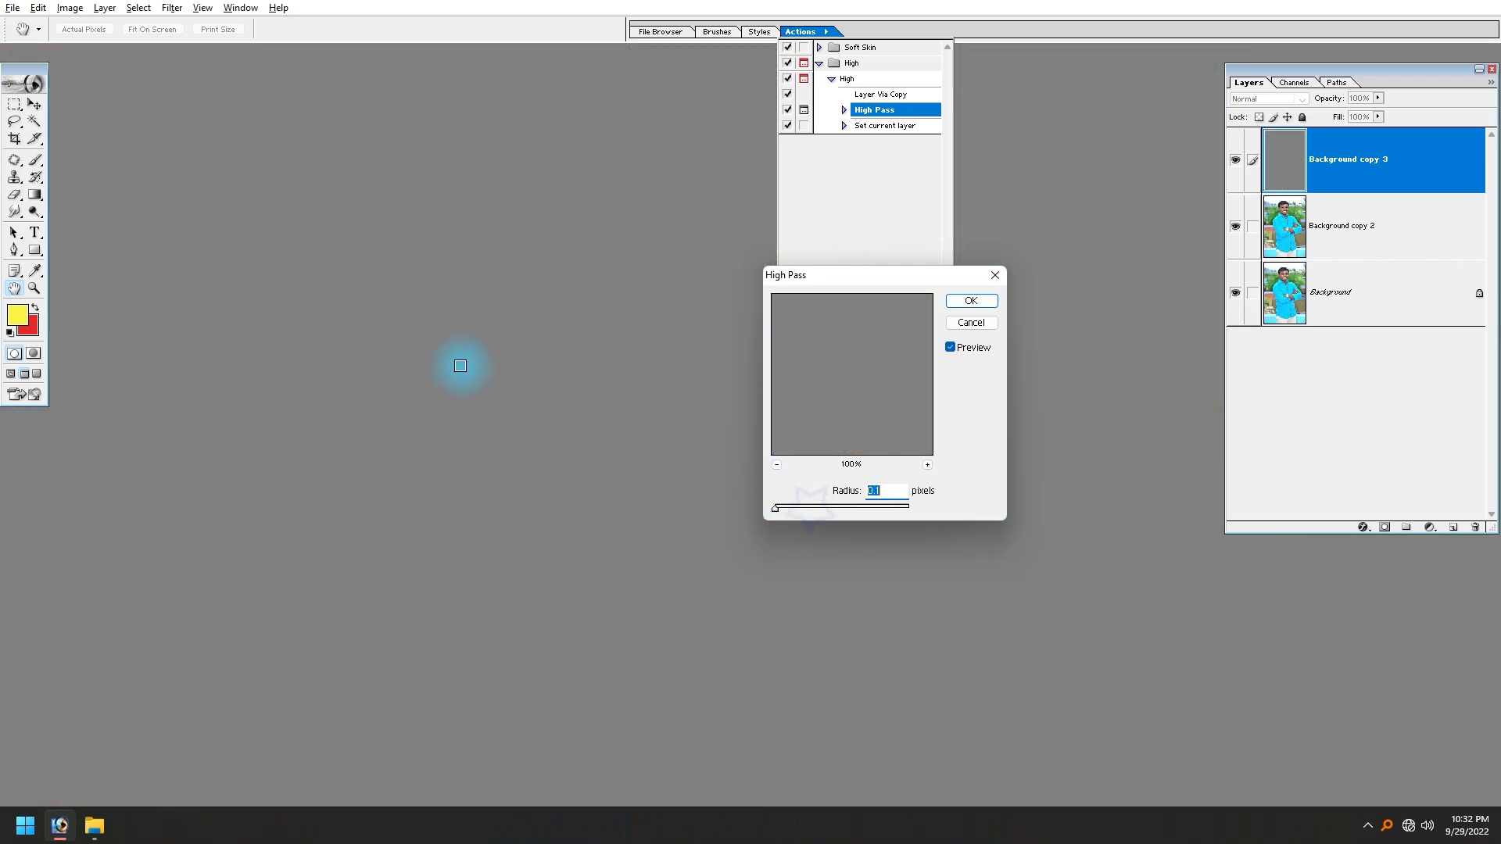
{"action": "left_click_drag", "start_coordinate": [832, 279], "coordinate": [1007, 296]}
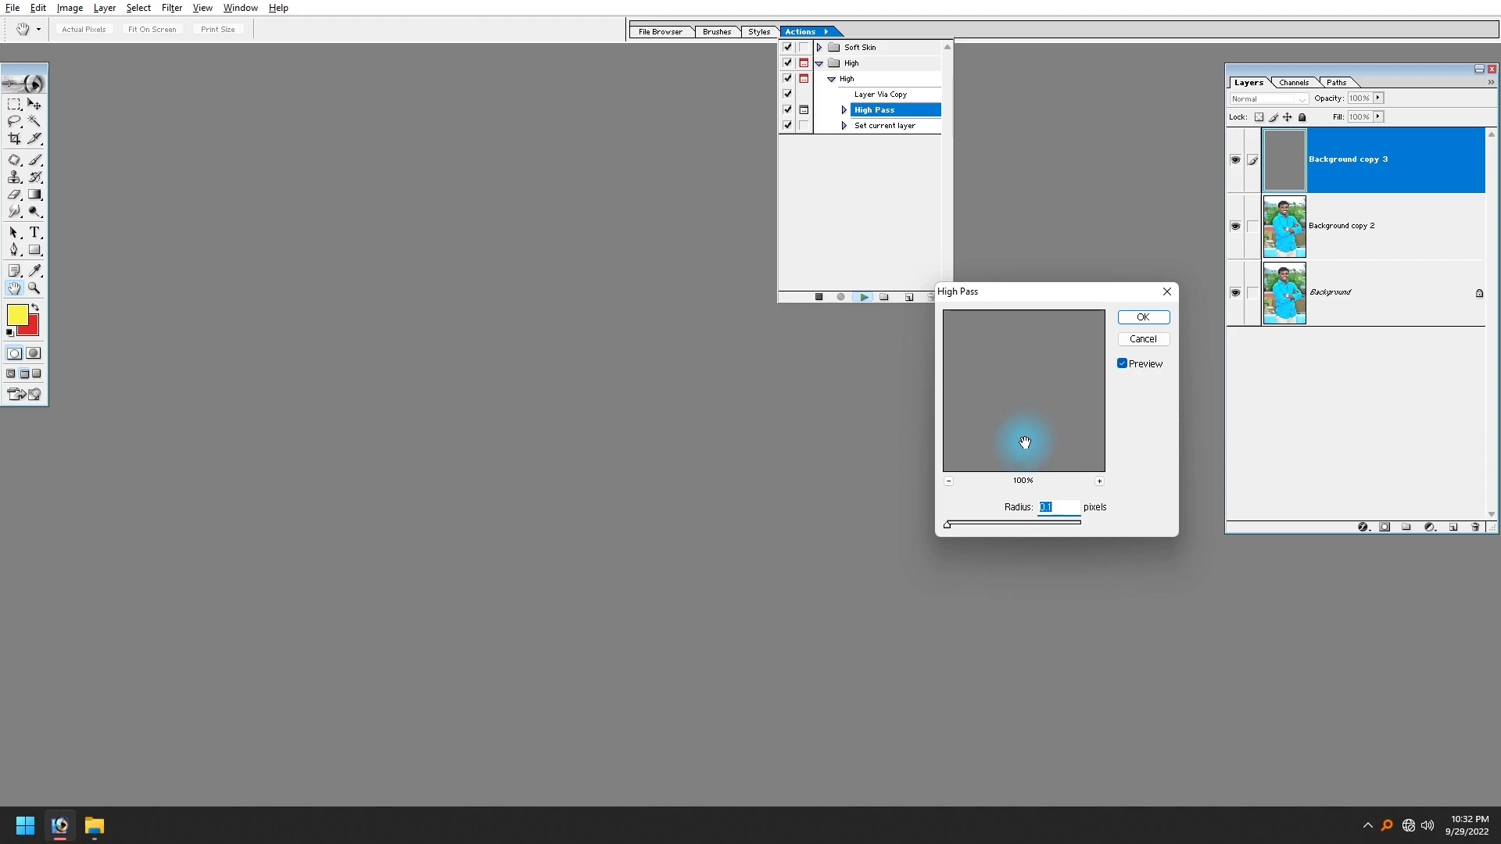
{"action": "key", "text": "Up"}
{"action": "key", "text": "Up"}
{"action": "key", "text": "Up"}
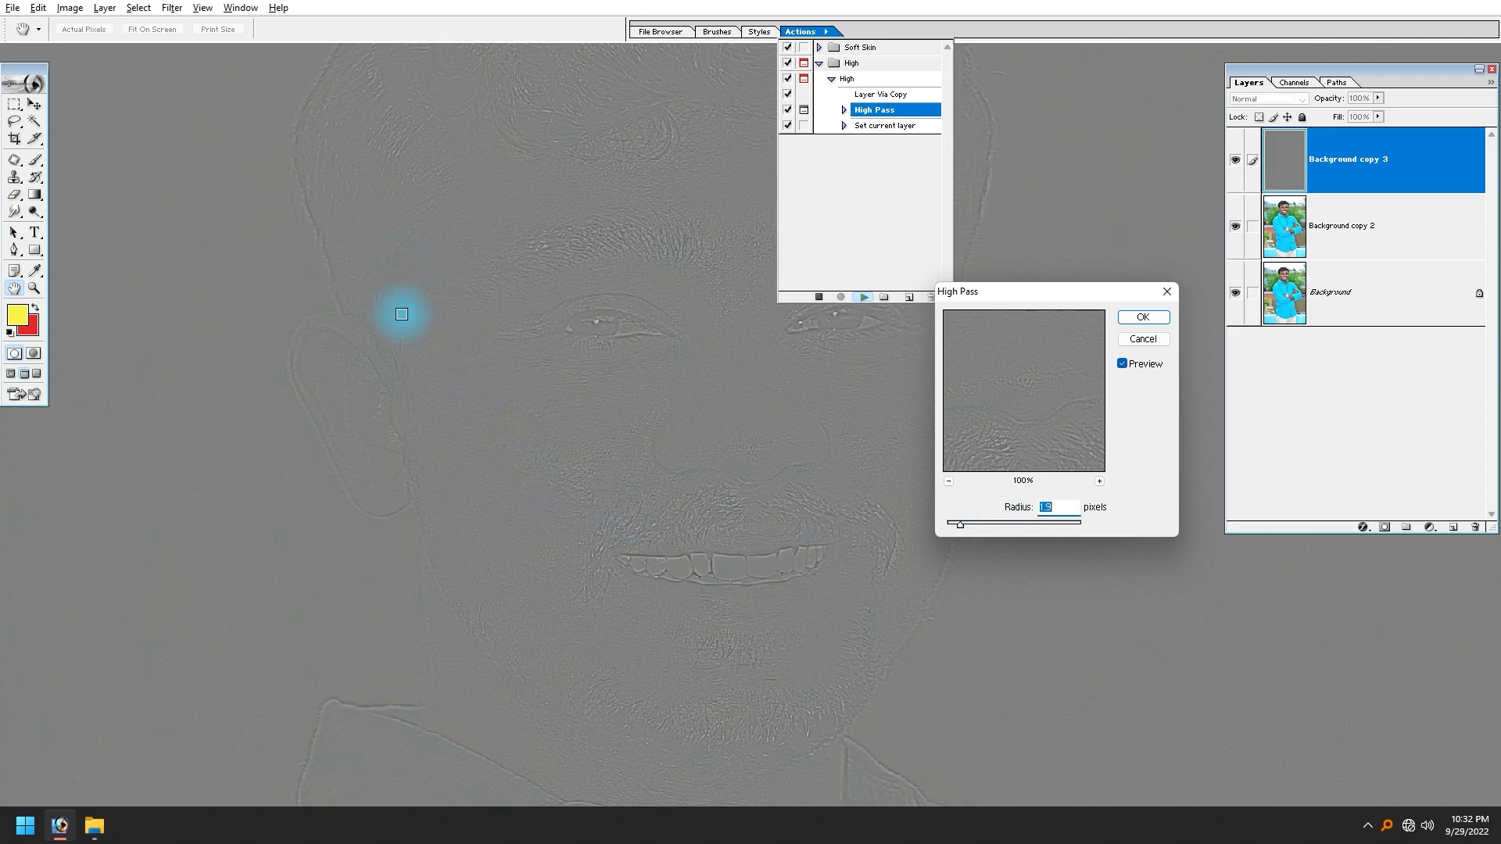
{"action": "key", "text": "ctrl+minus"}
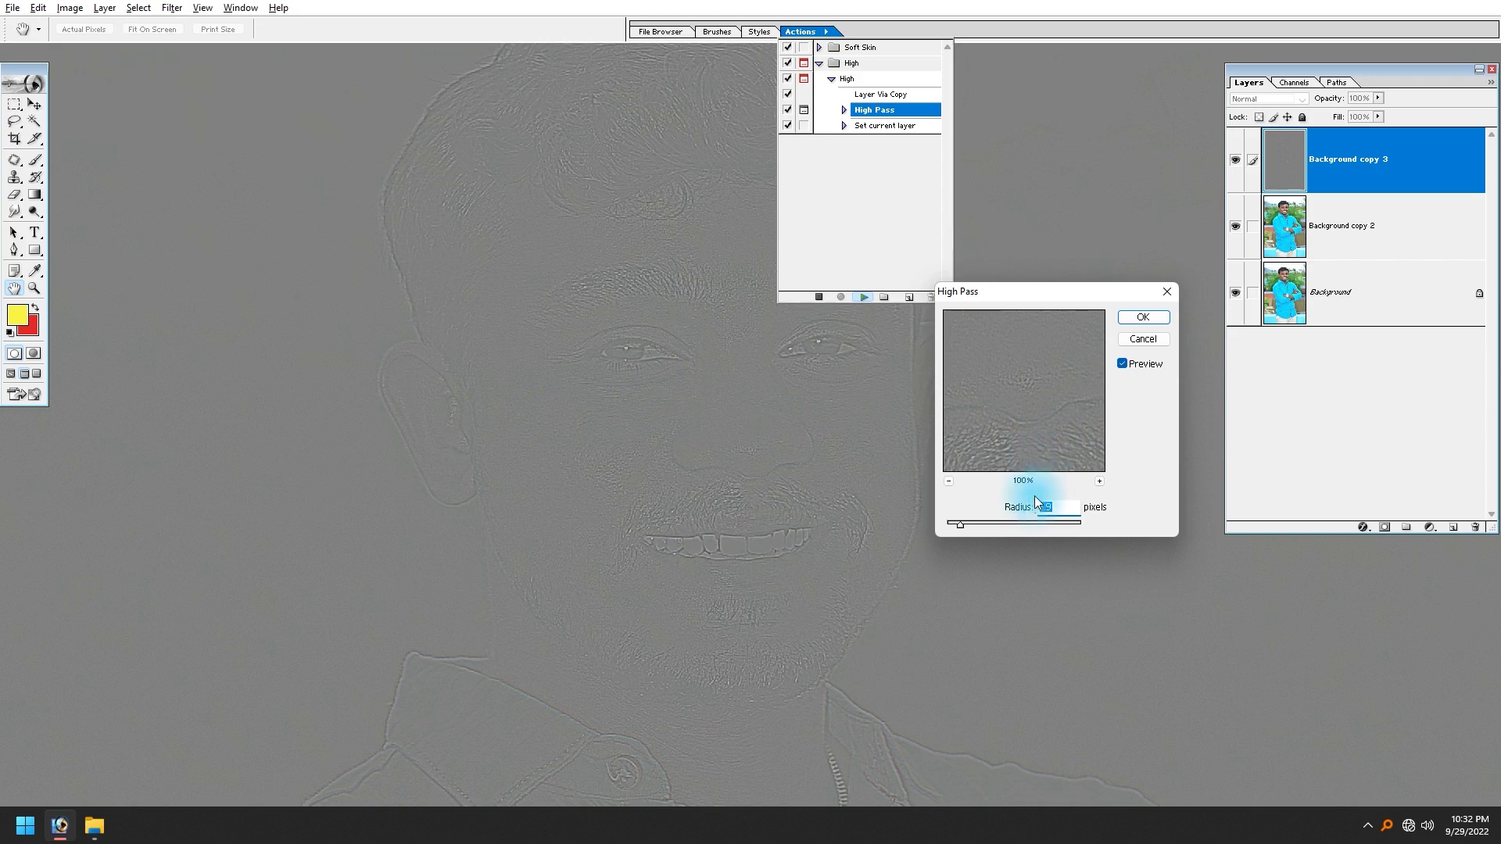
{"action": "key", "text": "ctrl+minus"}
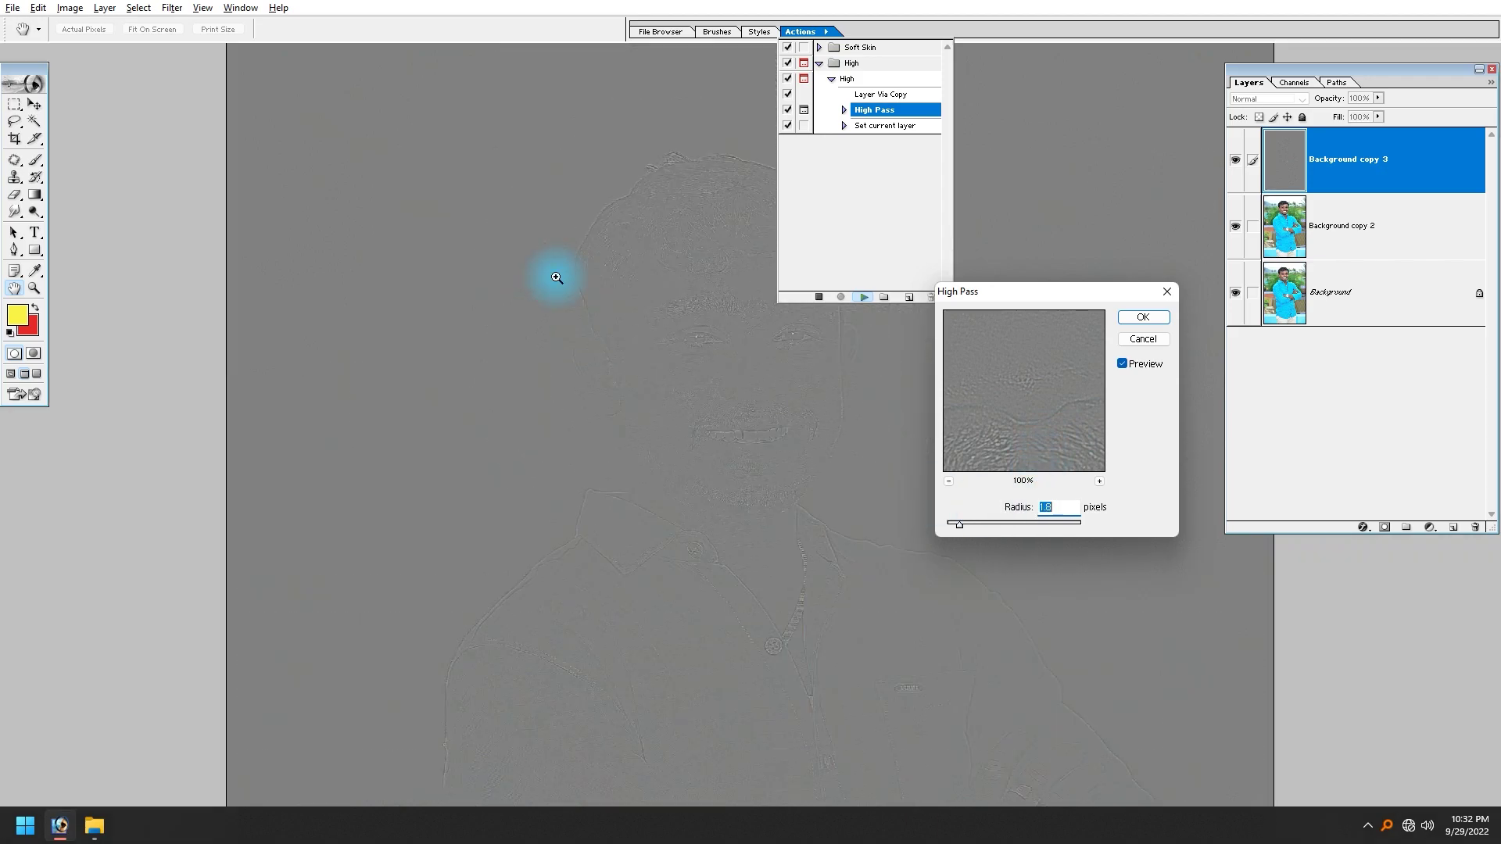
{"action": "key", "text": "ctrl+plus"}
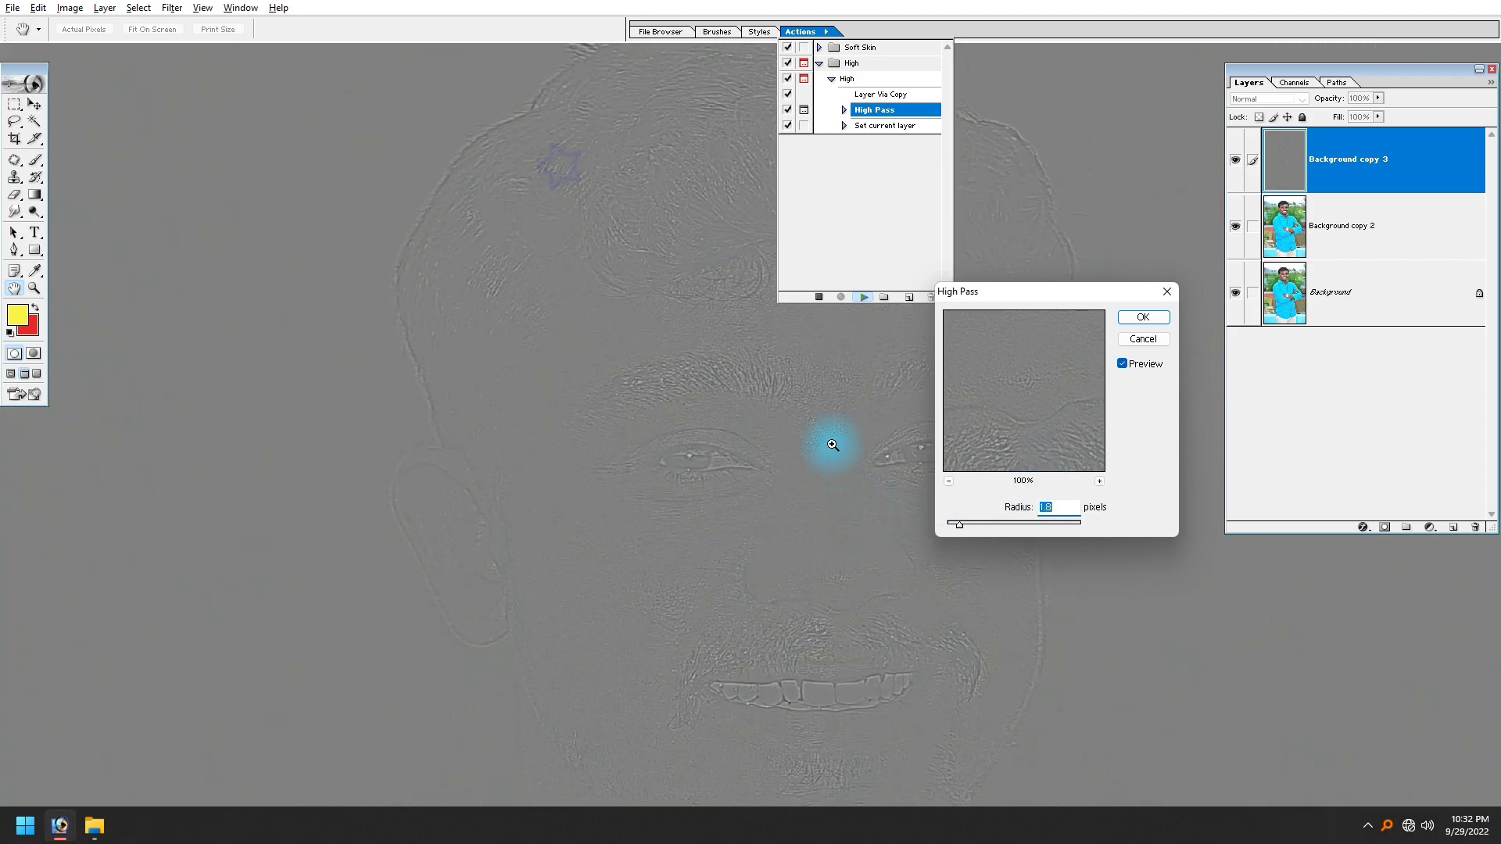
{"action": "left_click_drag", "start_coordinate": [795, 539], "coordinate": [607, 361]}
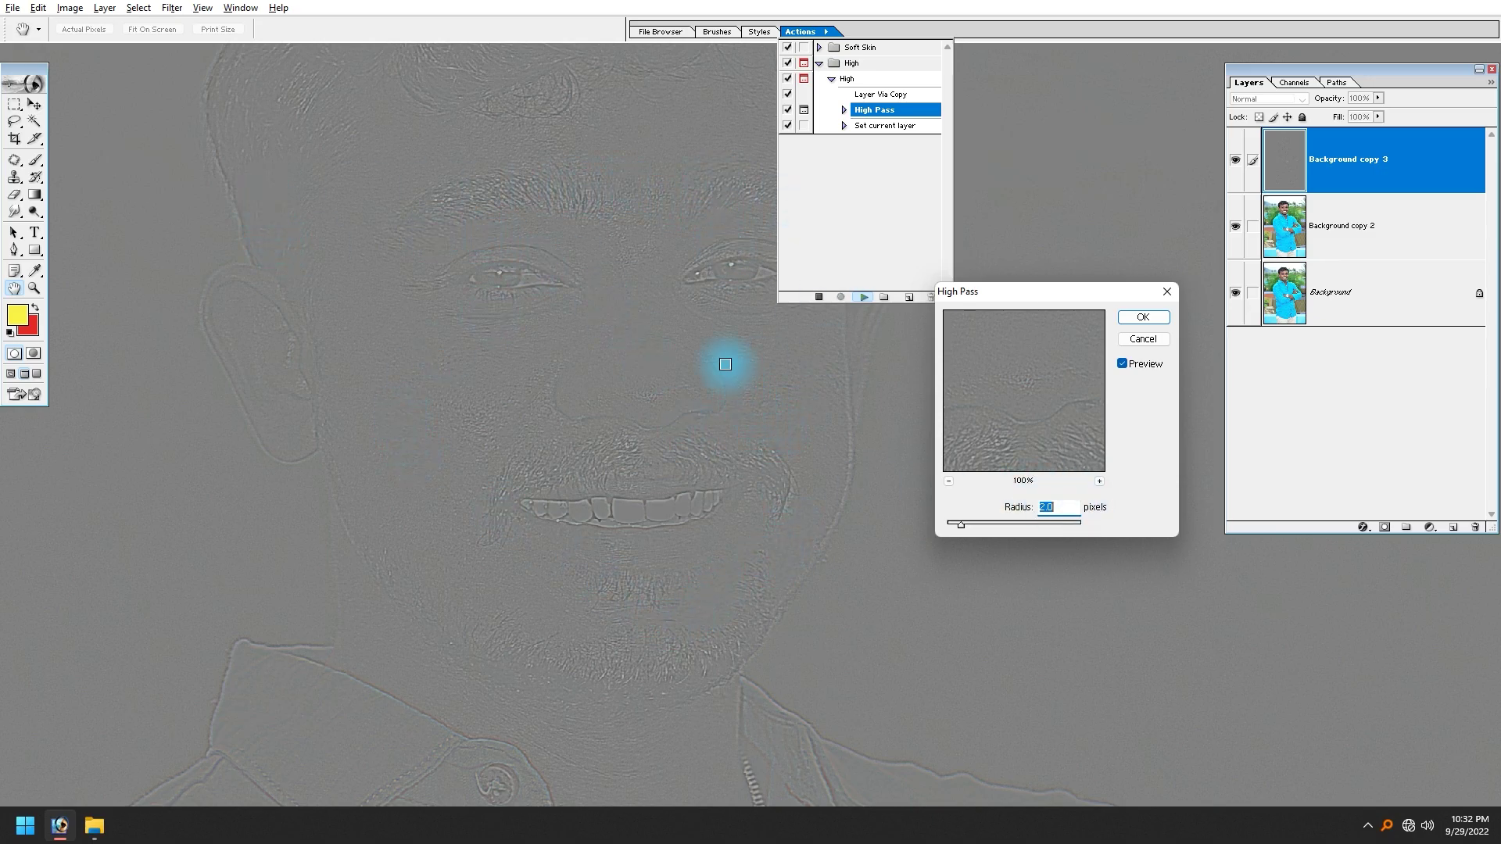
{"action": "left_click", "coordinate": [1144, 317]}
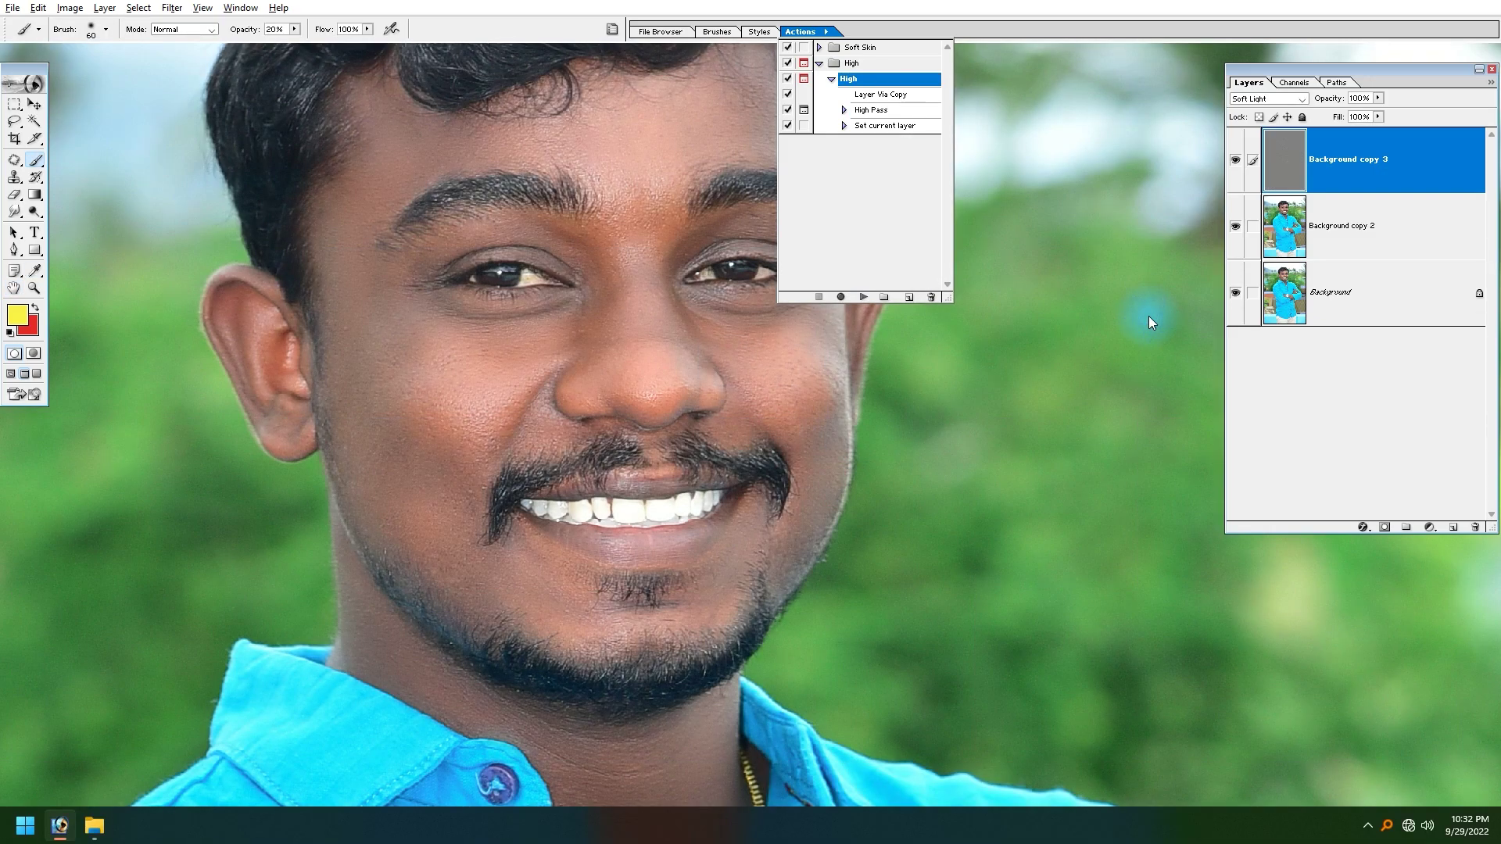
Zoom in on the eyes and toggle the sharpening layer to compare before and after.
{"action": "left_click", "coordinate": [800, 31]}
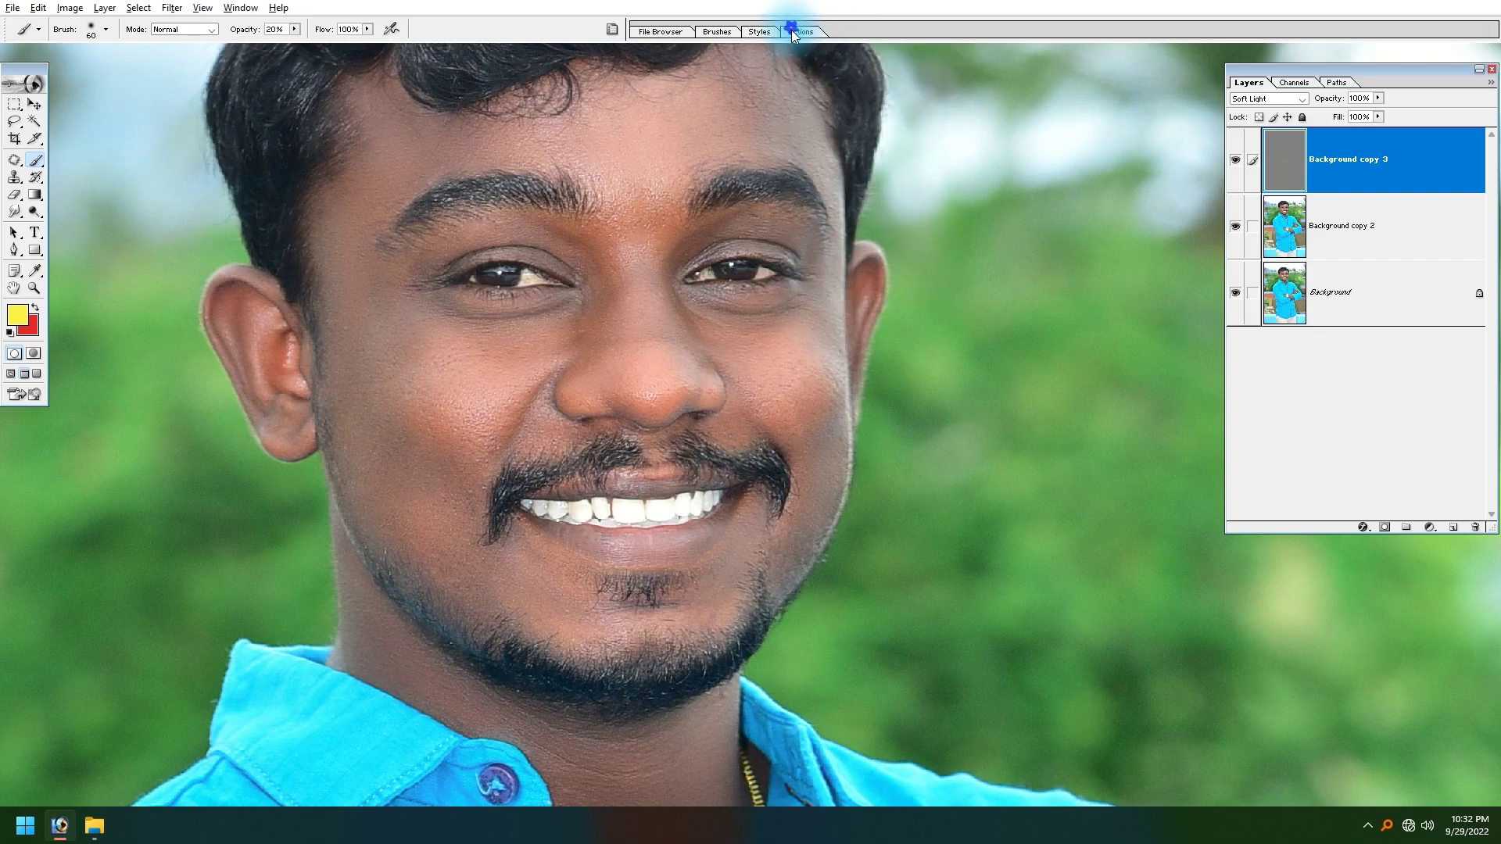
{"action": "left_click_drag", "start_coordinate": [993, 143], "coordinate": [207, 476]}
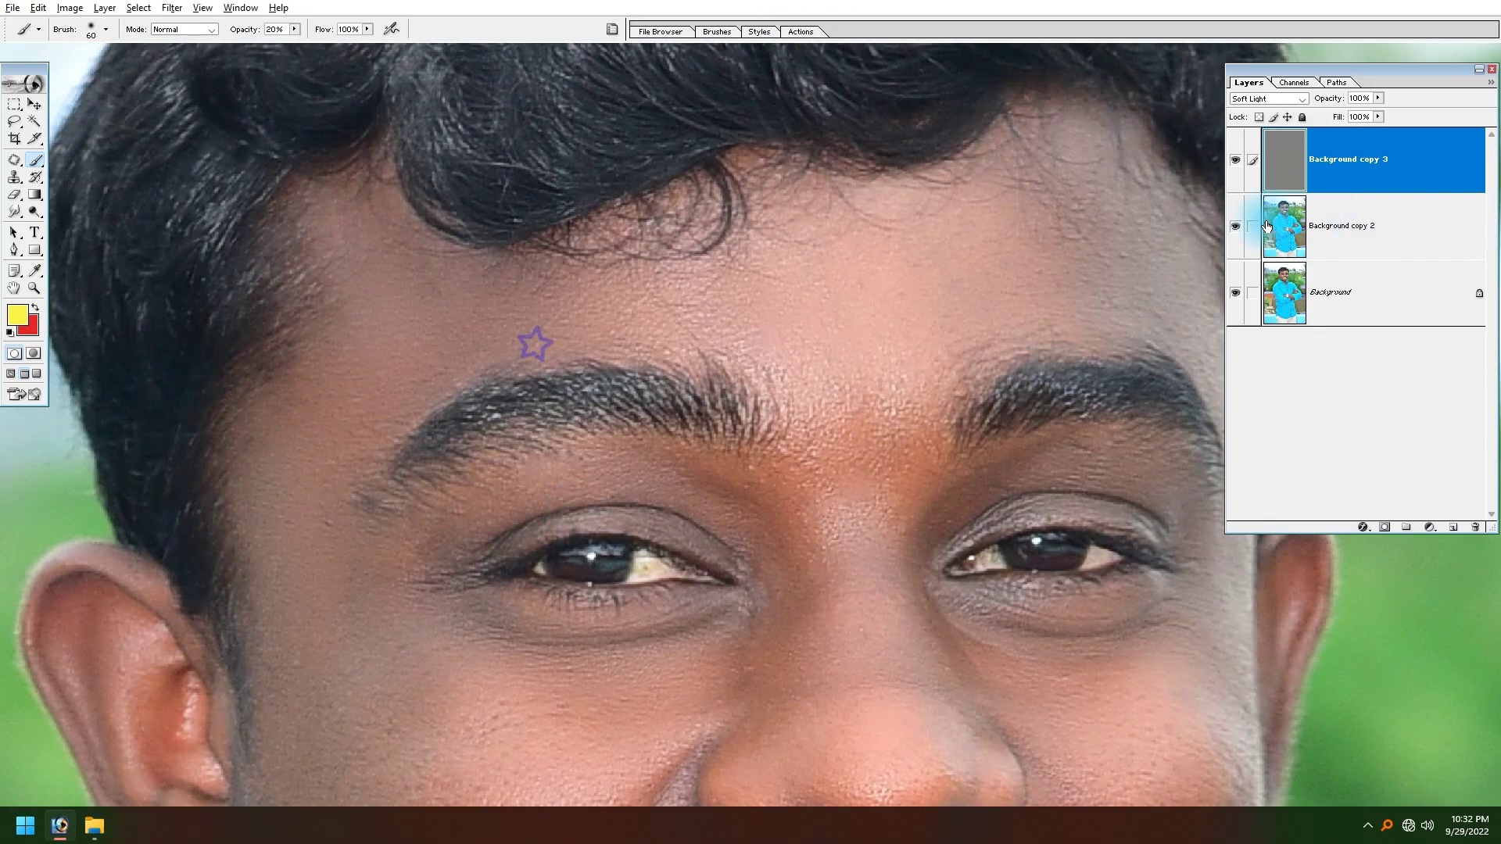
{"action": "left_click", "coordinate": [1236, 160]}
{"action": "left_click", "coordinate": [1235, 159]}
{"action": "mouse_move", "coordinate": [947, 299]}
{"action": "left_mouse_down"}
{"action": "mouse_move", "coordinate": [316, 738]}
{"action": "mouse_move", "coordinate": [321, 724]}
{"action": "left_mouse_up"}
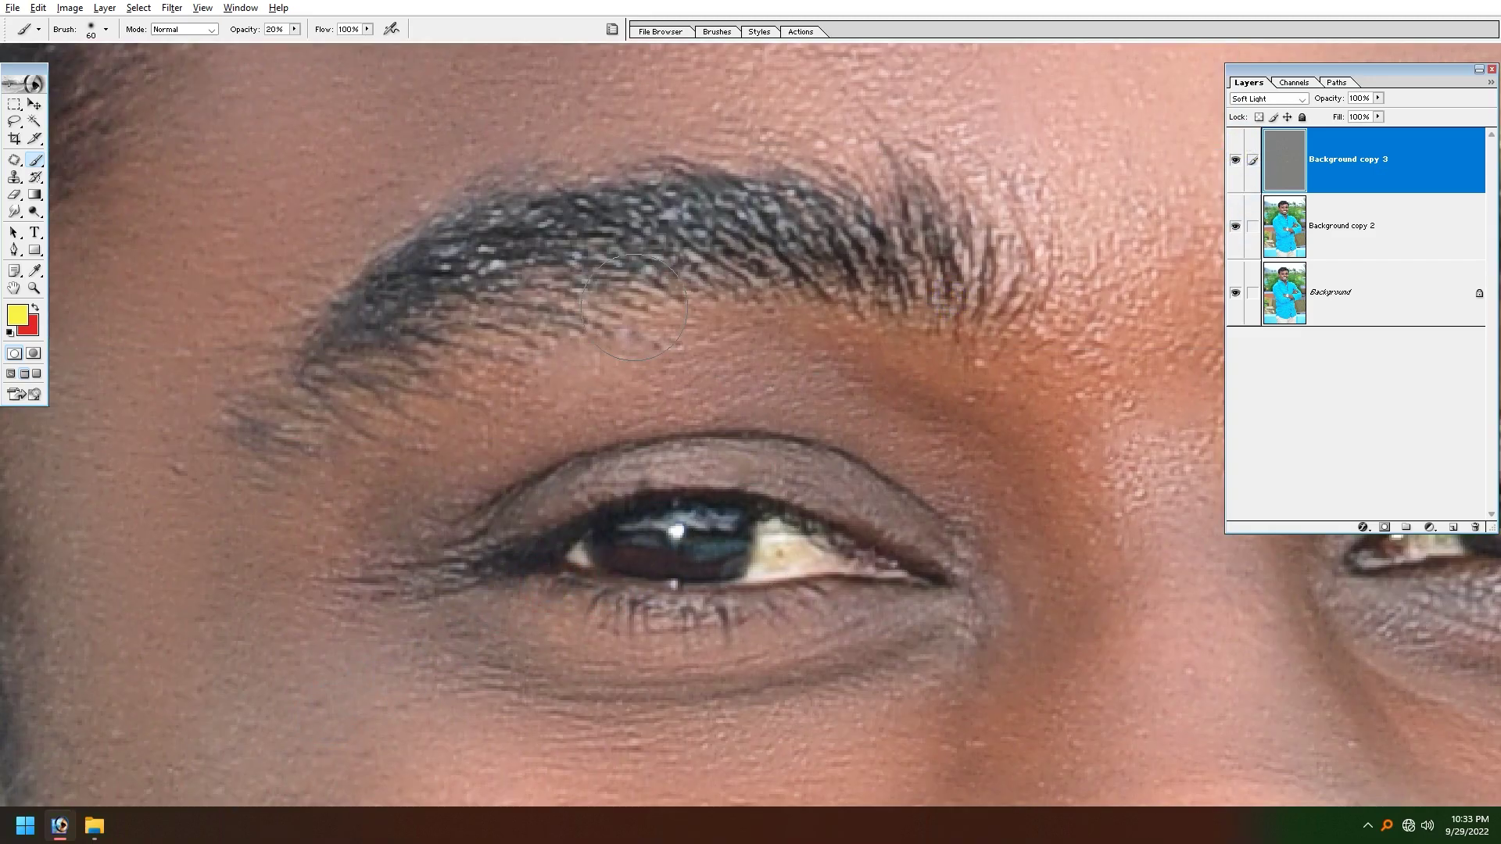
{"action": "left_click", "coordinate": [1235, 160]}
{"action": "left_click", "coordinate": [1235, 160]}
{"action": "left_click", "coordinate": [1039, 409]}
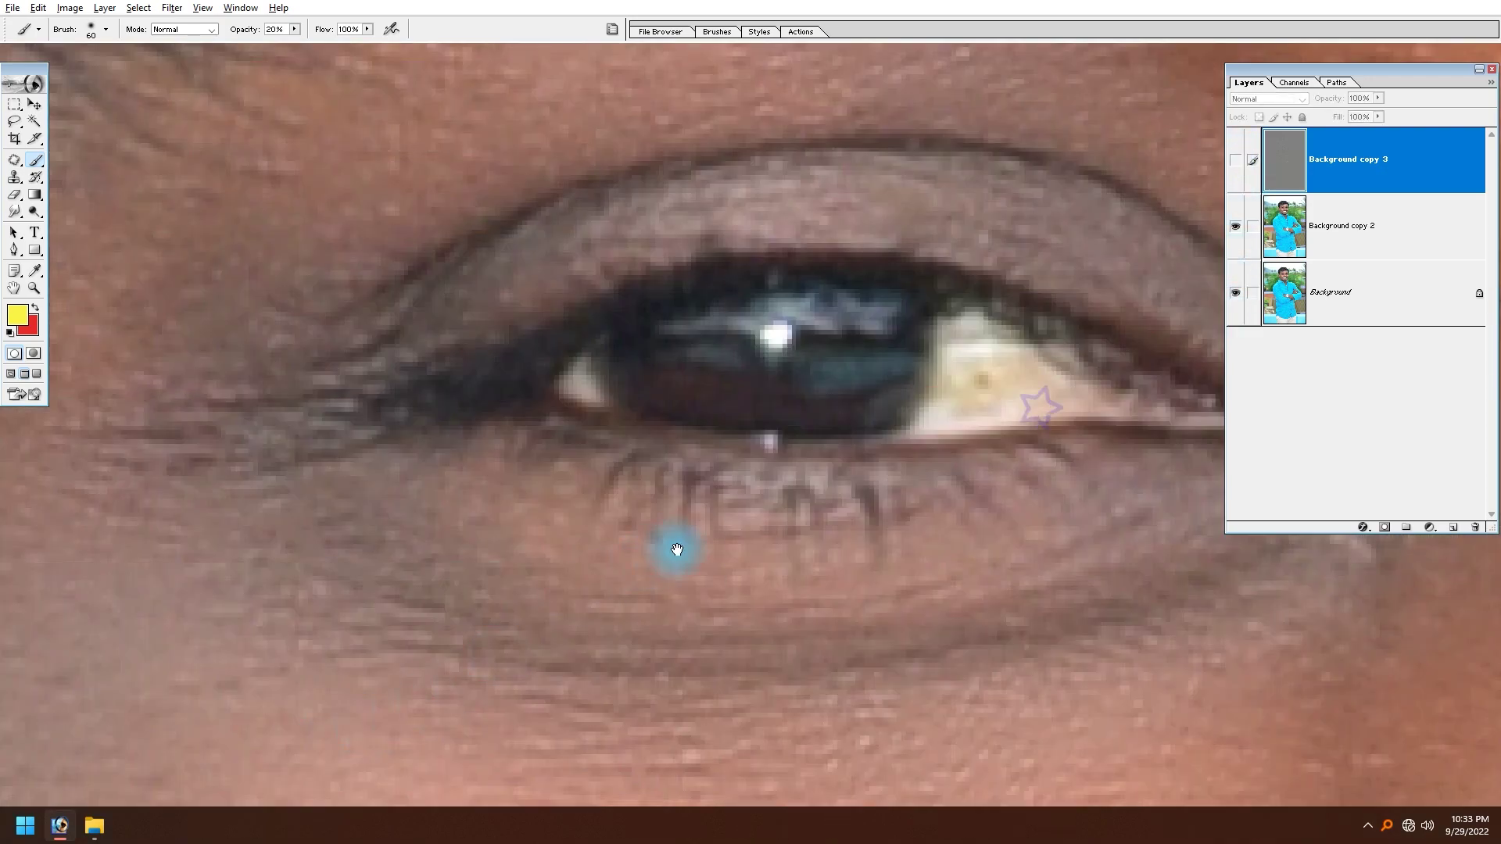
{"action": "left_click", "coordinate": [671, 547]}
{"action": "left_click", "coordinate": [1235, 160]}
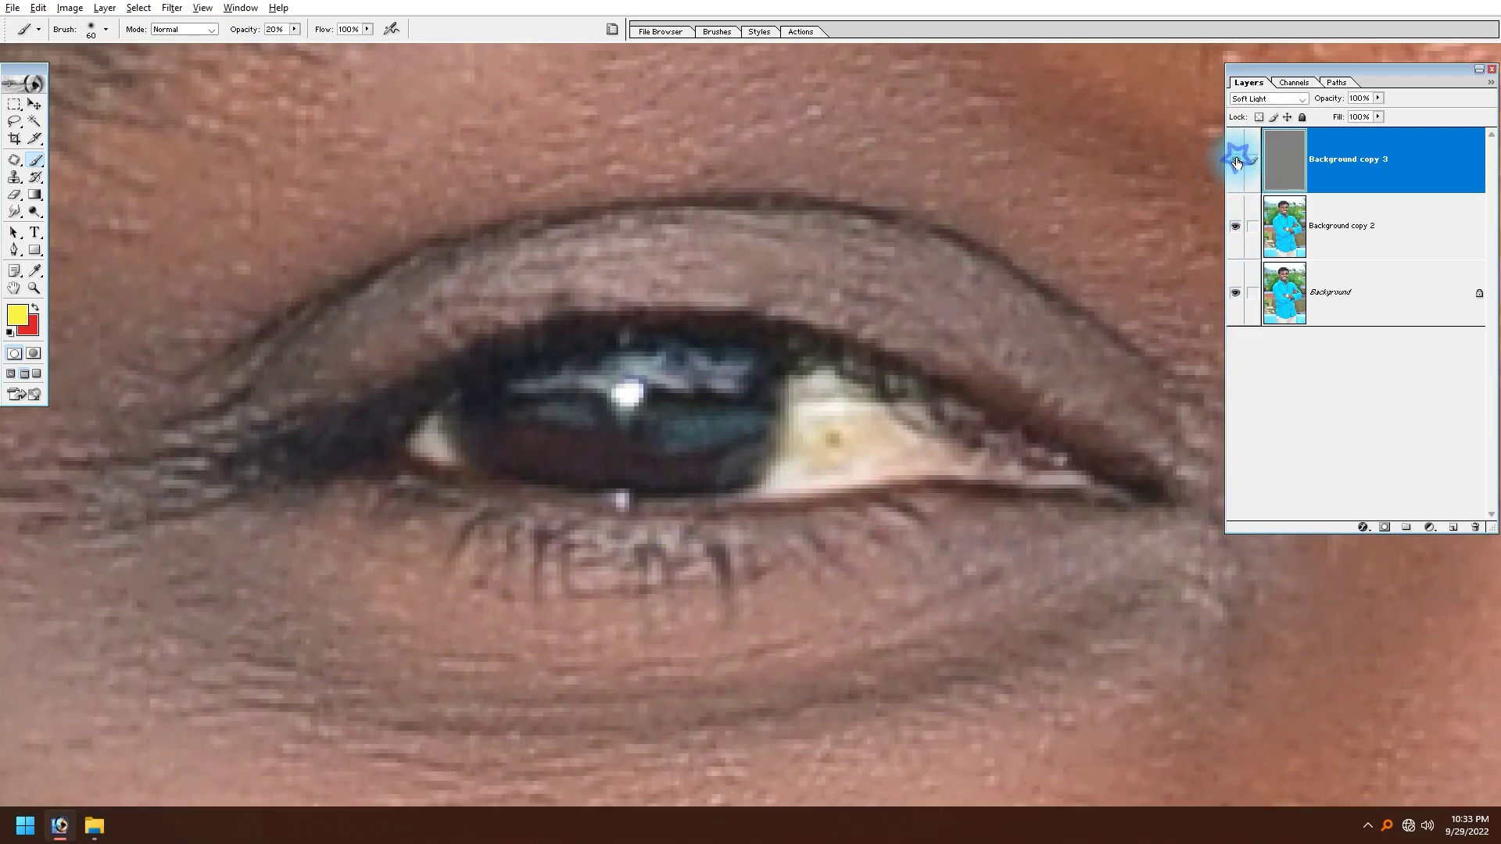
{"action": "left_click", "coordinate": [1236, 160]}
{"action": "key", "text": "ctrl+0"}
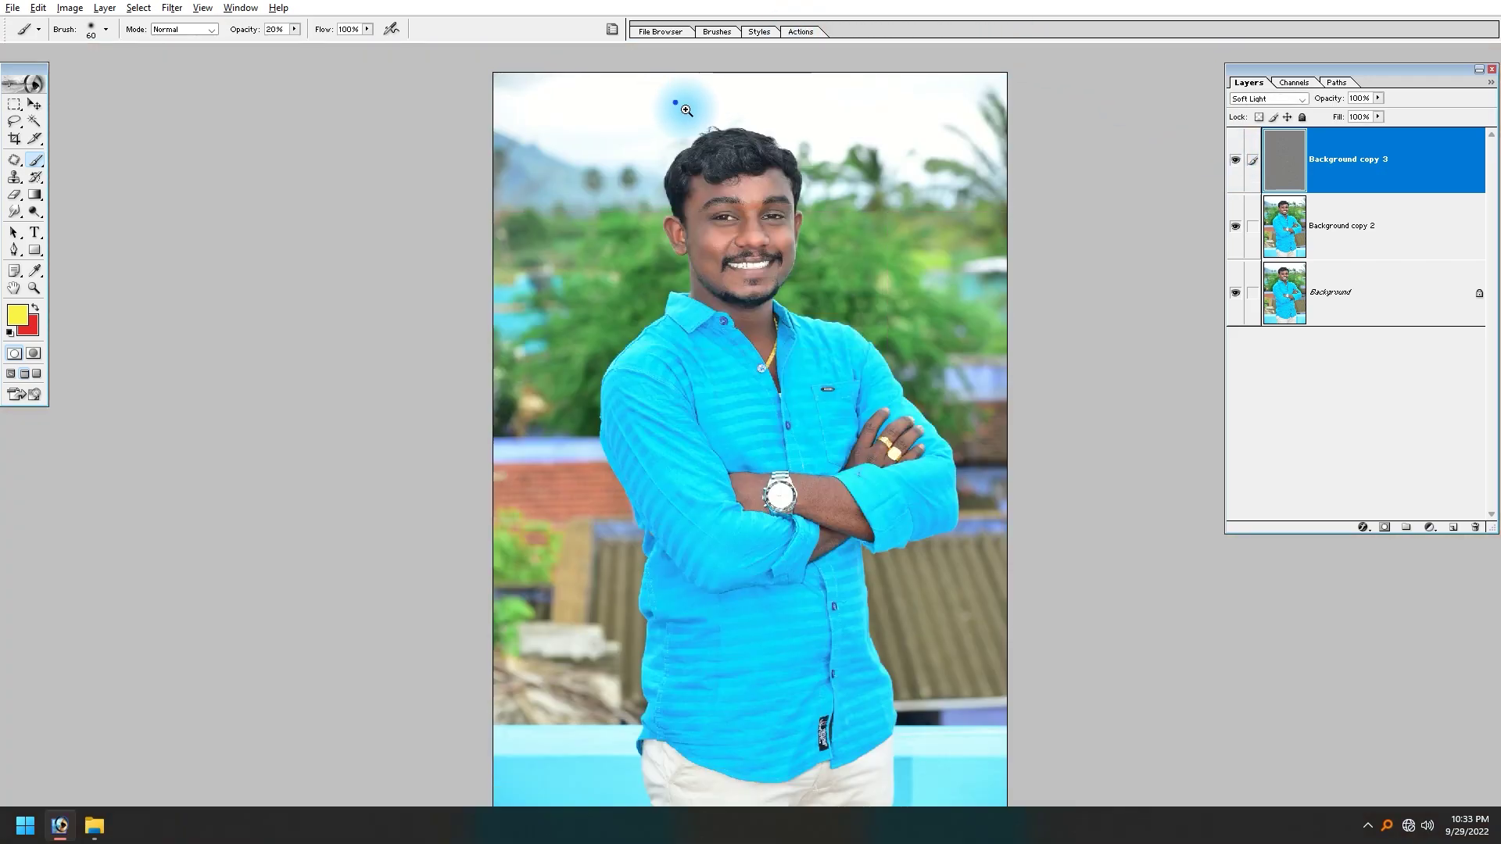
Link Background copy 2 to the sharpening layer and merge them into one.
{"action": "left_click_drag", "start_coordinate": [841, 332], "coordinate": [665, 126]}
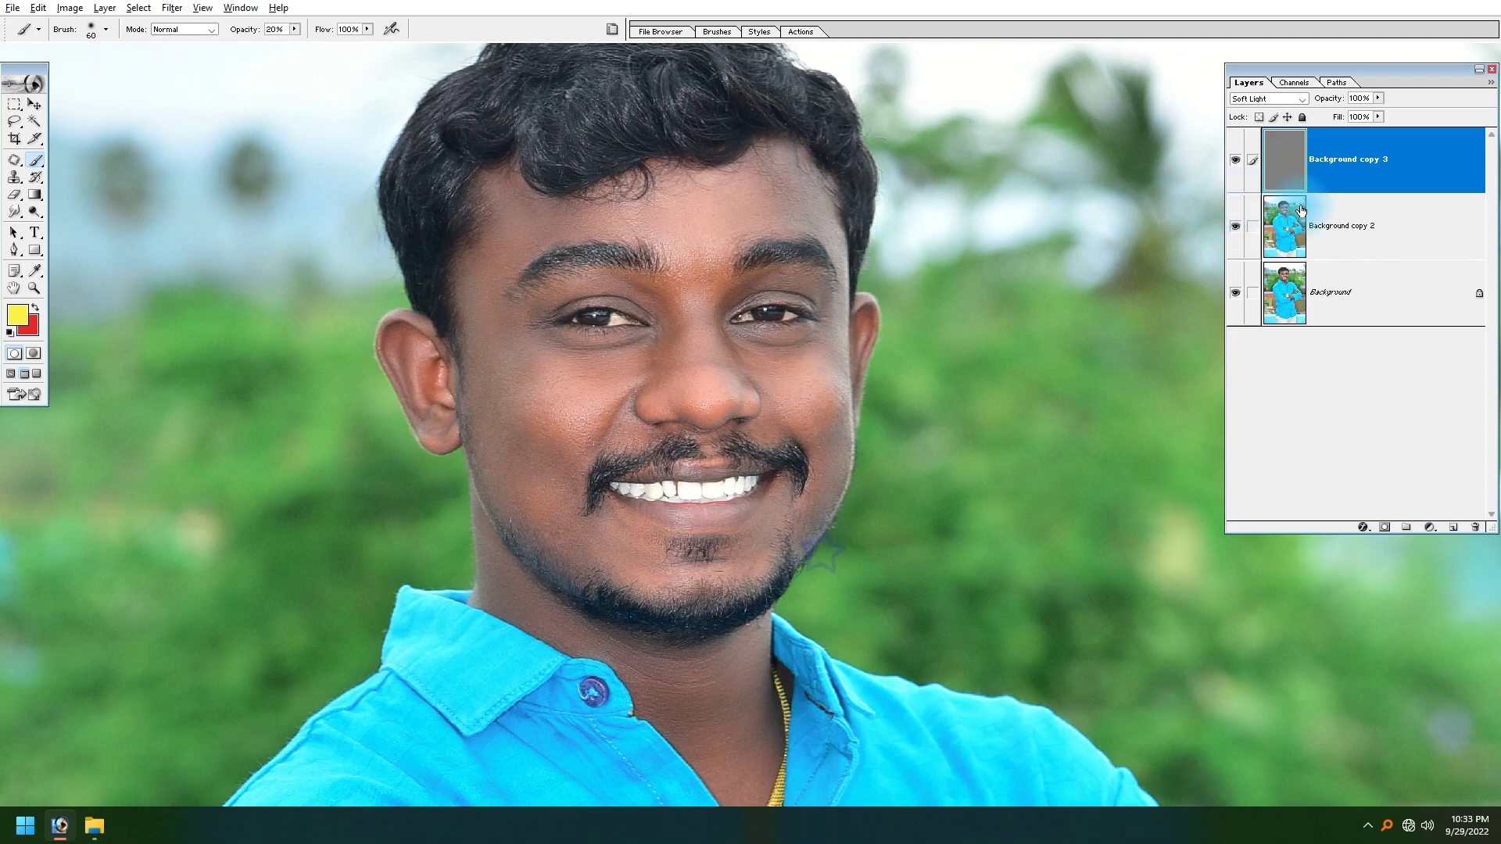
{"action": "left_click", "coordinate": [1253, 227]}
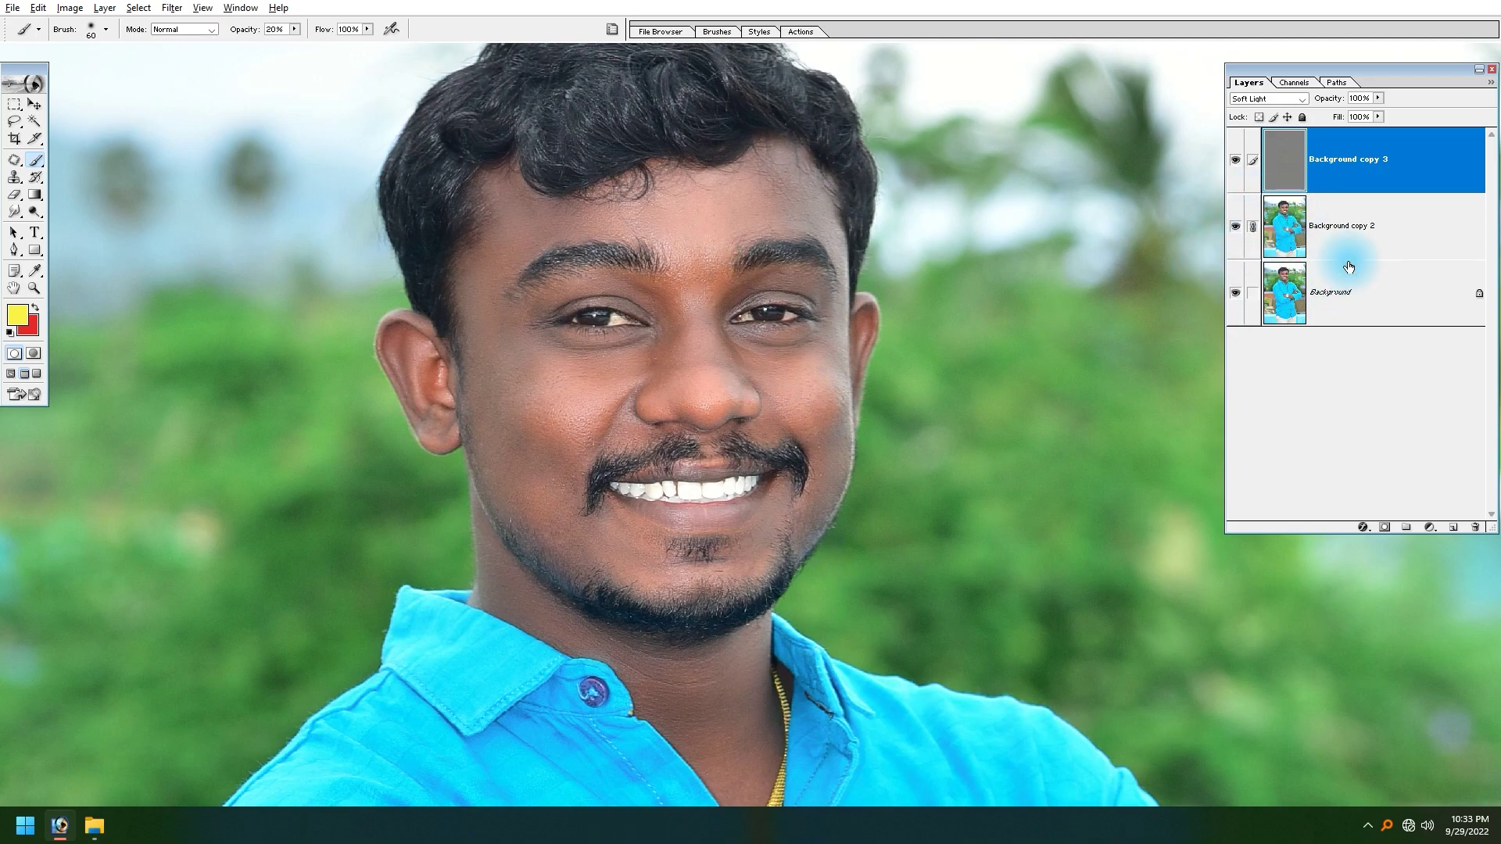
{"action": "key", "text": "ctrl+e"}
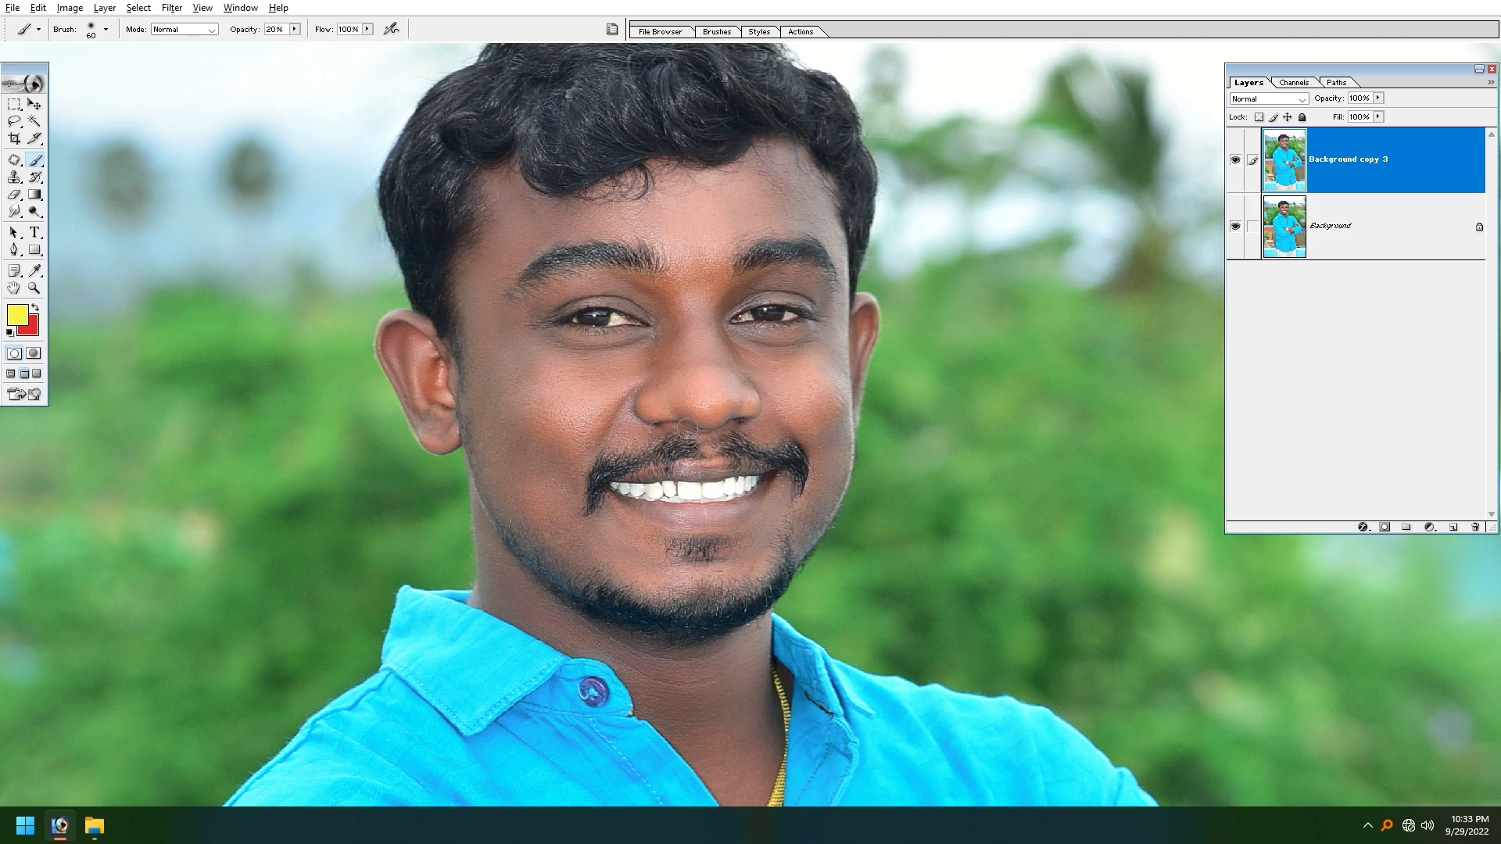
{"action": "left_click_drag", "start_coordinate": [650, 409], "coordinate": [650, 417]}
Apply Levels with input black 8, midtone 1.13 and the white point pulled in.
{"action": "key", "text": "ctrl+l"}
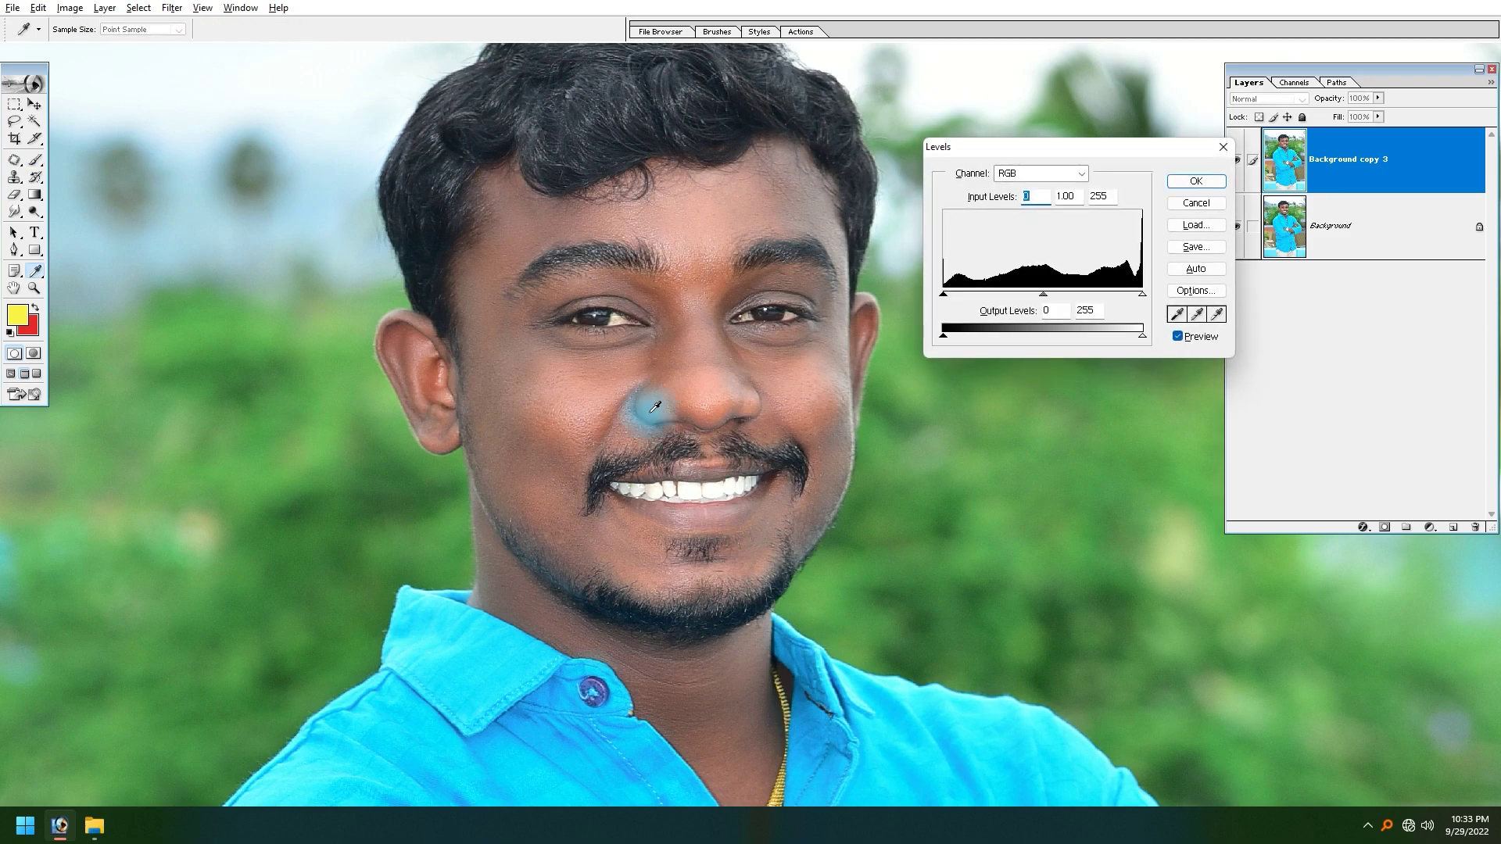
{"action": "left_click_drag", "start_coordinate": [944, 294], "coordinate": [949, 293]}
{"action": "left_click_drag", "start_coordinate": [1047, 294], "coordinate": [1036, 294]}
{"action": "left_click_drag", "start_coordinate": [1142, 294], "coordinate": [1131, 294]}
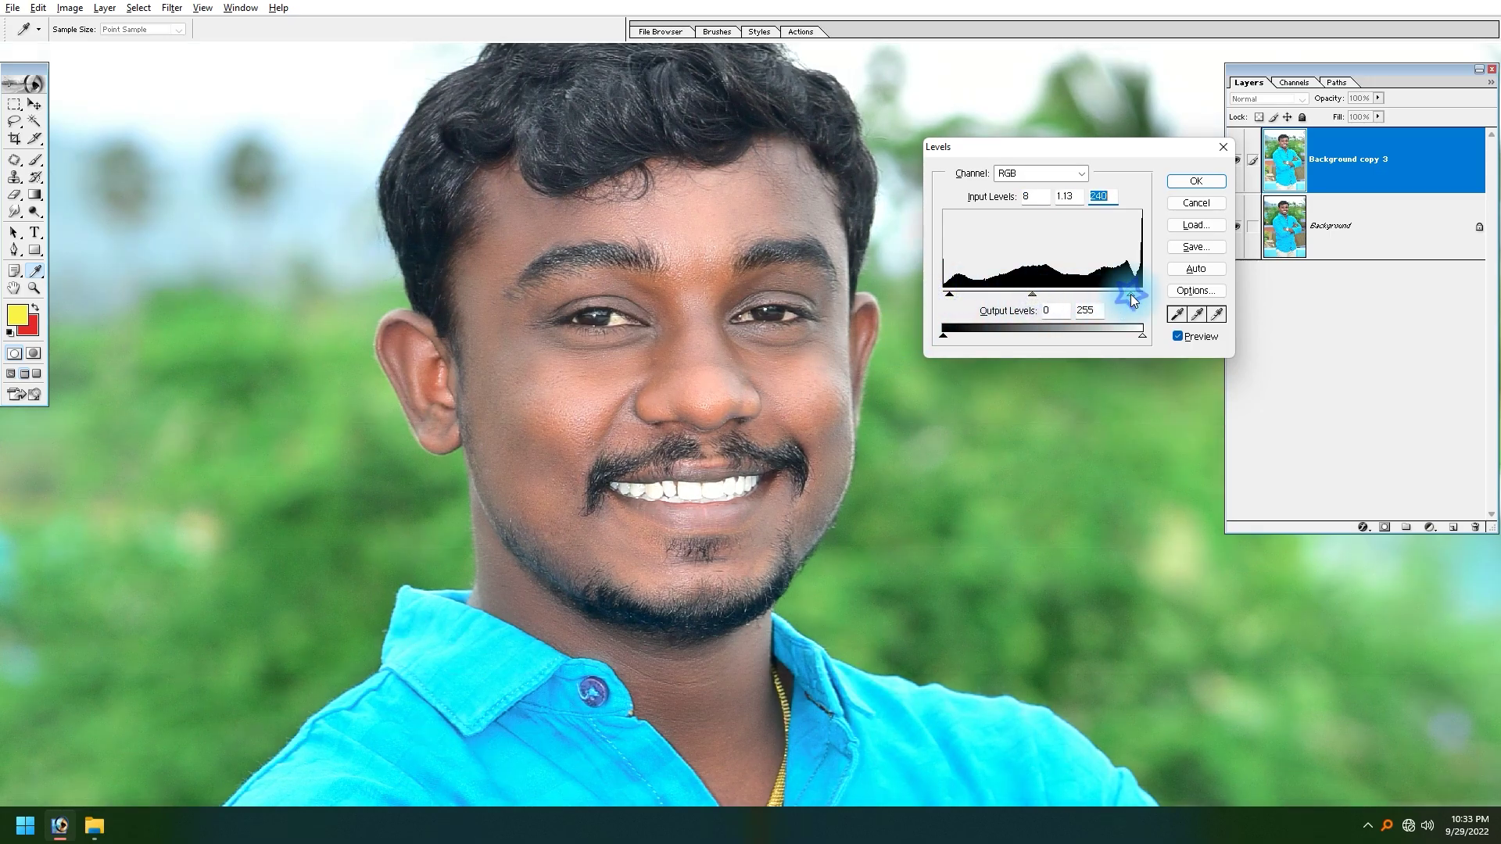
{"action": "key", "text": "Return"}
Zoom in on the chin stubble and set up the Clone Stamp at size 70.
{"action": "key", "text": "b"}
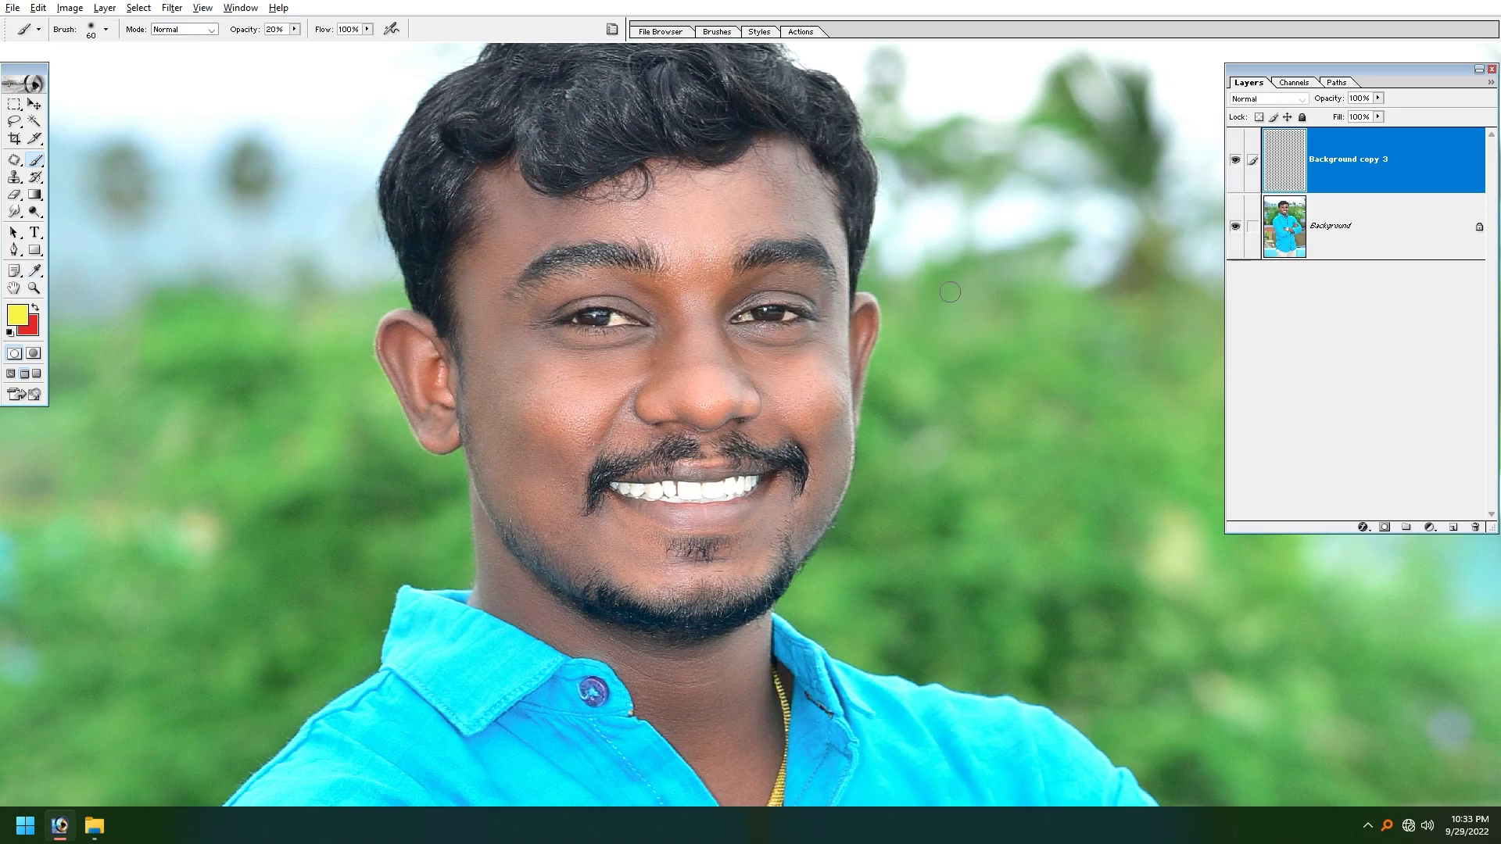
{"action": "left_click_drag", "start_coordinate": [882, 377], "coordinate": [512, 665]}
{"action": "left_click_drag", "start_coordinate": [764, 580], "coordinate": [562, 529]}
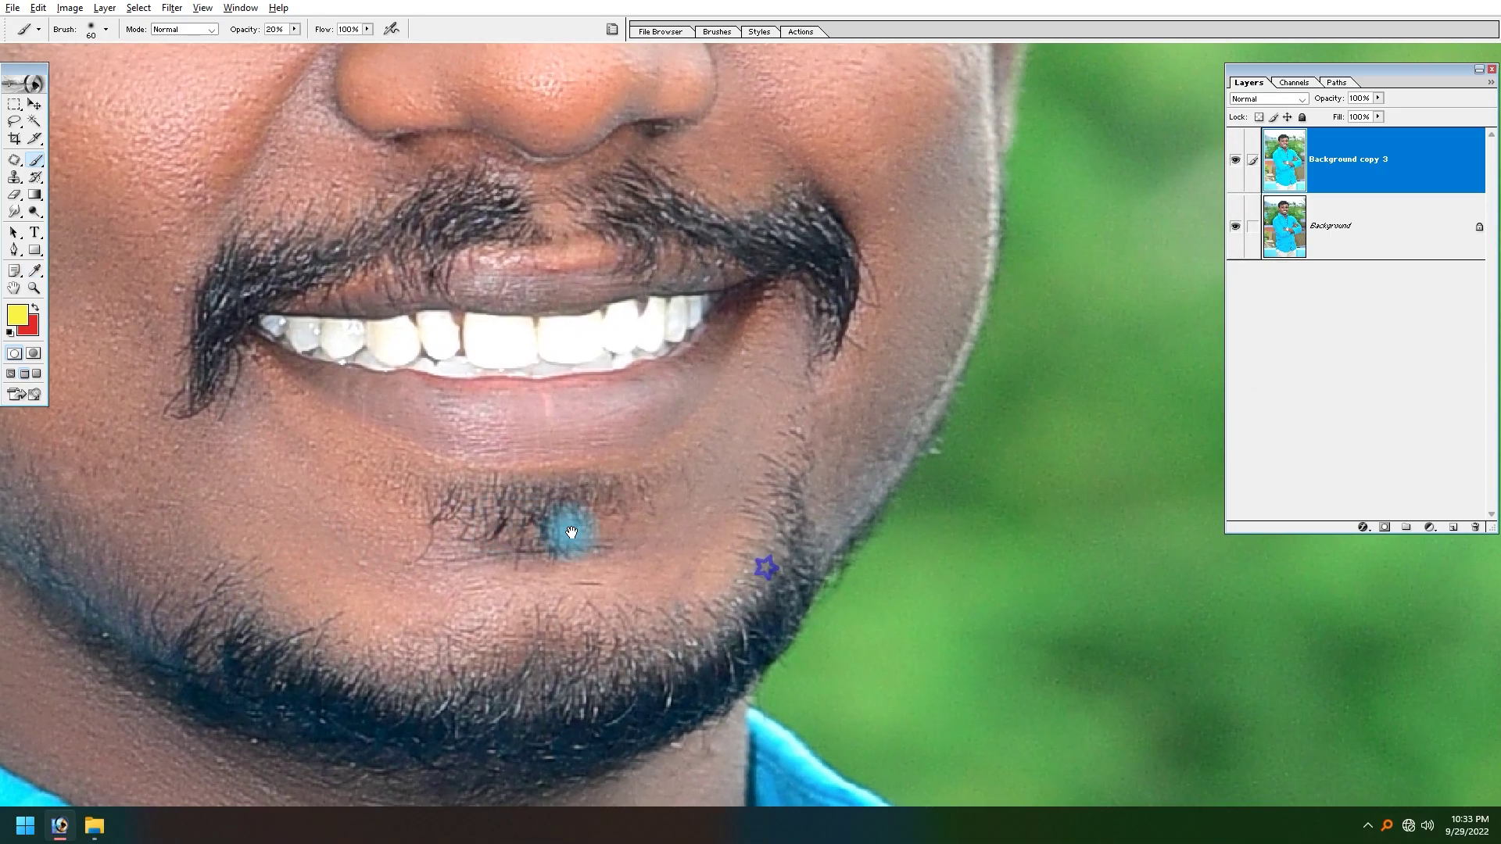
{"action": "left_click_drag", "start_coordinate": [730, 535], "coordinate": [817, 512]}
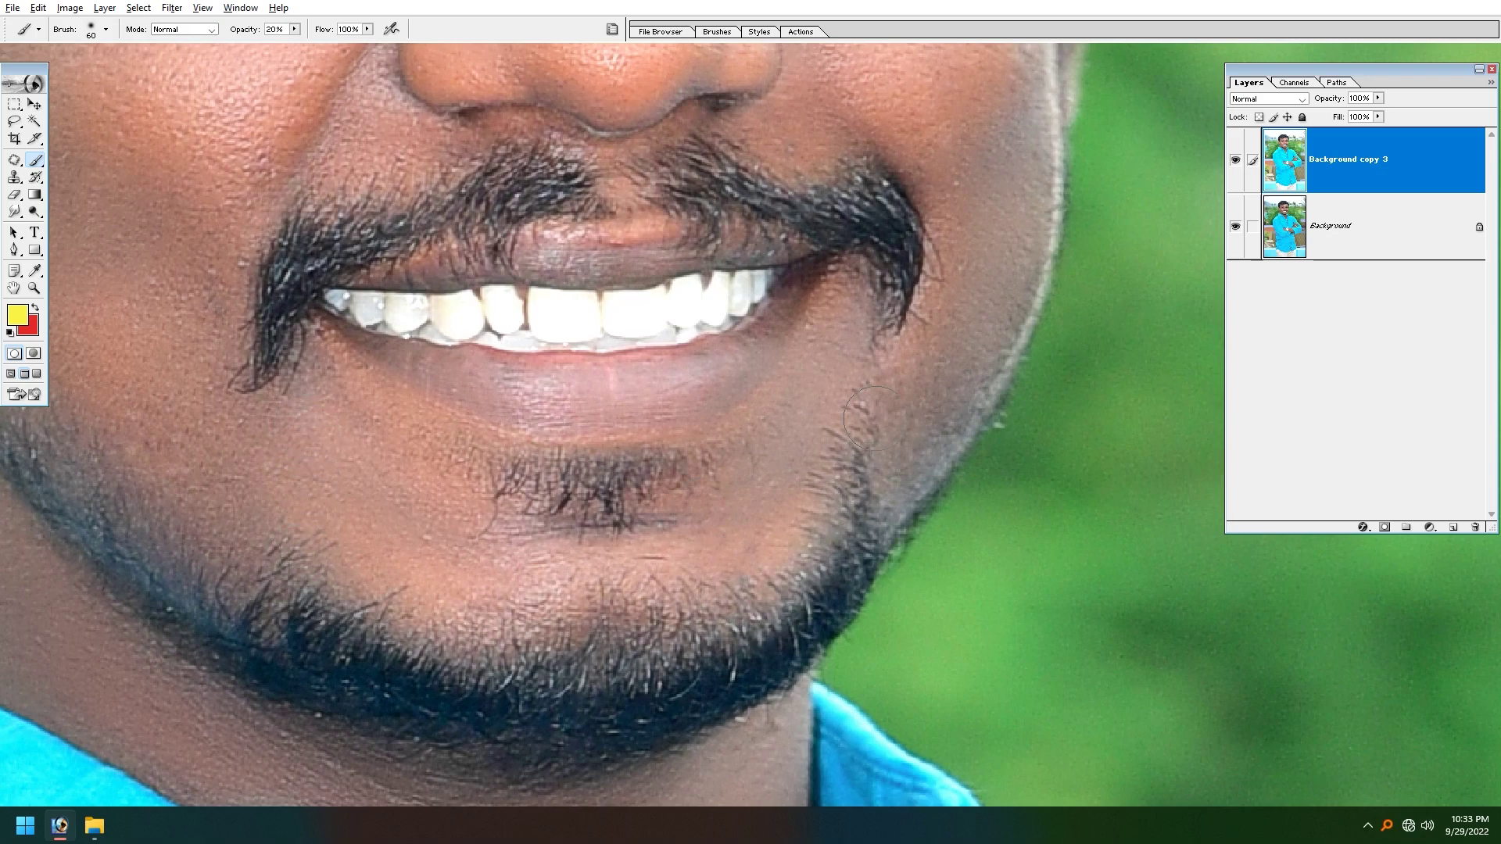
{"action": "key", "text": "s"}
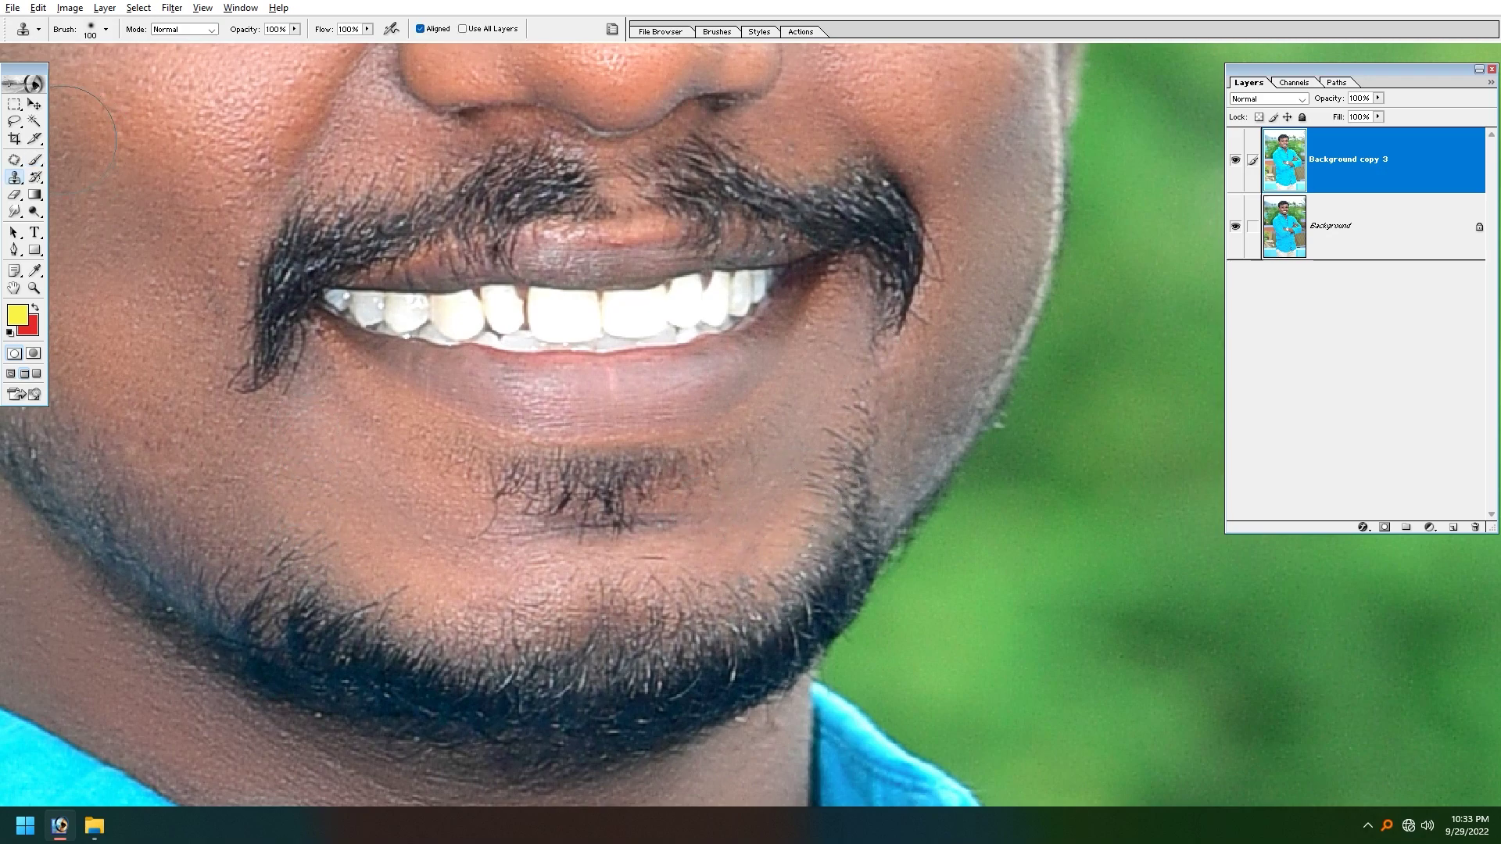
{"action": "key", "text": "bracketleft"}
{"action": "key", "text": "bracketleft"}
{"action": "key", "text": "bracketleft"}
Clone-stamp over the patchy stubble on the right cheek and chin at 50% opacity.
{"action": "left_click_drag", "start_coordinate": [837, 452], "coordinate": [814, 463]}
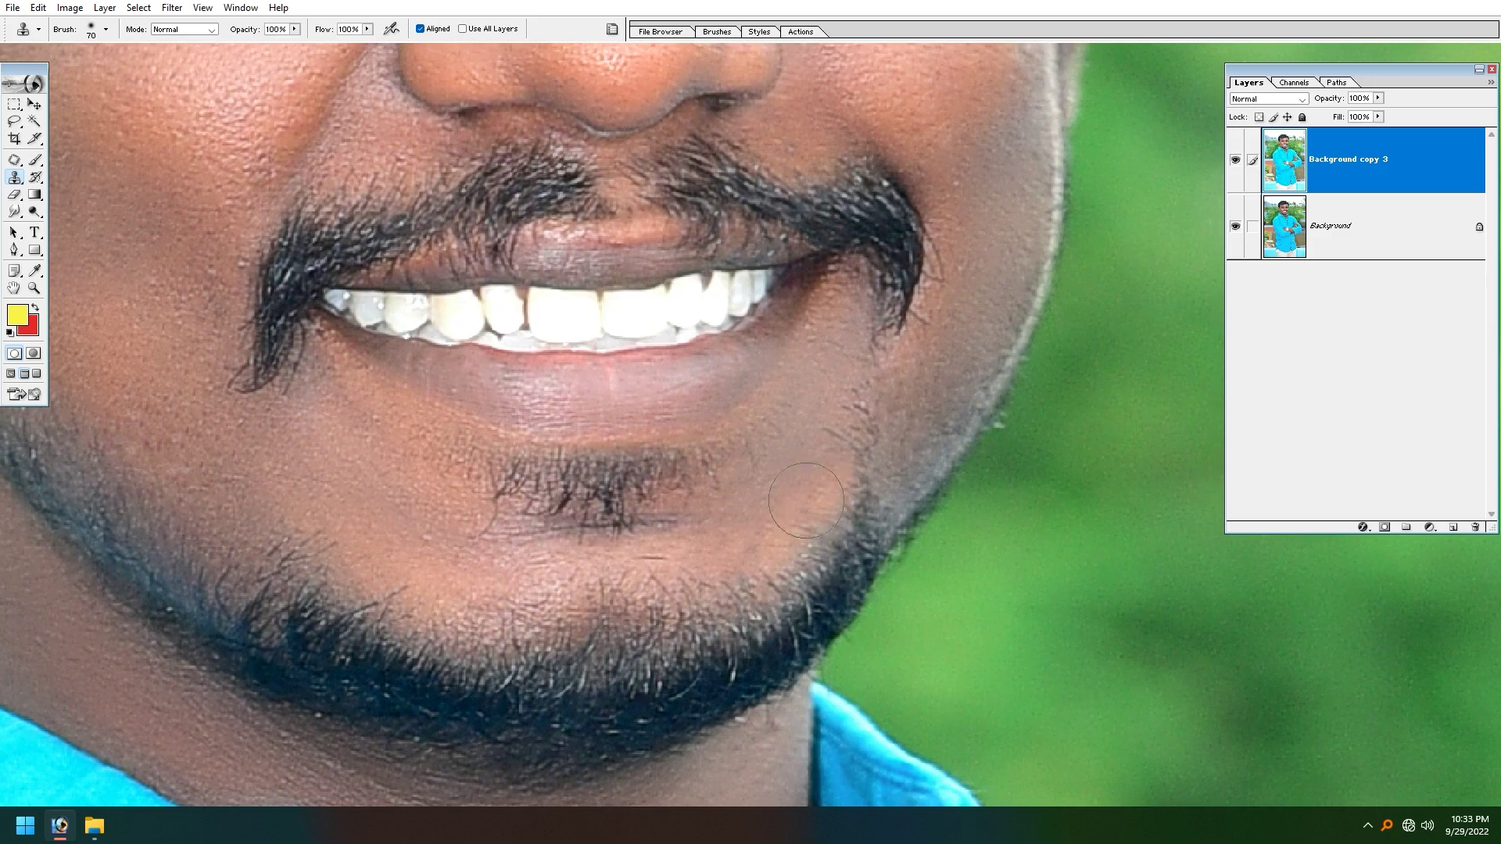
{"action": "left_click", "coordinate": [784, 517]}
{"action": "key", "text": "ctrl+z"}
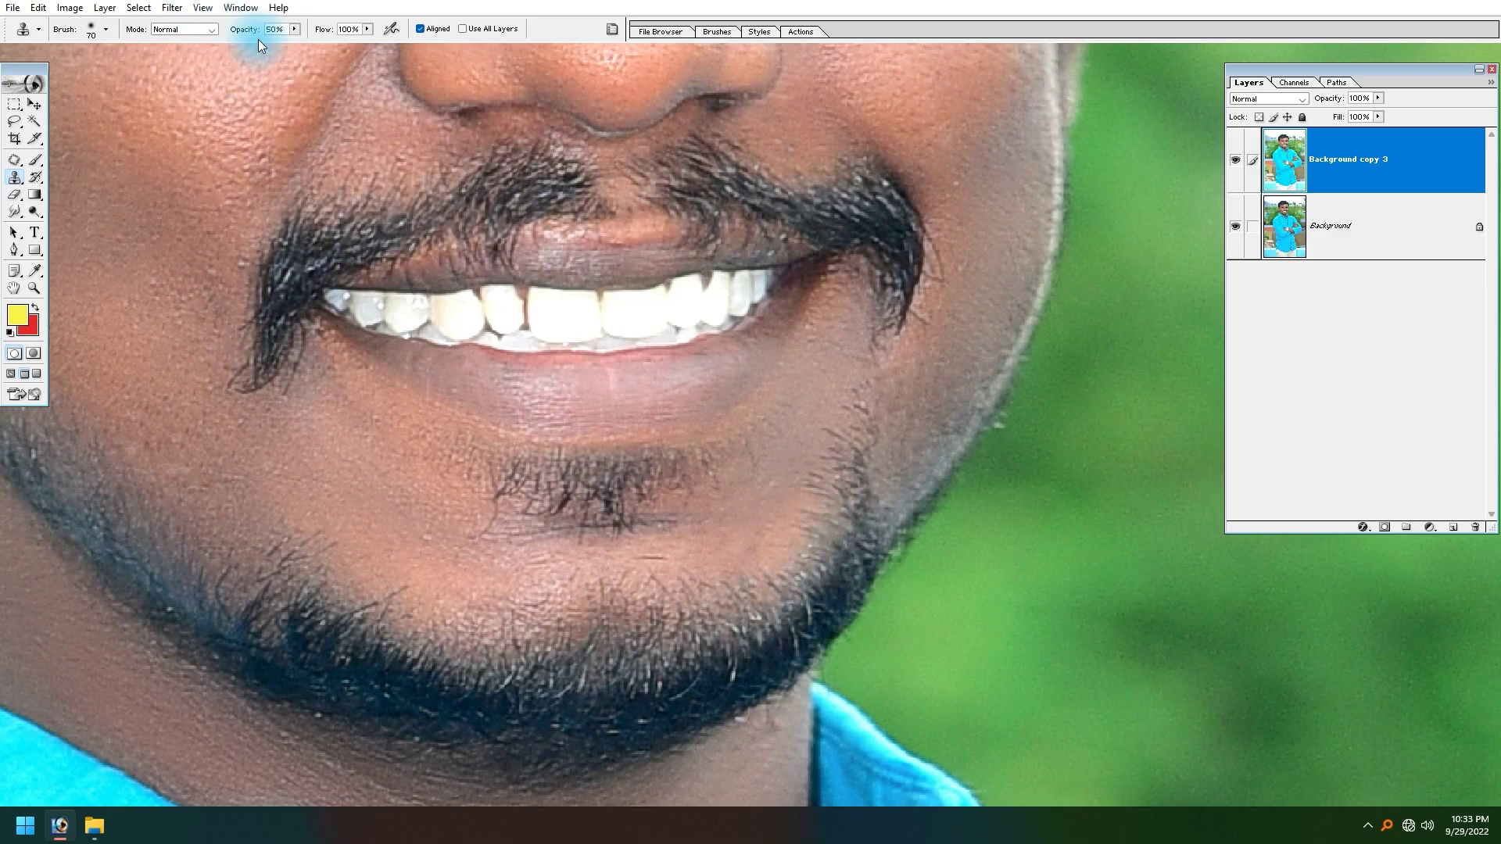
{"action": "left_click", "coordinate": [895, 416]}
{"action": "left_click", "coordinate": [867, 436]}
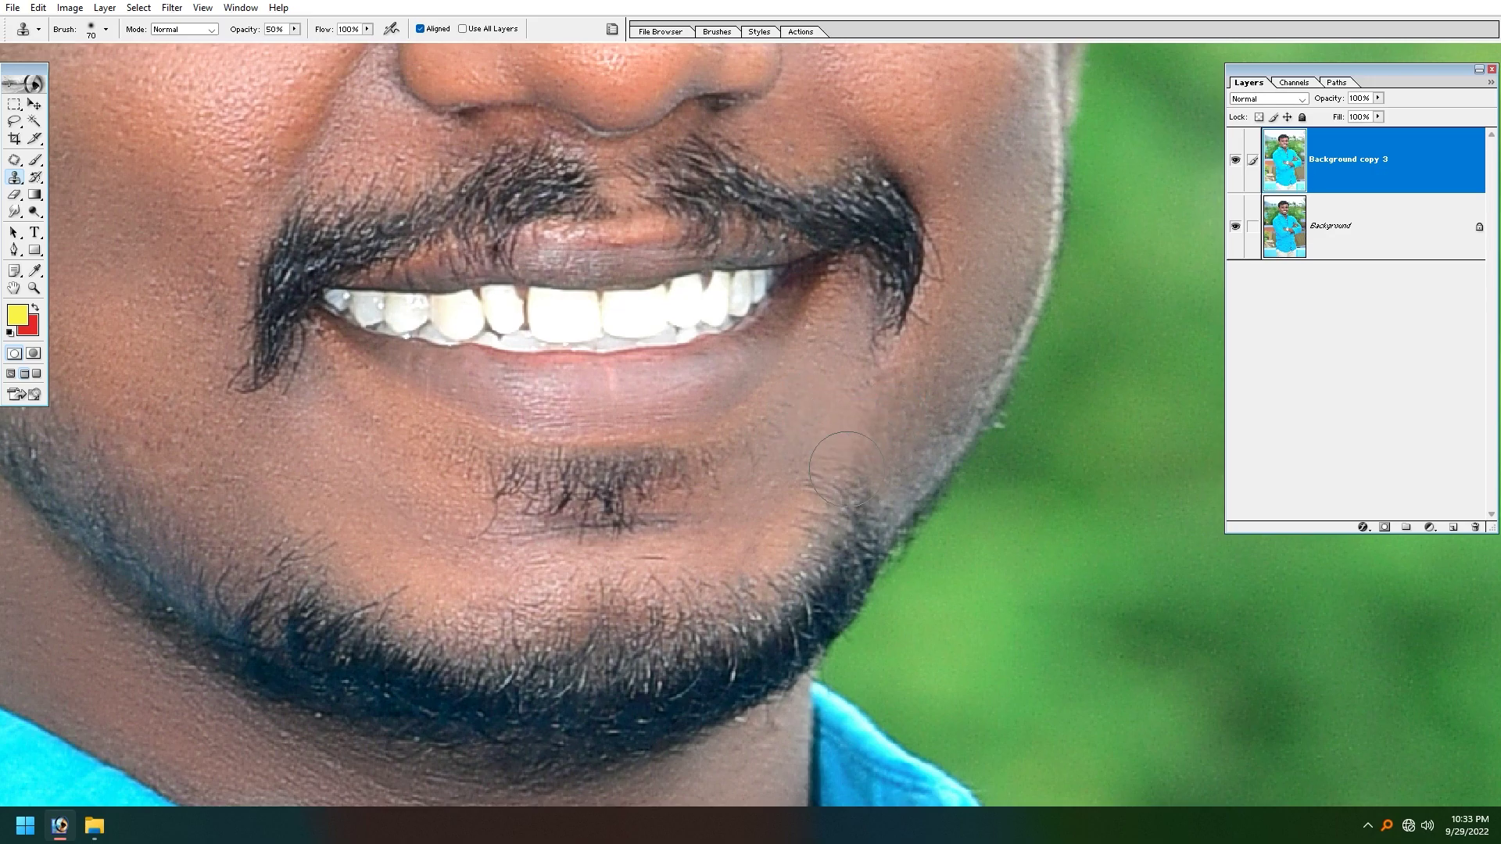
{"action": "left_click", "coordinate": [884, 401]}
{"action": "left_click", "coordinate": [817, 466]}
{"action": "left_click", "coordinate": [798, 492]}
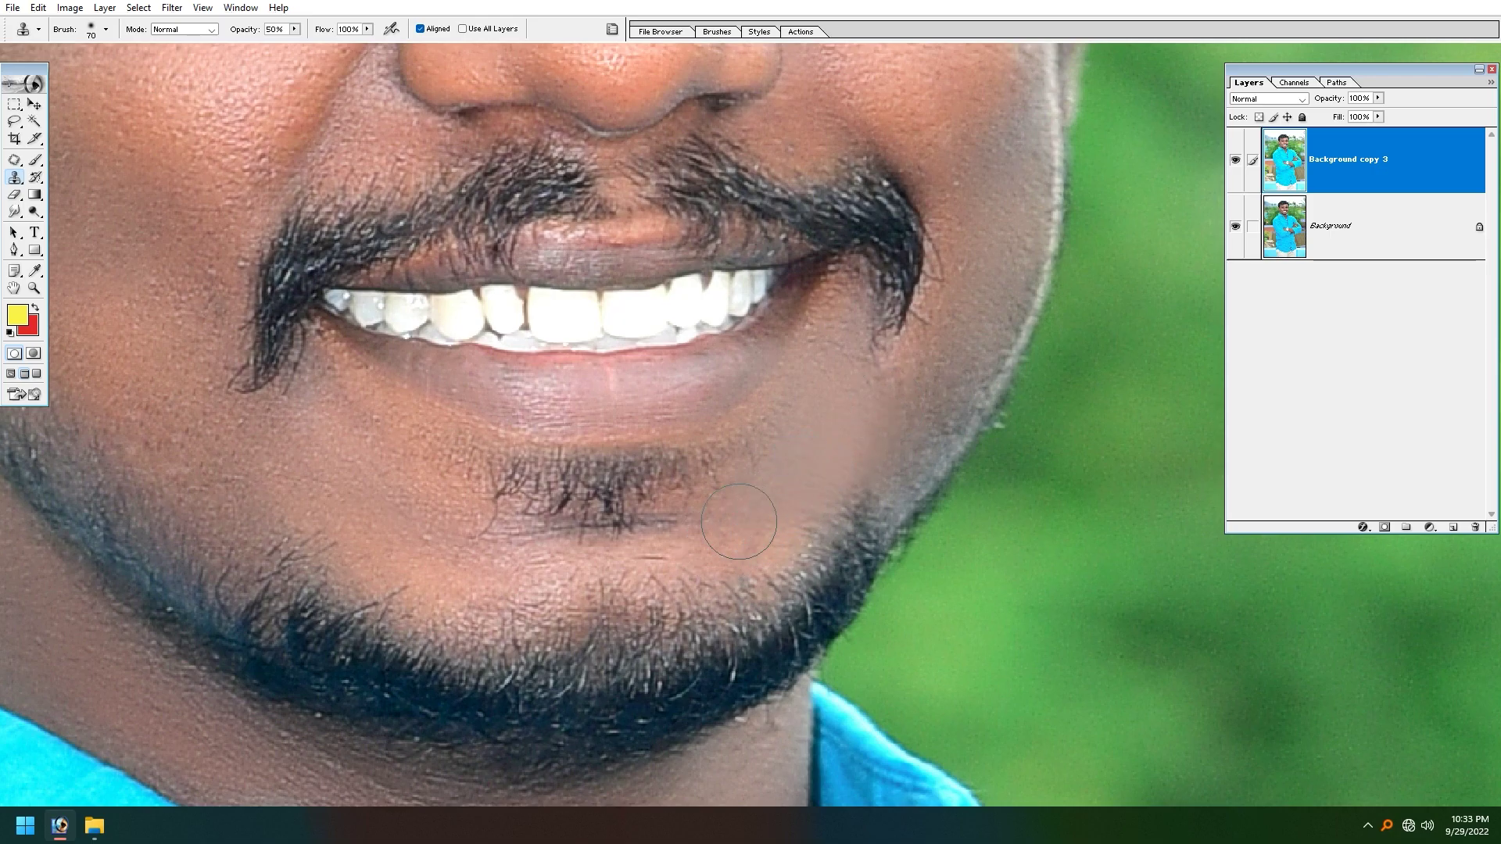
{"action": "scroll", "coordinate": [653, 524], "scroll_direction": "down", "scroll_amount": 1}
{"action": "key", "text": "ctrl+0"}
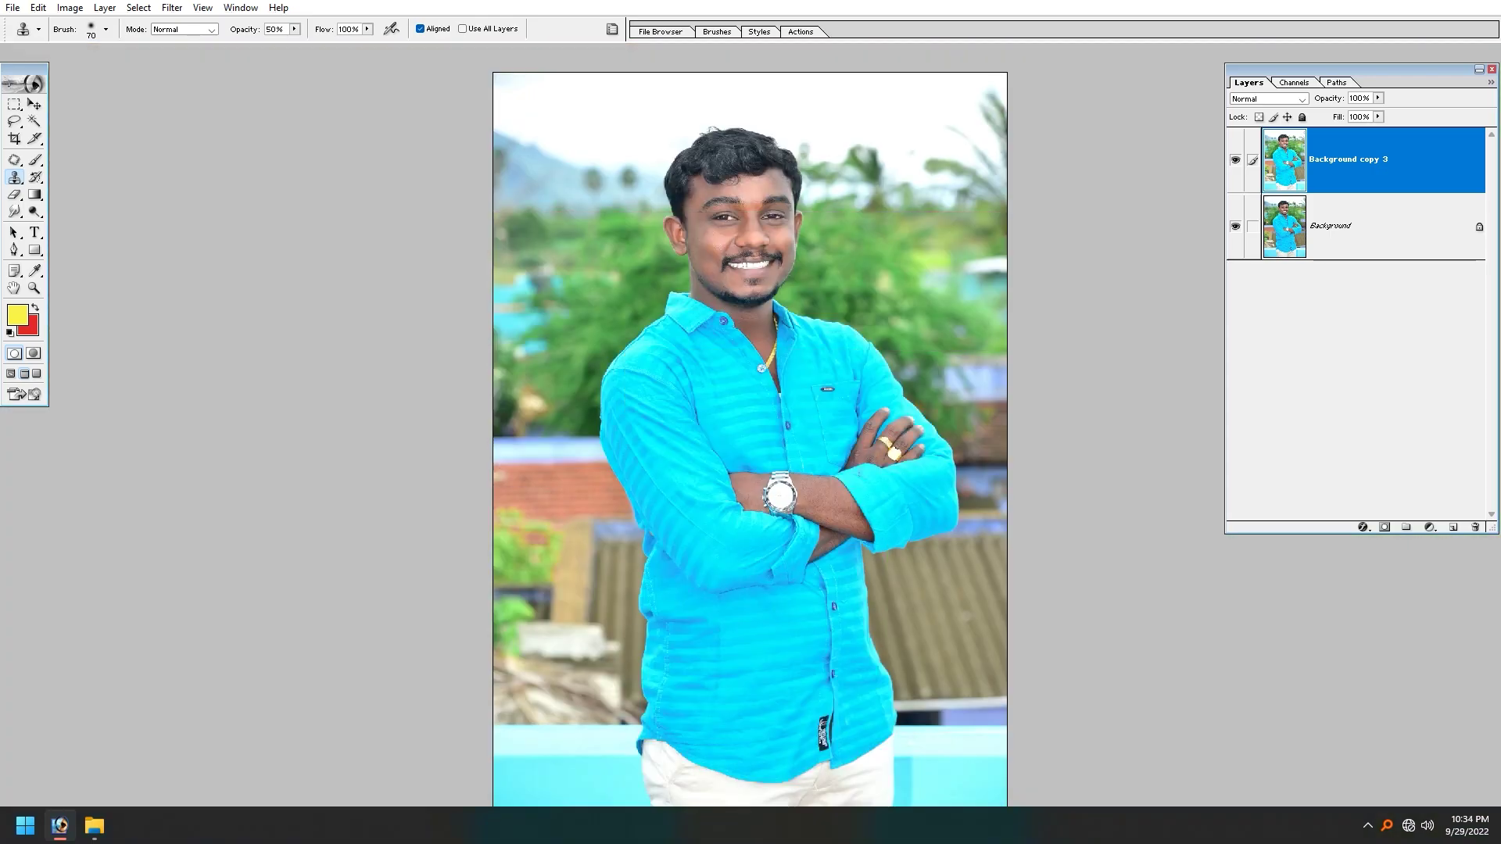
{"action": "left_click_drag", "start_coordinate": [842, 148], "coordinate": [630, 406]}
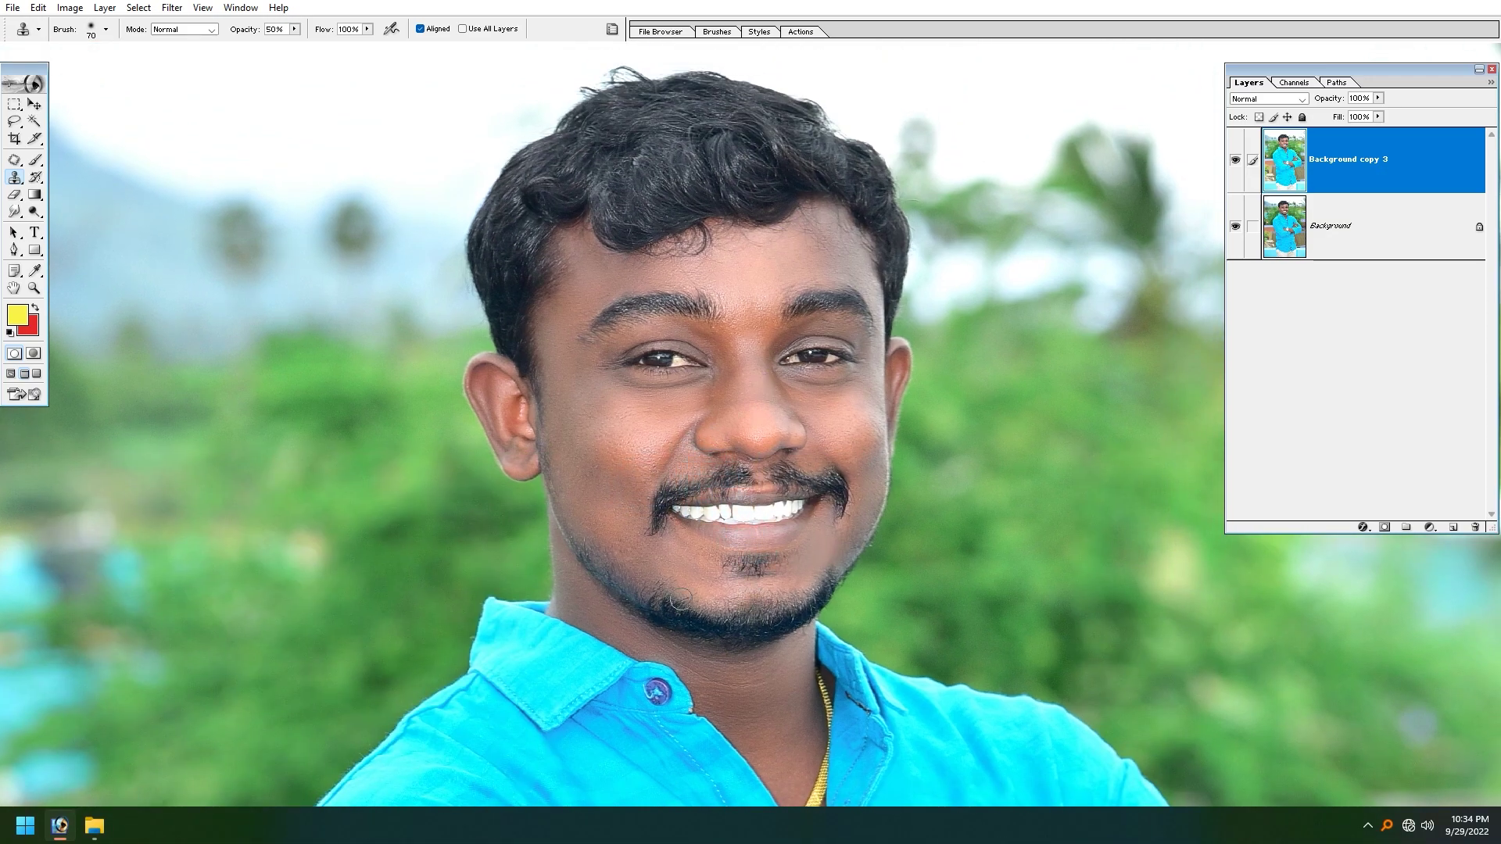
Compare the retouch with the original, then raise saturation to +4 in Hue/Saturation.
{"action": "left_click", "coordinate": [1236, 160]}
{"action": "left_click", "coordinate": [1237, 162]}
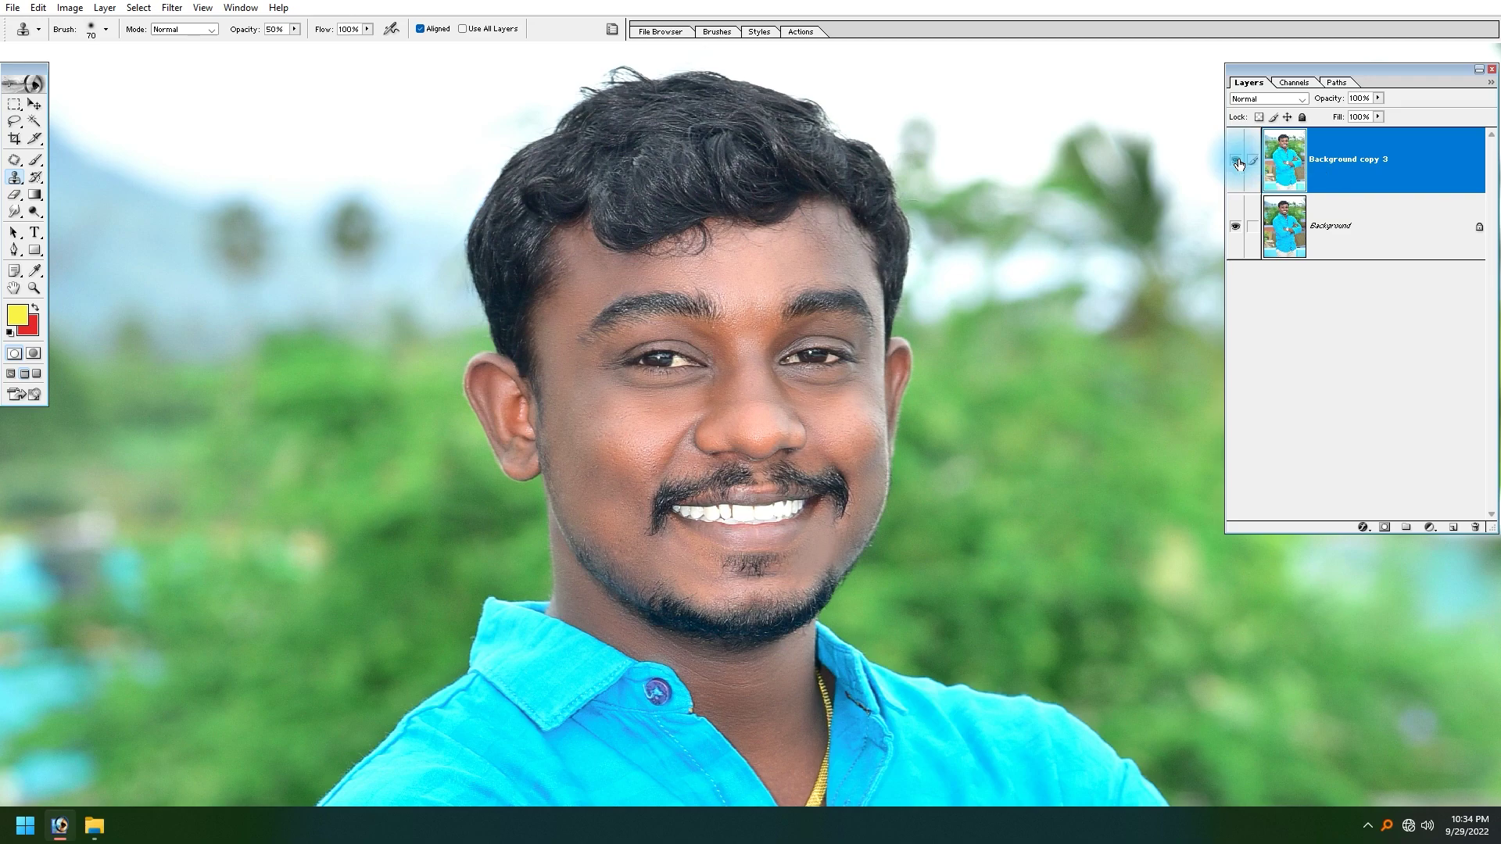
{"action": "key", "text": "ctrl+u"}
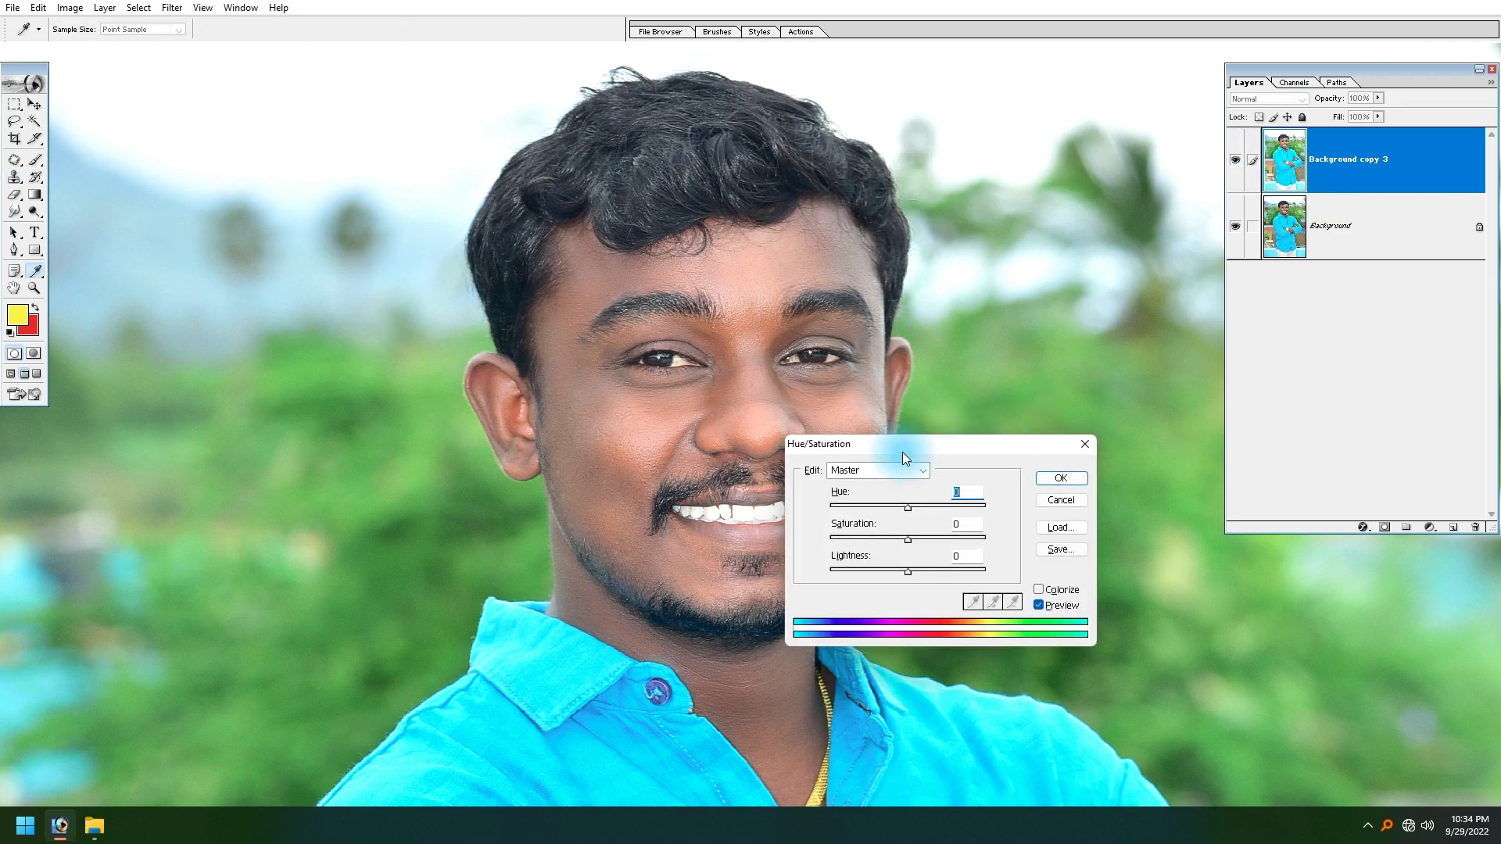
{"action": "left_click_drag", "start_coordinate": [902, 450], "coordinate": [1052, 402]}
{"action": "left_click", "coordinate": [1094, 477]}
{"action": "key", "text": "Up"}
{"action": "key", "text": "Up"}
{"action": "key", "text": "Up"}
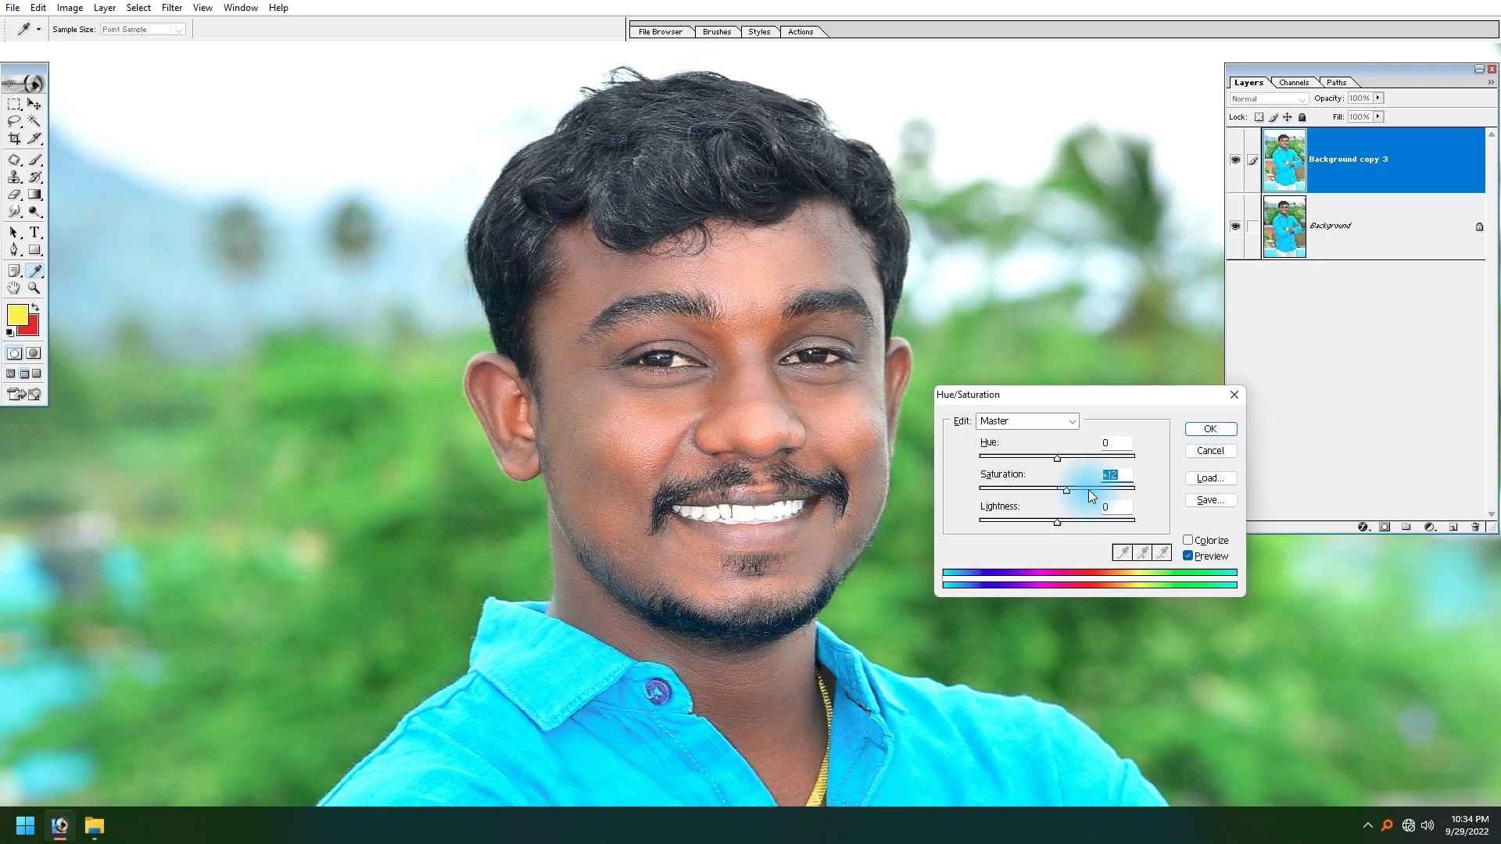
{"action": "key", "text": "Return"}
{"action": "key", "text": "s"}
{"action": "key", "text": "ctrl+0"}
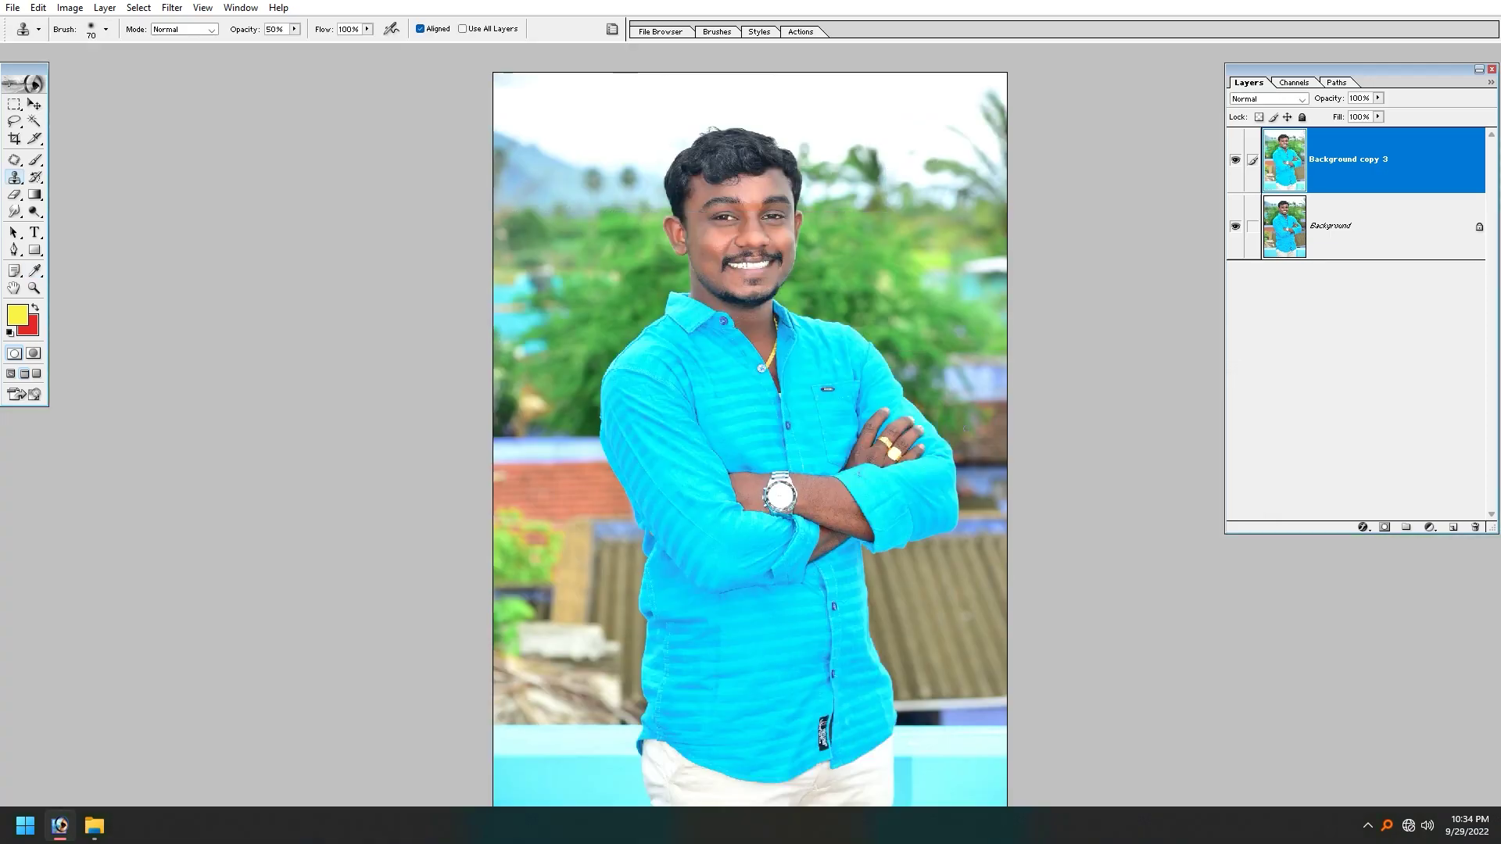
{"action": "left_click", "coordinate": [122, 7]}
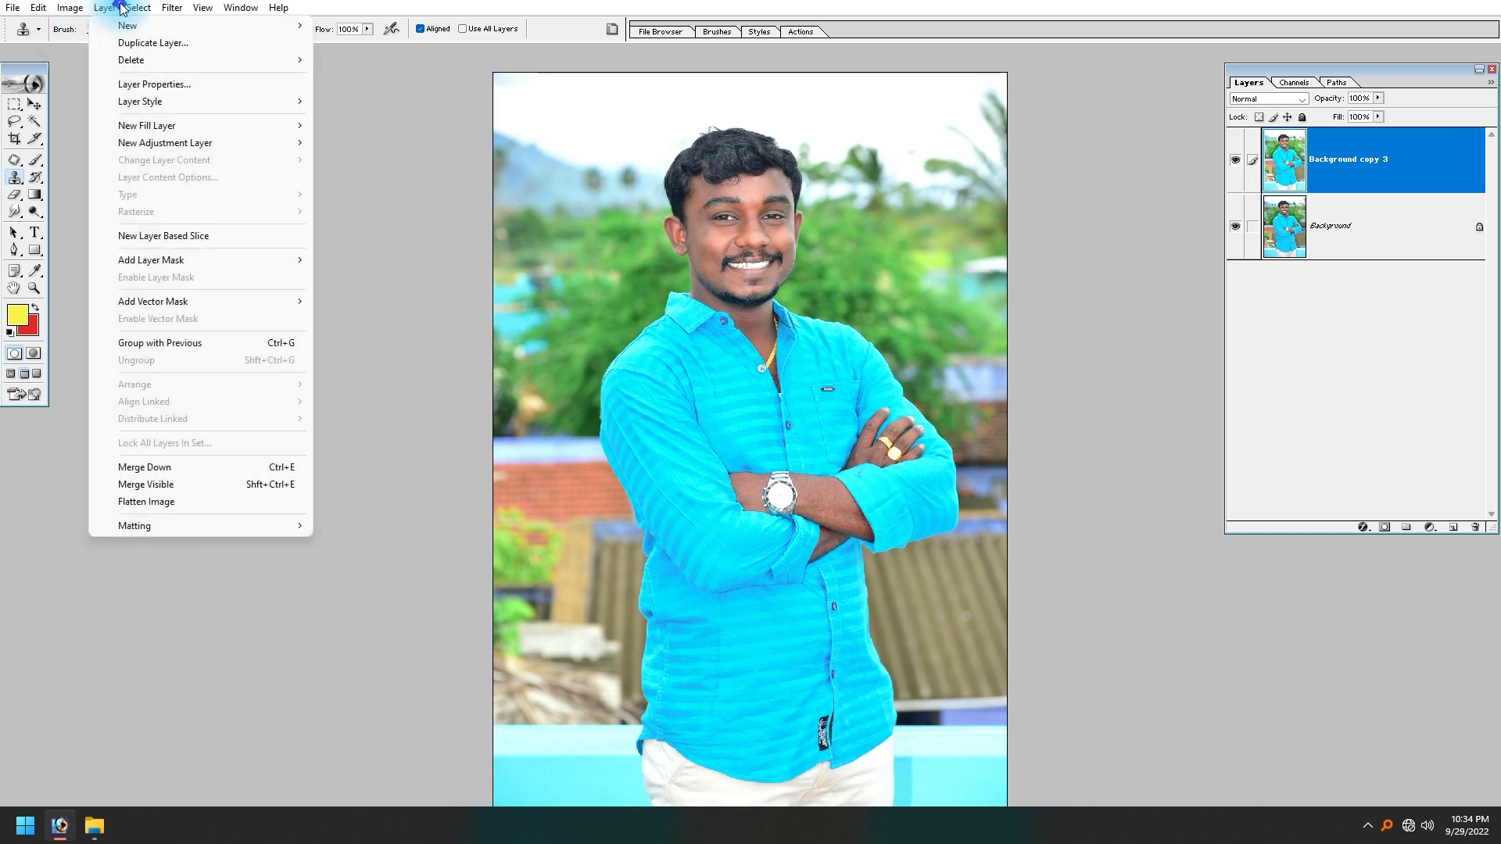
{"action": "mouse_move", "coordinate": [111, 49]}
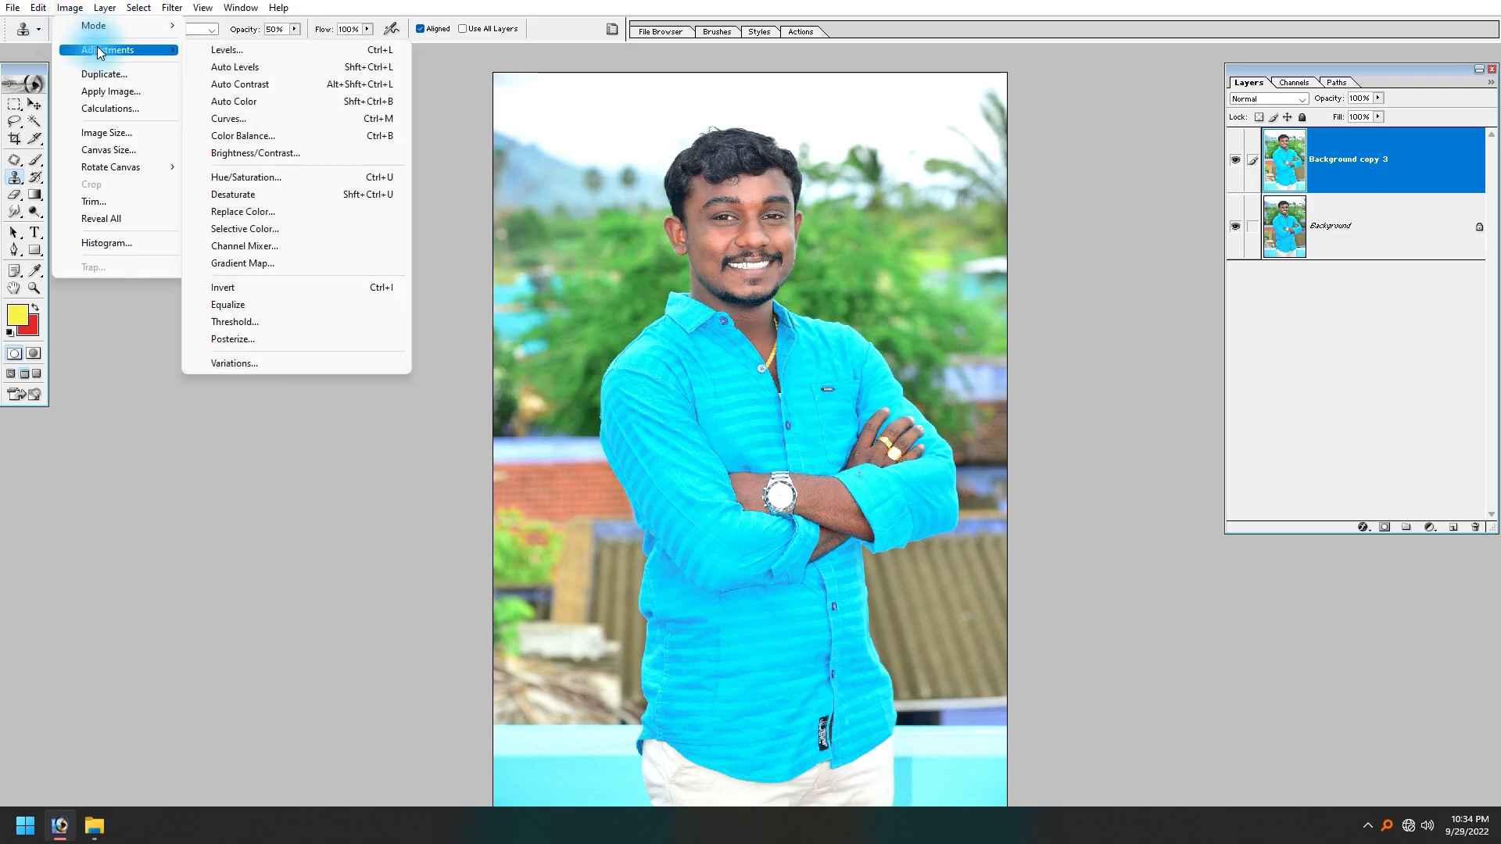
Adjust Selective Color Reds to Cyan -14, Magenta -6 and Yellow +2.
{"action": "left_click", "coordinate": [287, 228]}
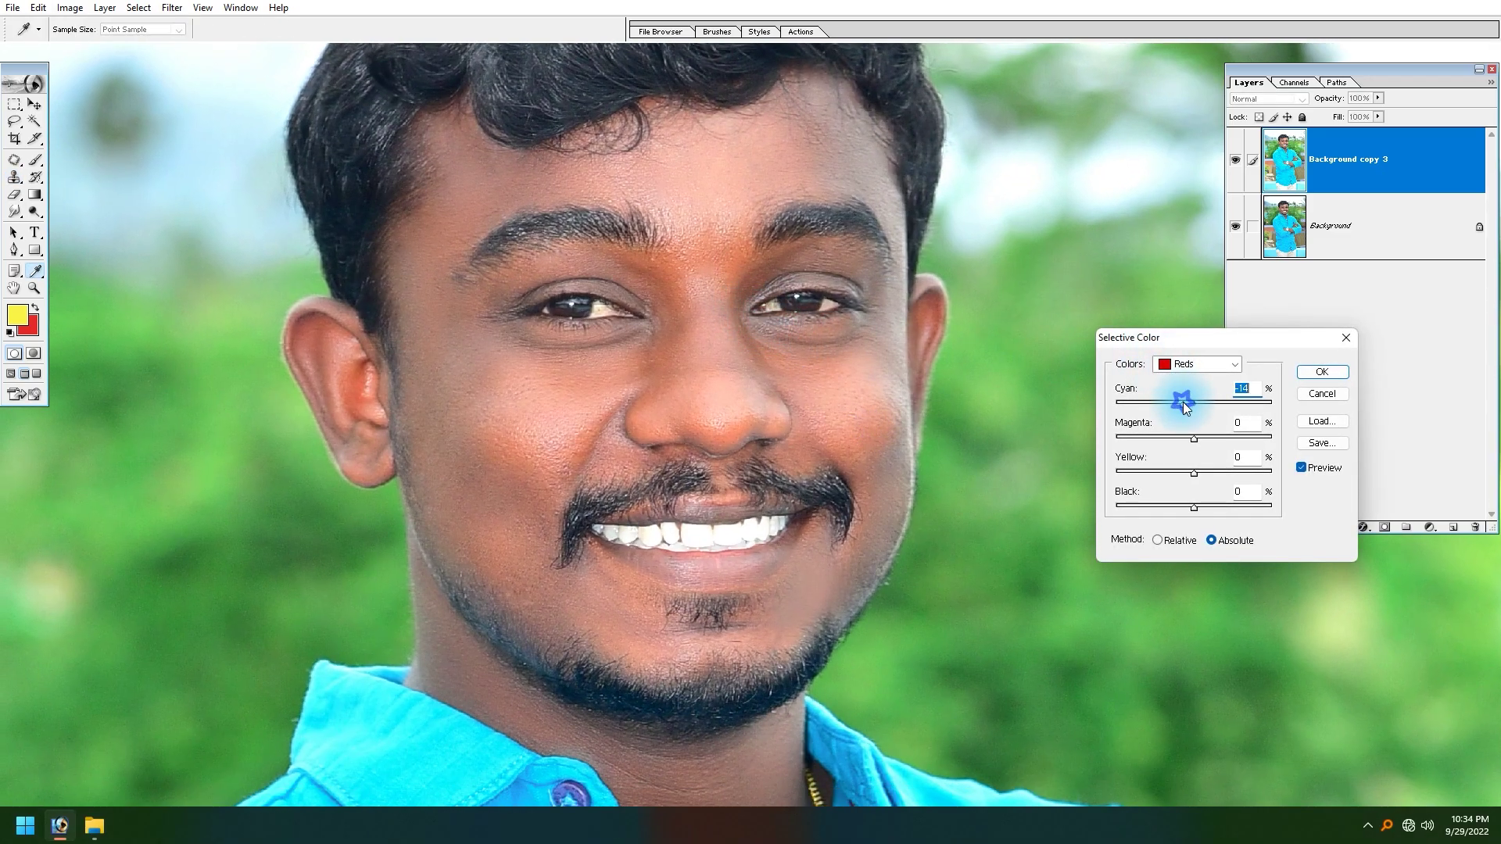
{"action": "left_click_drag", "start_coordinate": [1194, 439], "coordinate": [1201, 441]}
{"action": "left_click", "coordinate": [1198, 500]}
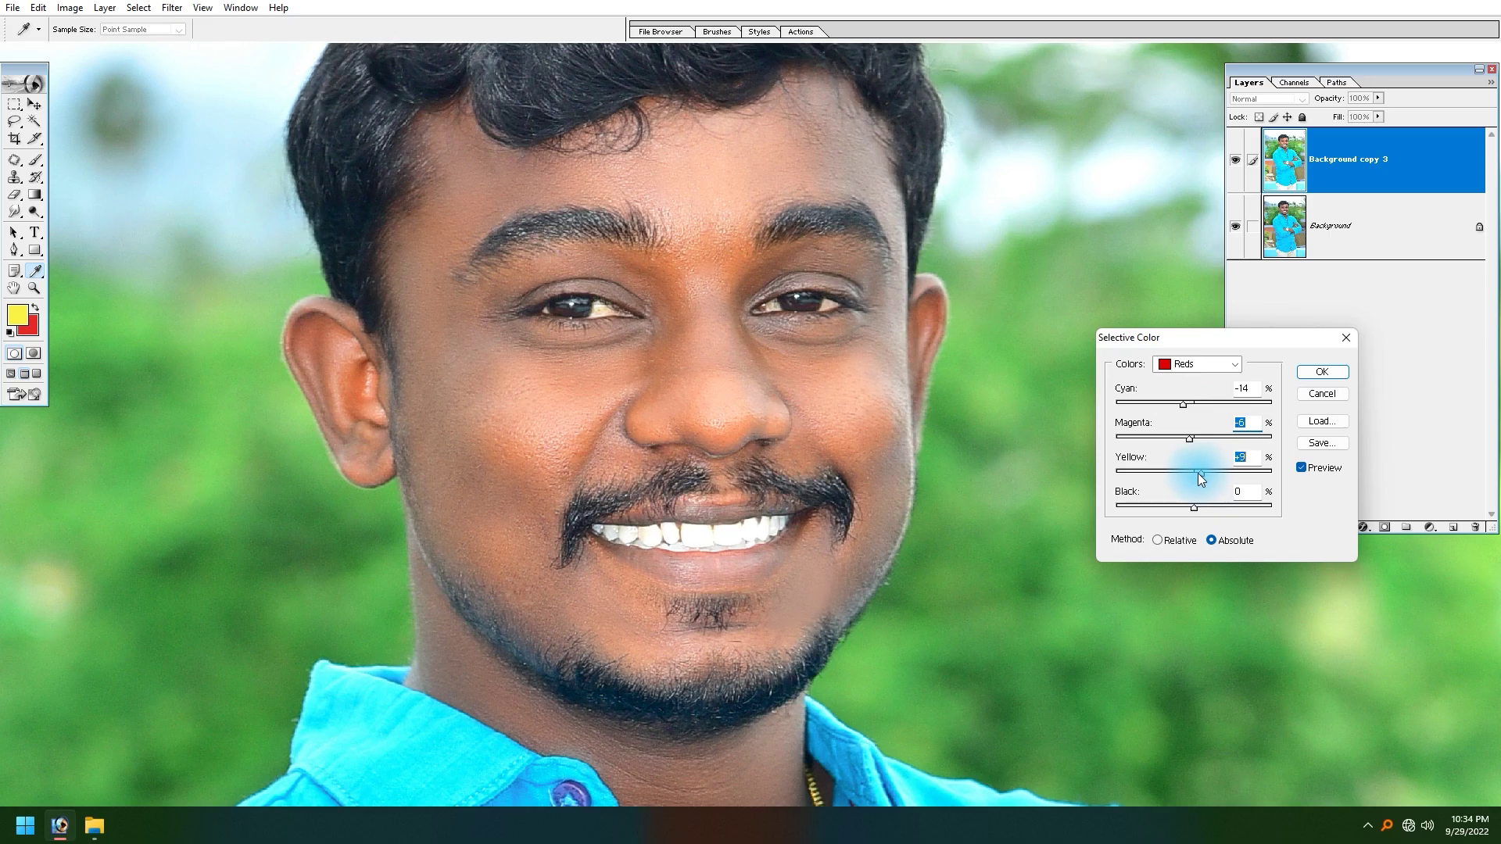
{"action": "left_click", "coordinate": [904, 379]}
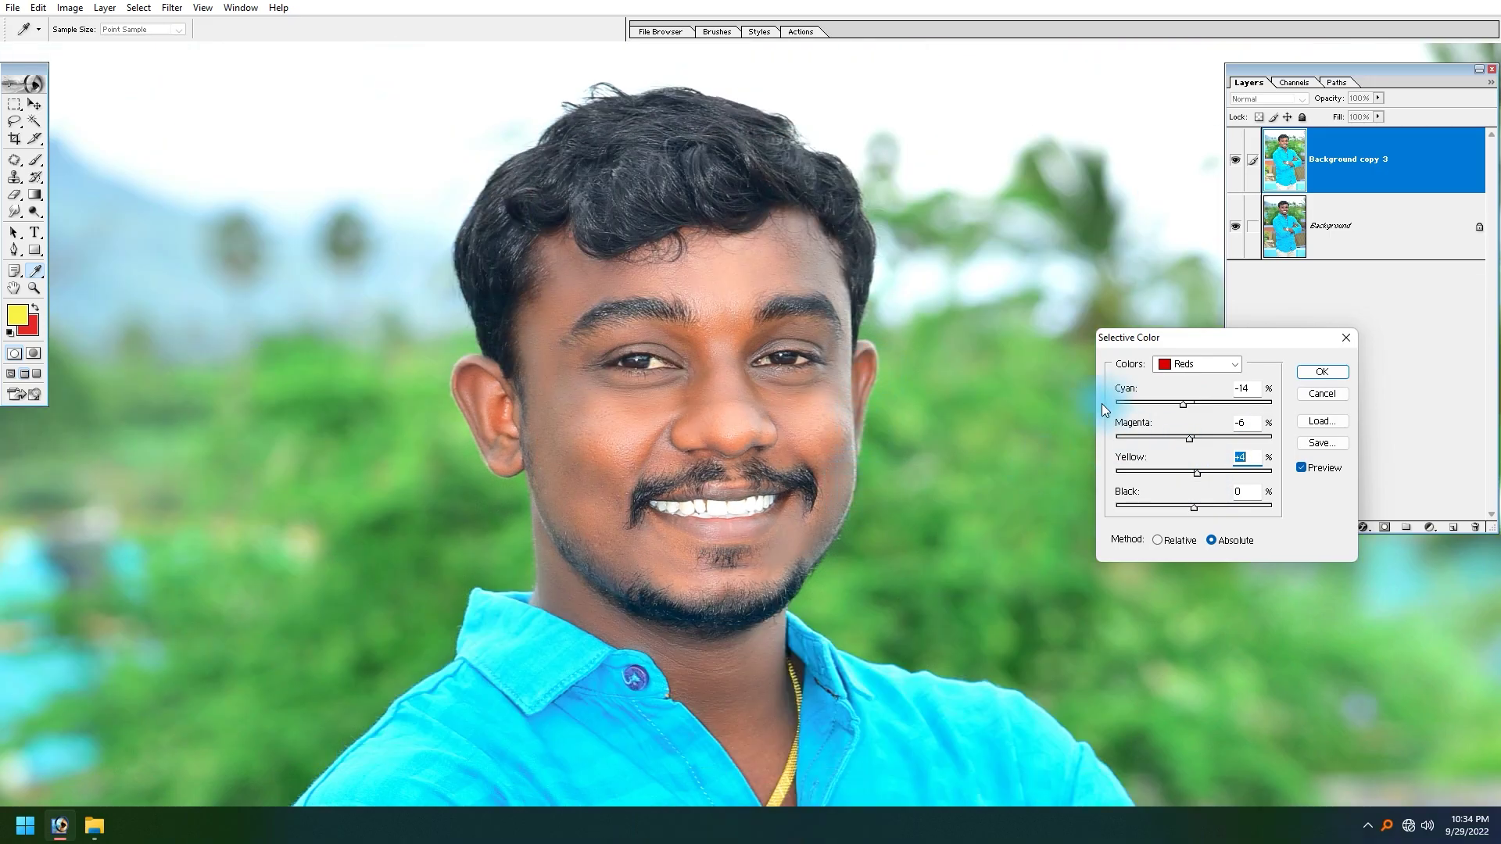
{"action": "left_click", "coordinate": [1241, 456]}
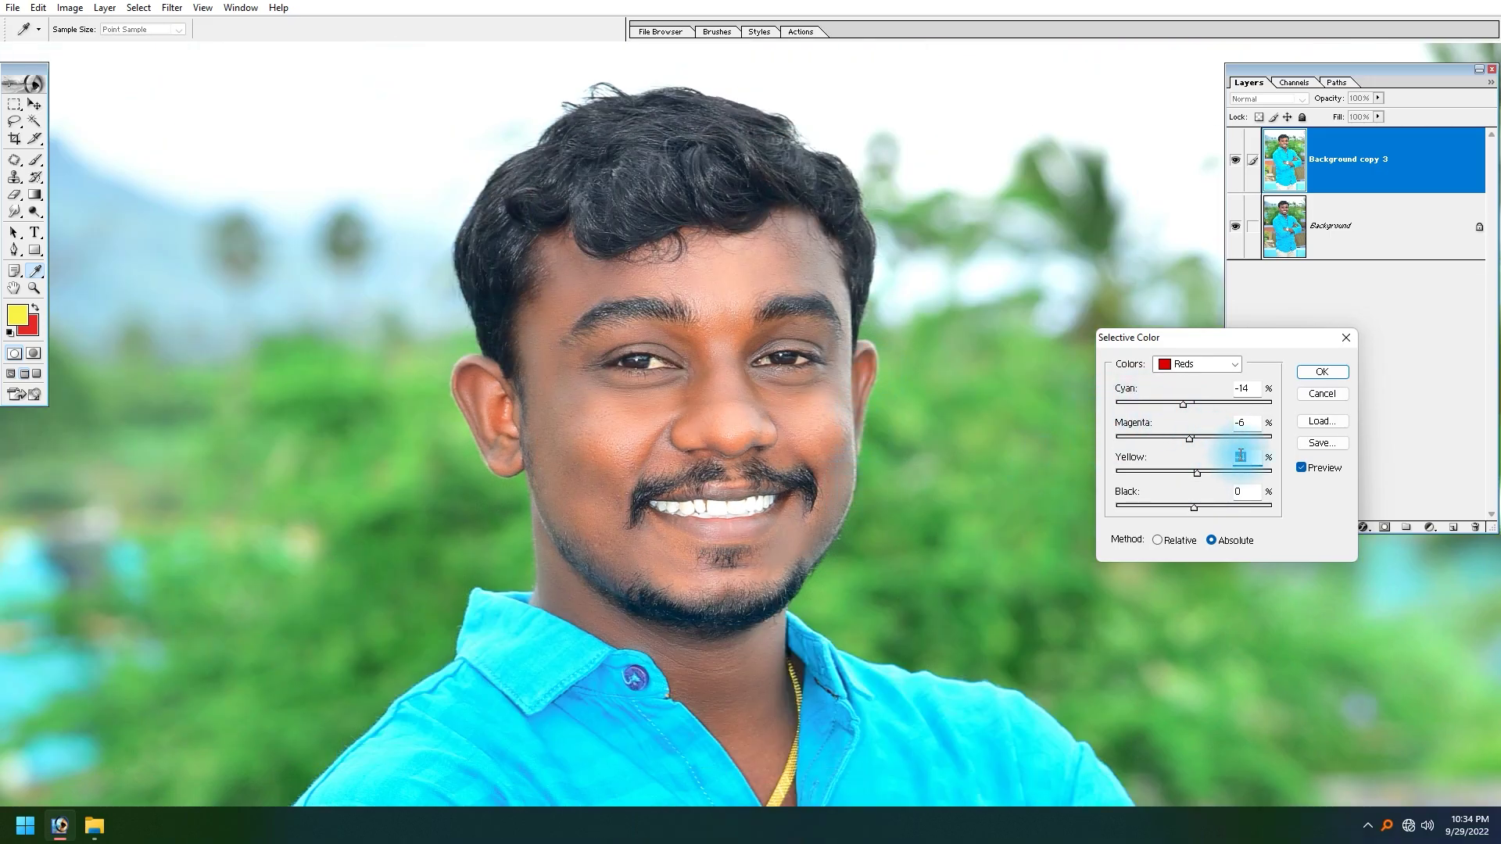
{"action": "key", "text": "Down"}
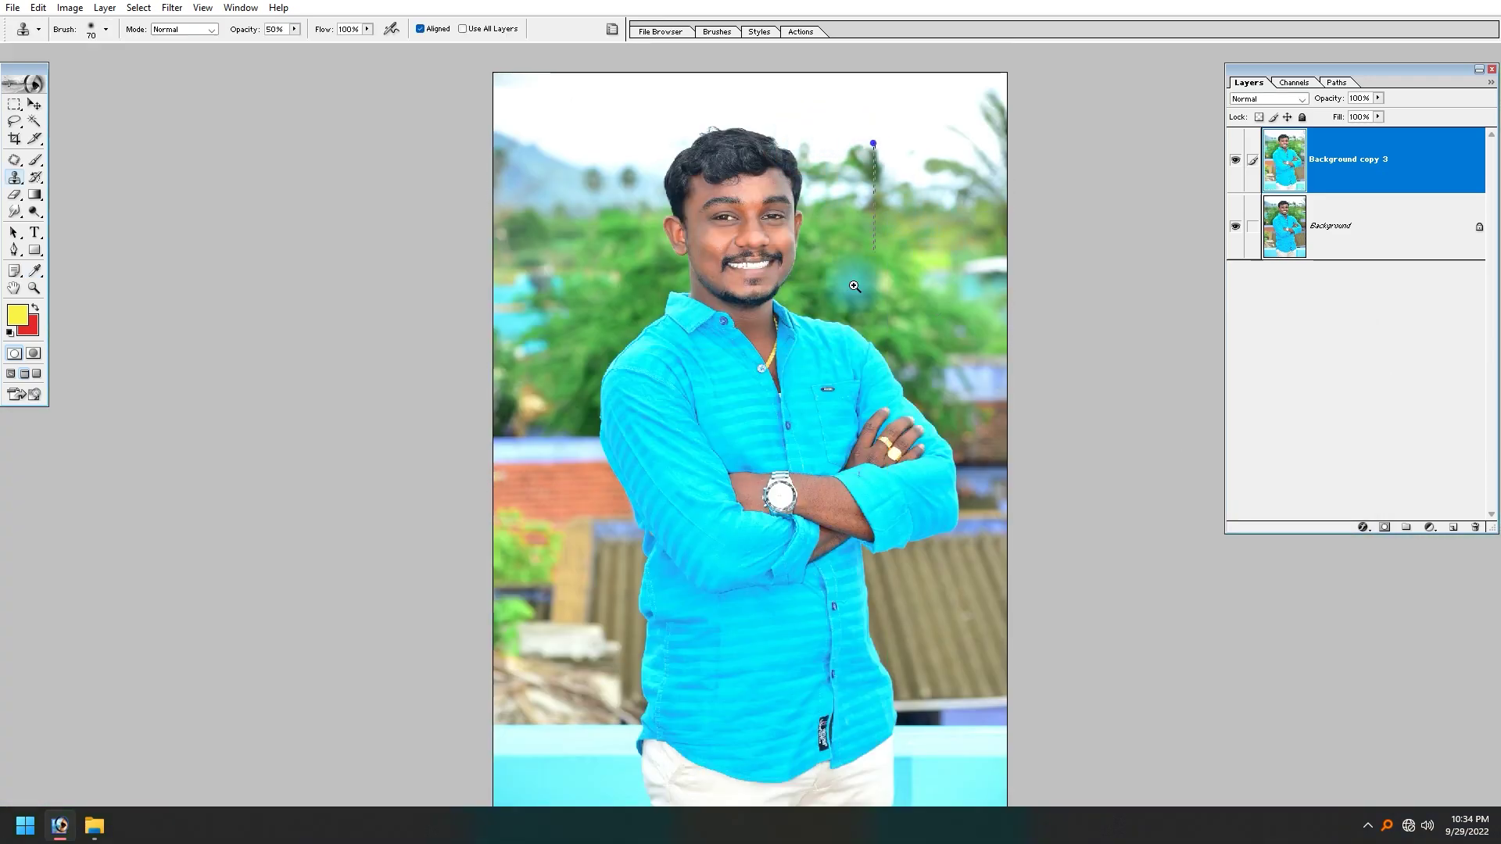
Check the retouched face against the original, then duplicate the image as 'DSC_1983 copy'.
{"action": "left_click", "coordinate": [884, 224]}
{"action": "left_click", "coordinate": [1235, 162]}
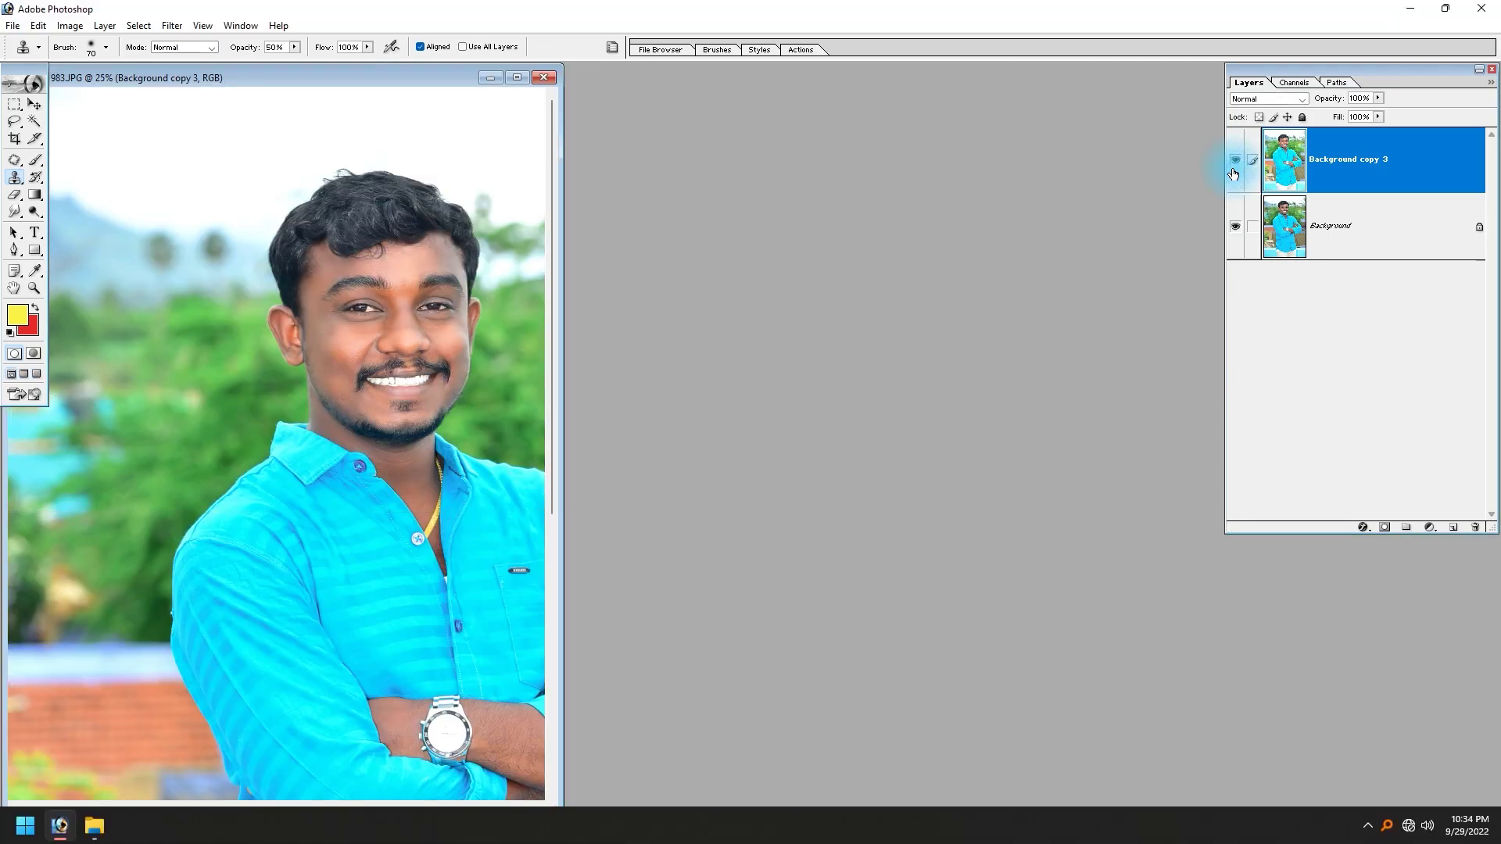
{"action": "key", "text": "ctrl+0"}
{"action": "right_click", "coordinate": [278, 75]}
{"action": "left_click", "coordinate": [297, 85]}
{"action": "key", "text": "Return"}
Move the copy to the right, zoom both onto the face, and hide Background copy 3 in the original.
{"action": "left_click_drag", "start_coordinate": [298, 82], "coordinate": [799, 145]}
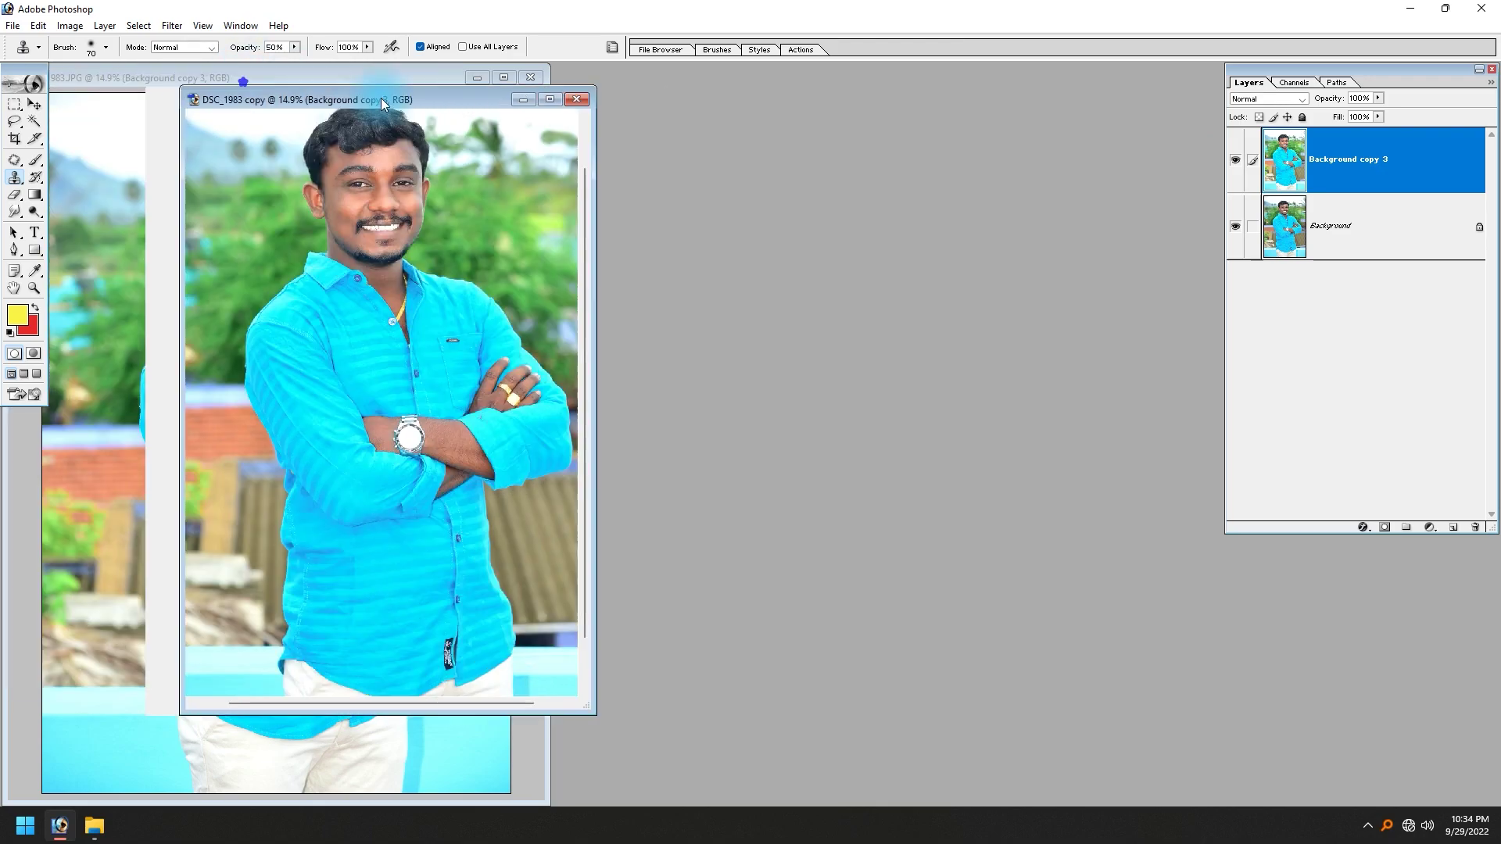
{"action": "left_click_drag", "start_coordinate": [852, 224], "coordinate": [723, 417]}
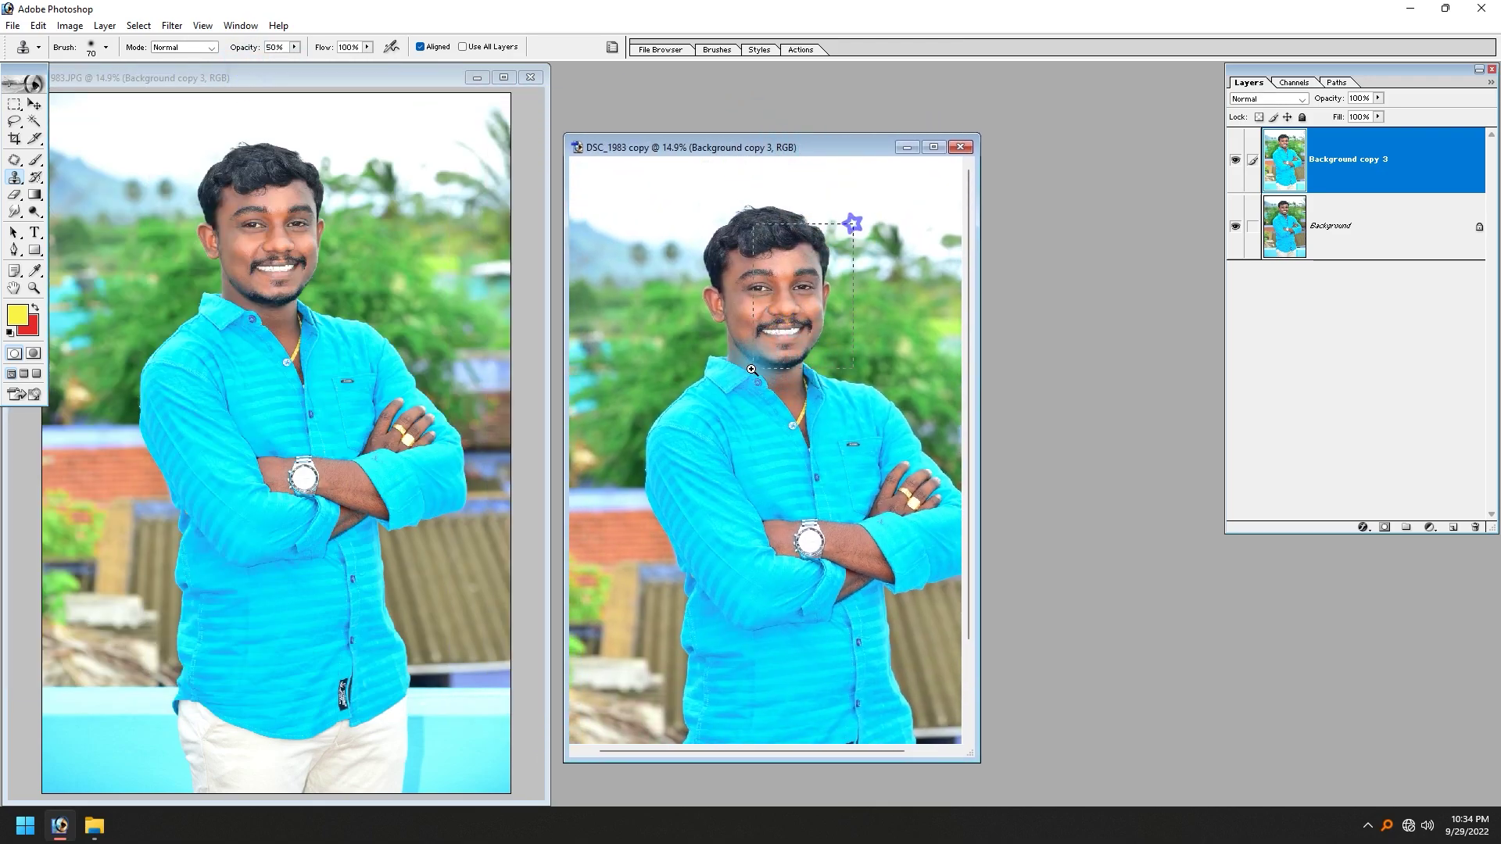
{"action": "left_click_drag", "start_coordinate": [710, 503], "coordinate": [837, 508]}
{"action": "key", "text": "ctrl+z"}
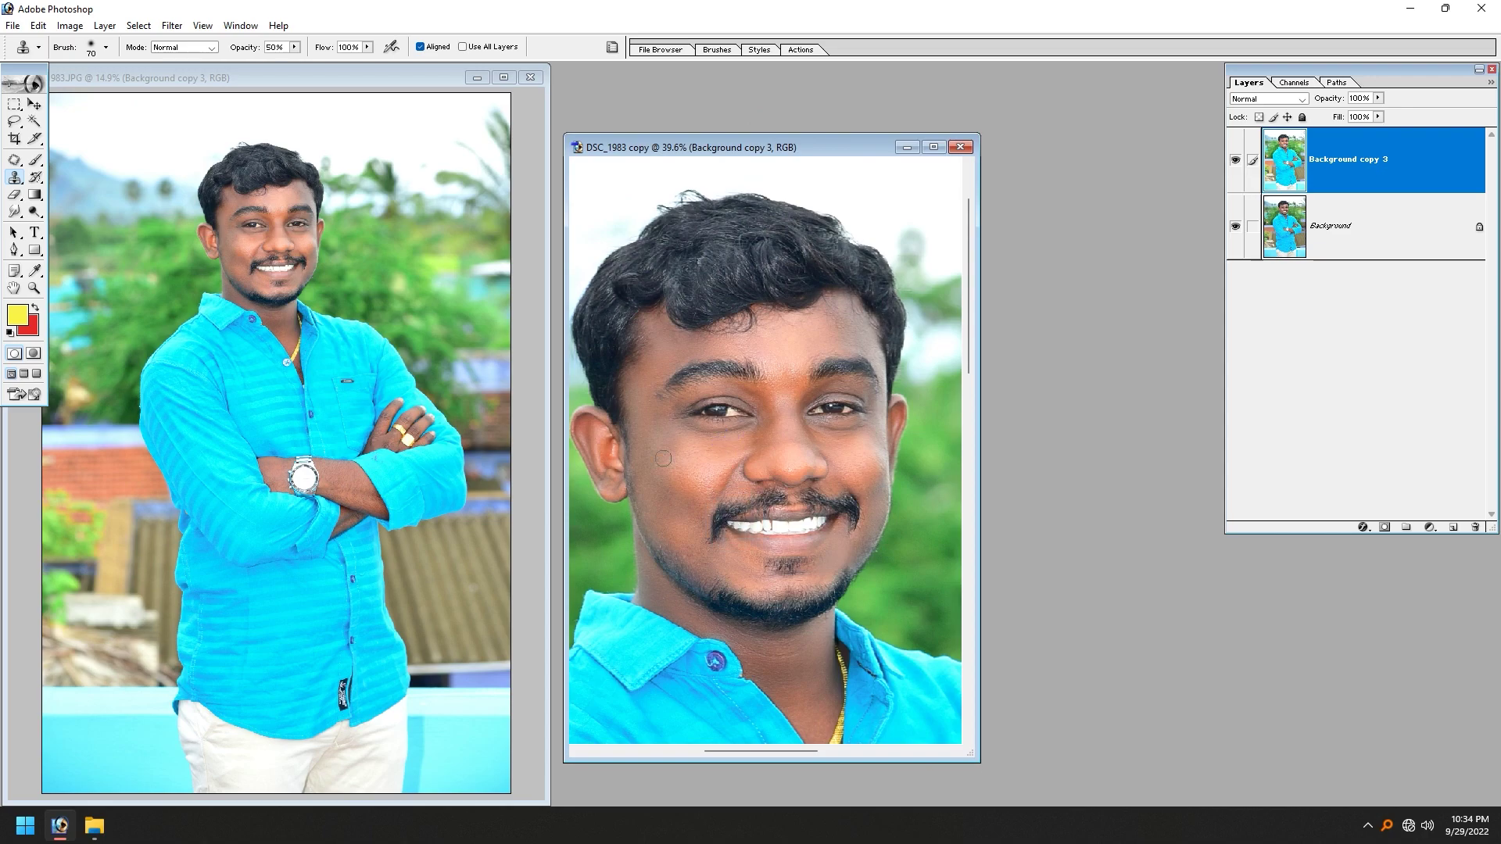
{"action": "left_click", "coordinate": [286, 302], "text": "alt"}
{"action": "left_click_drag", "start_coordinate": [164, 154], "coordinate": [328, 364]}
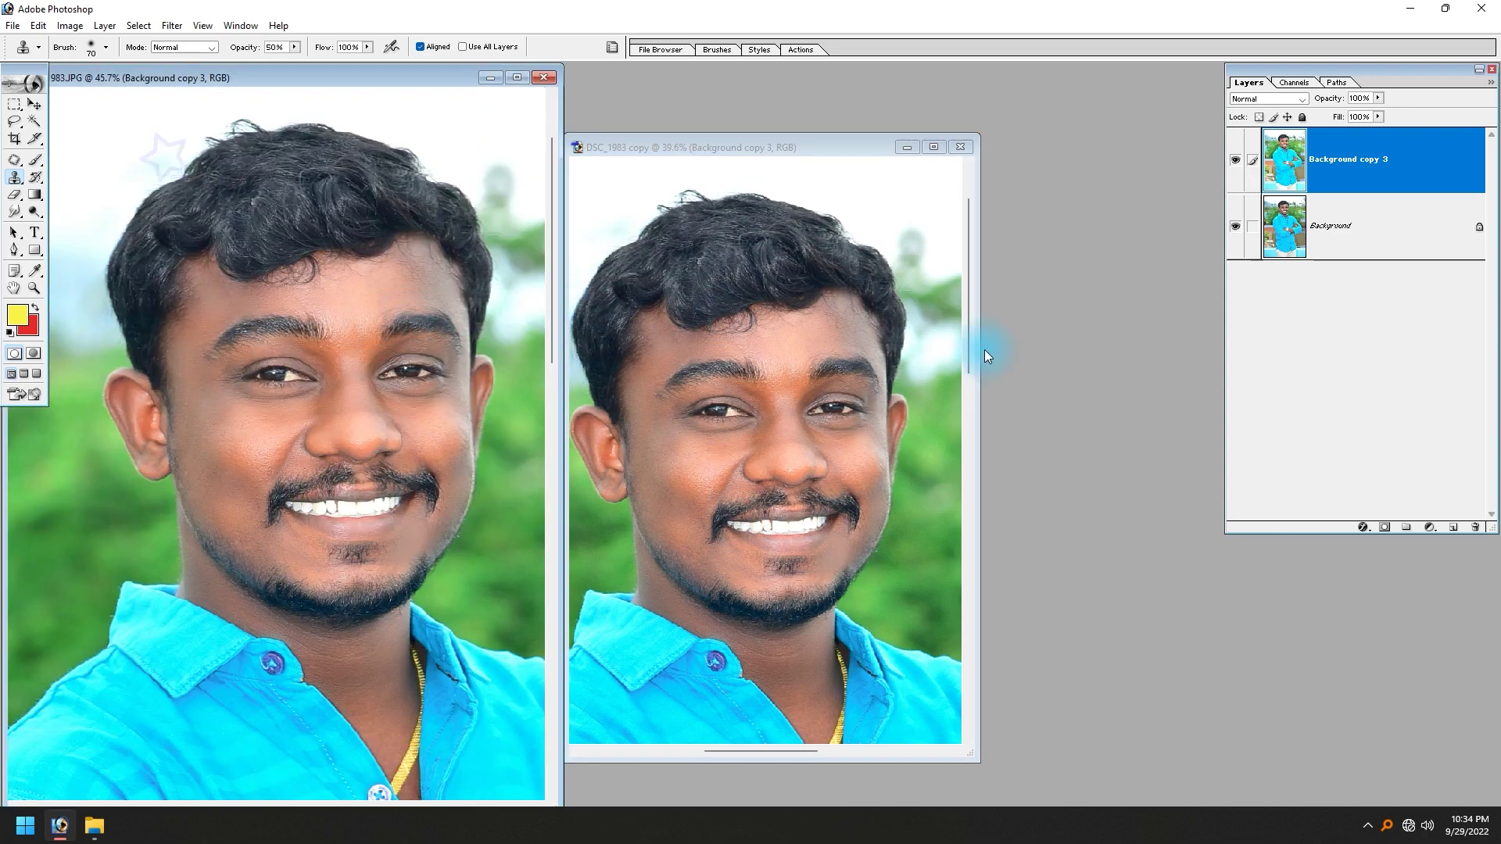
{"action": "left_click", "coordinate": [1236, 235], "text": "alt"}
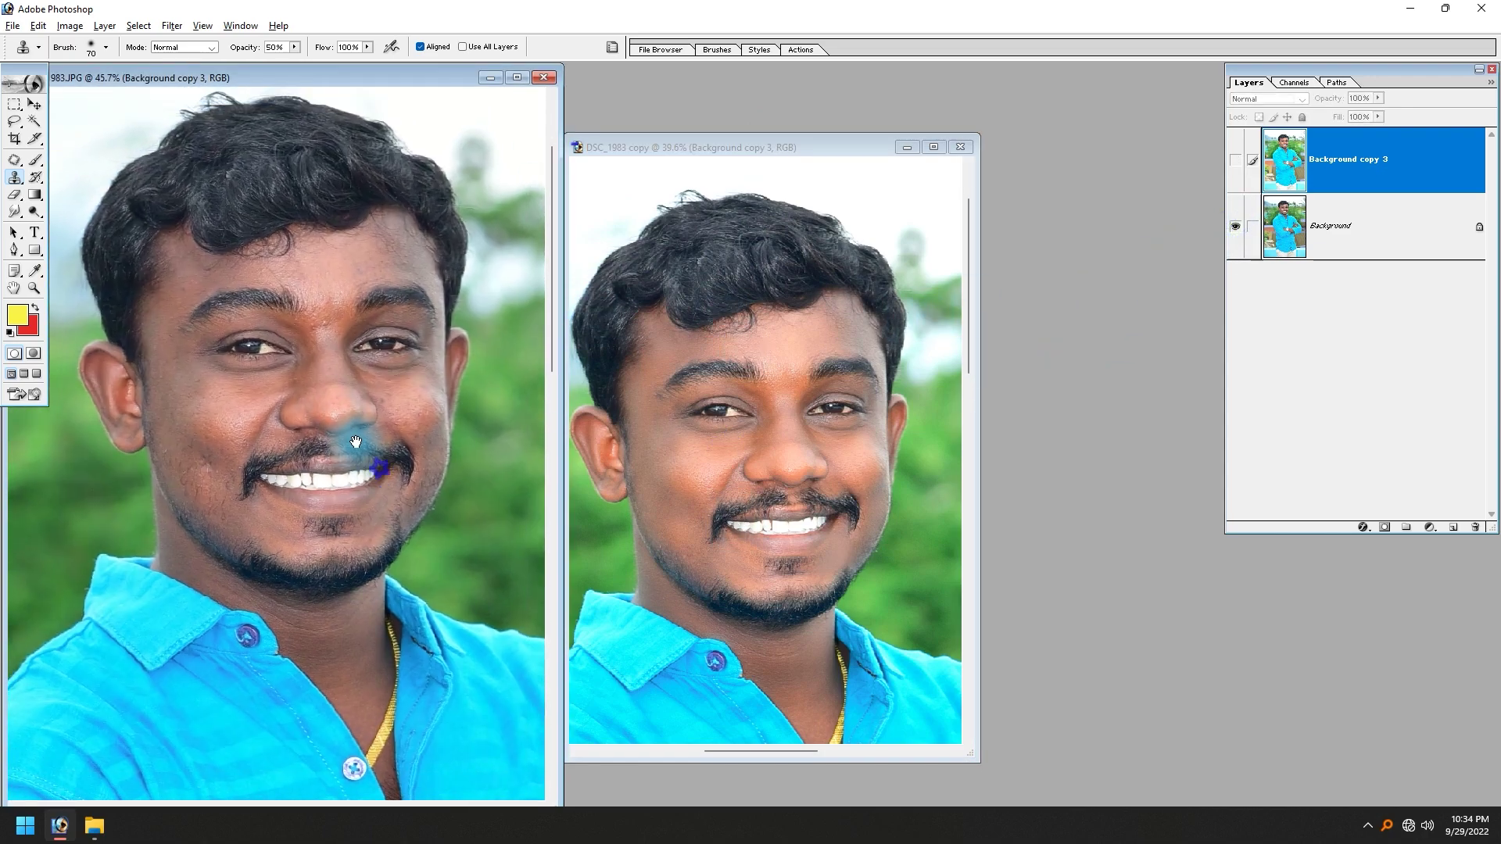
Enlarge the copy's window and reframe its view on the face.
{"action": "left_click", "coordinate": [971, 132]}
{"action": "left_click_drag", "start_coordinate": [974, 131], "coordinate": [1059, 67]}
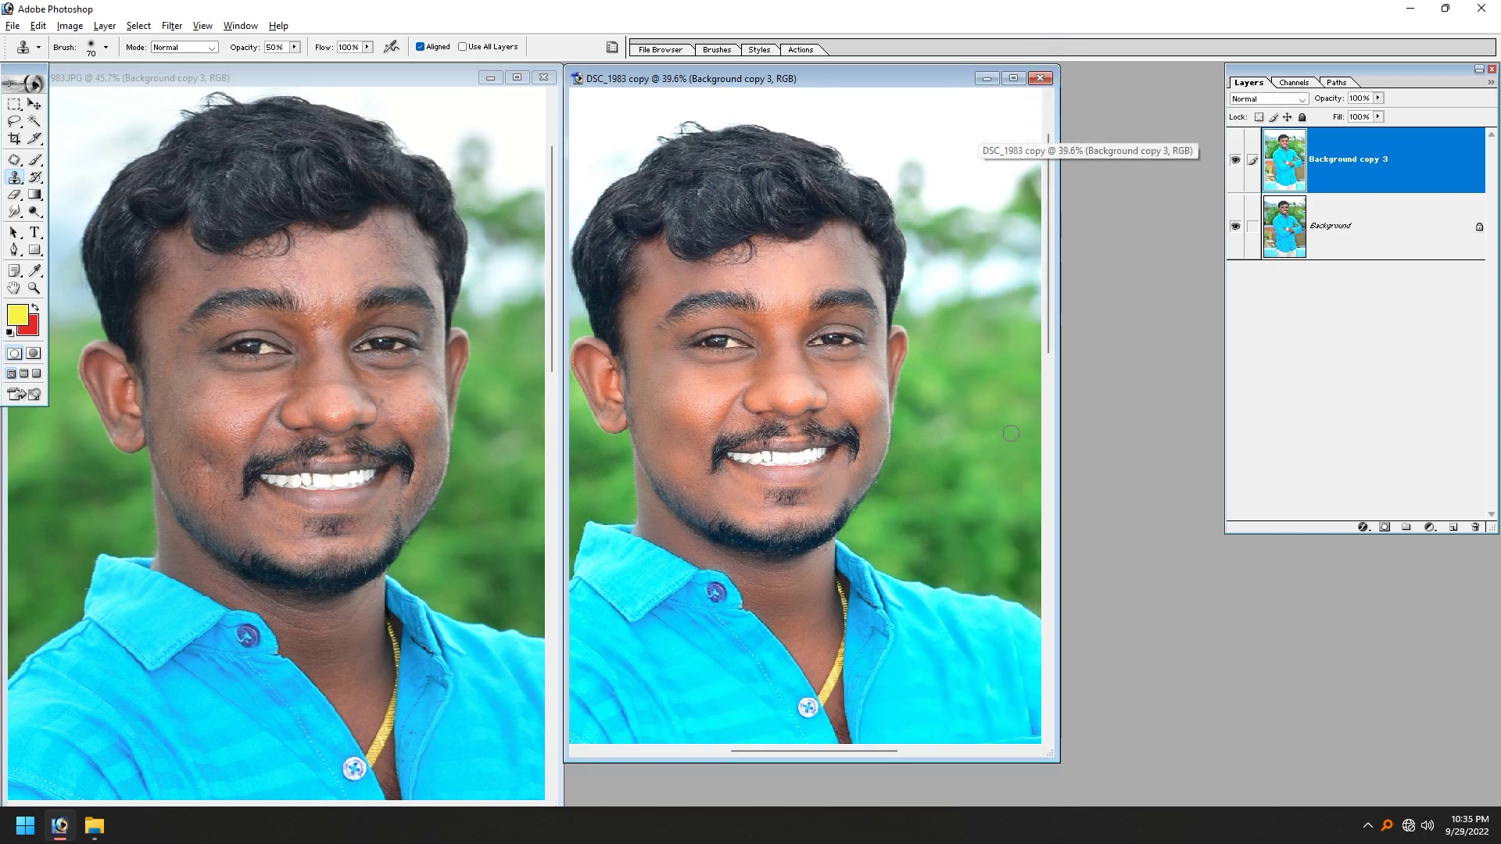
{"action": "left_click_drag", "start_coordinate": [1057, 760], "coordinate": [1140, 804]}
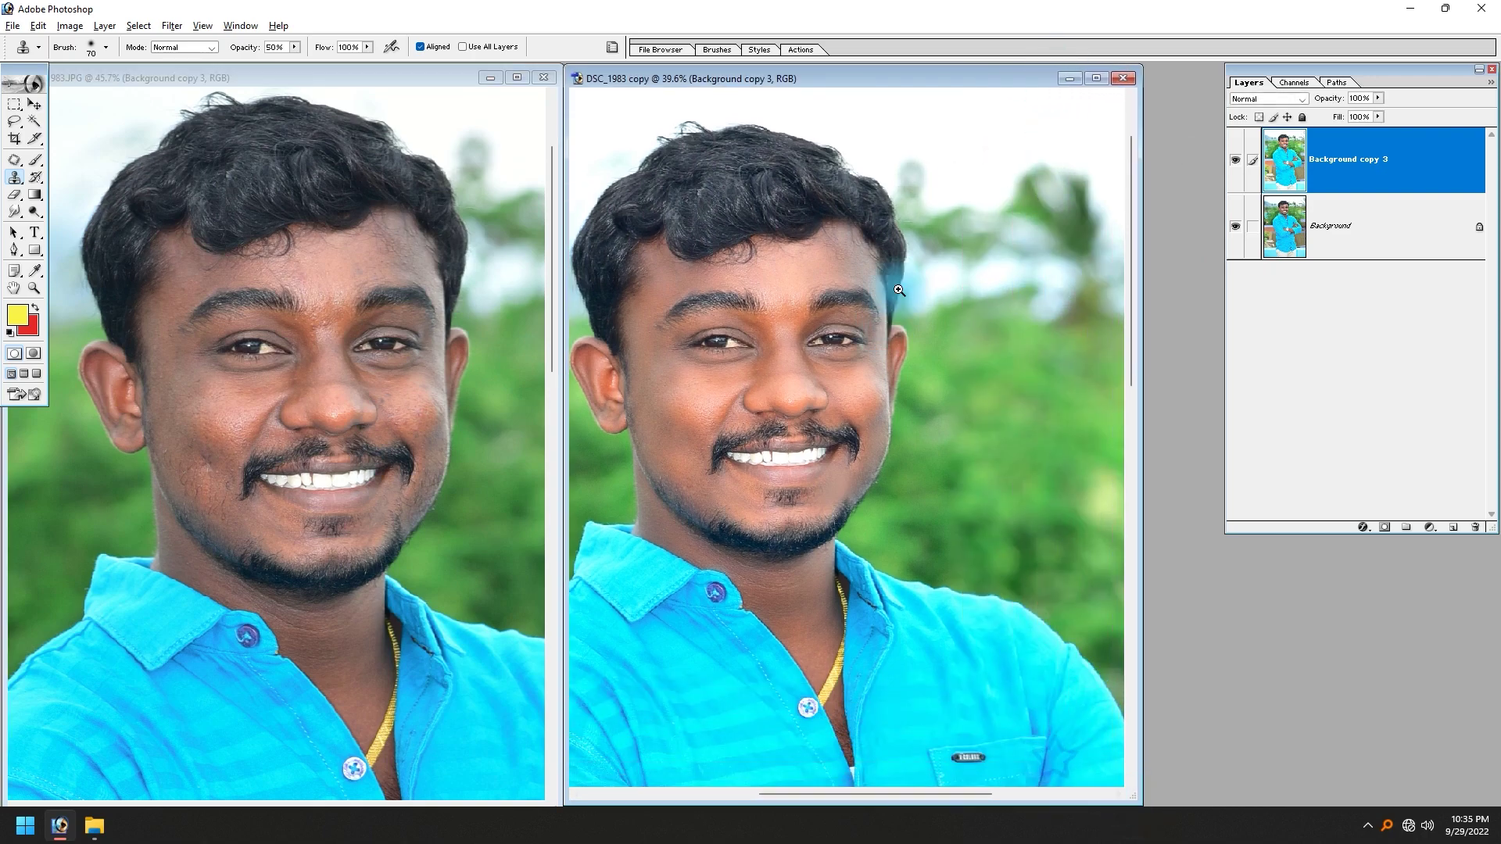
{"action": "left_click", "coordinate": [986, 156], "text": "alt"}
{"action": "left_click_drag", "start_coordinate": [718, 211], "coordinate": [925, 451]}
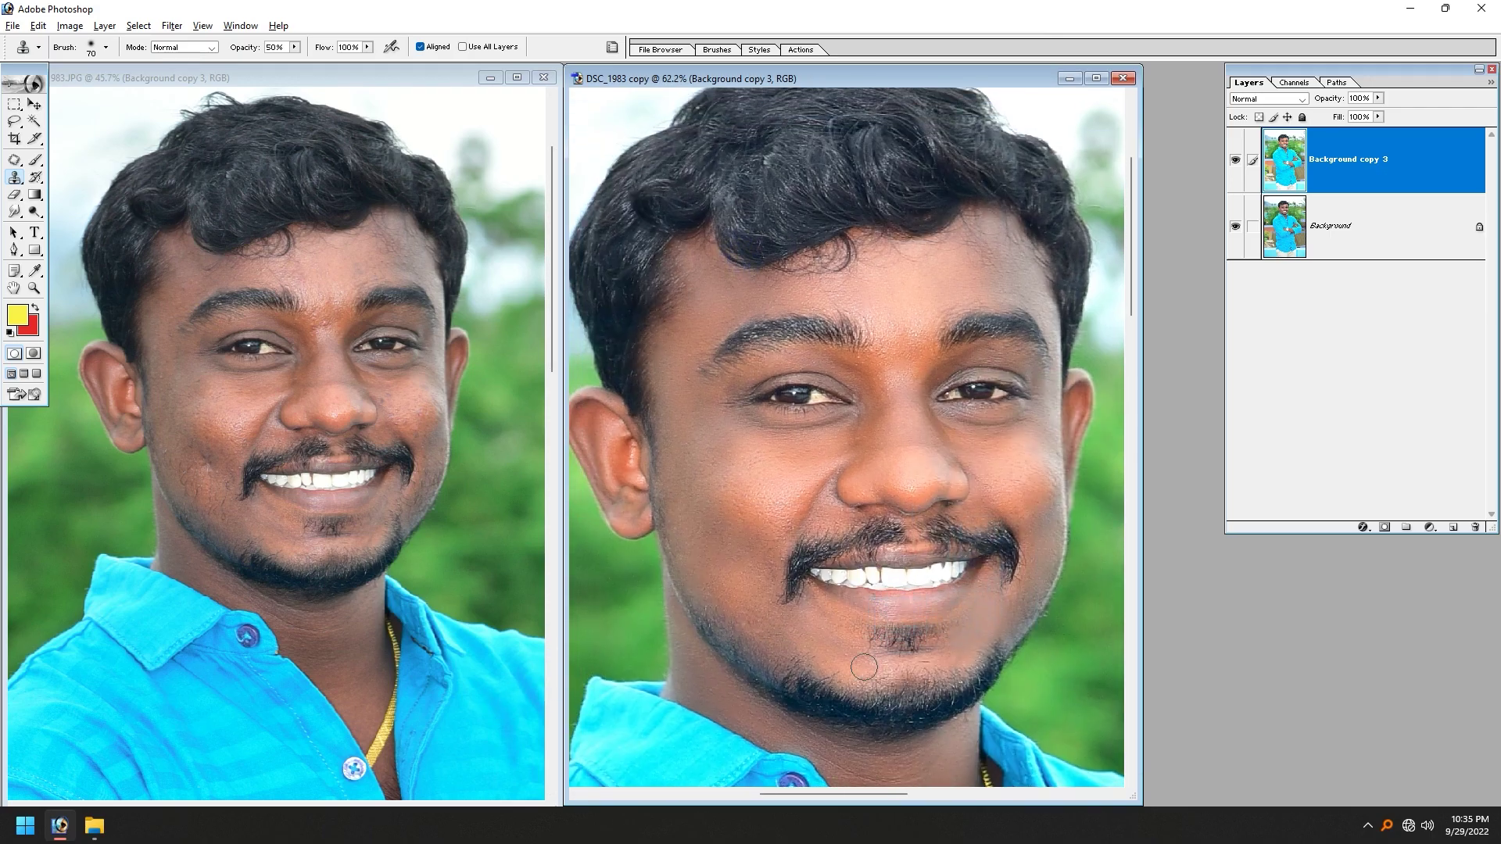